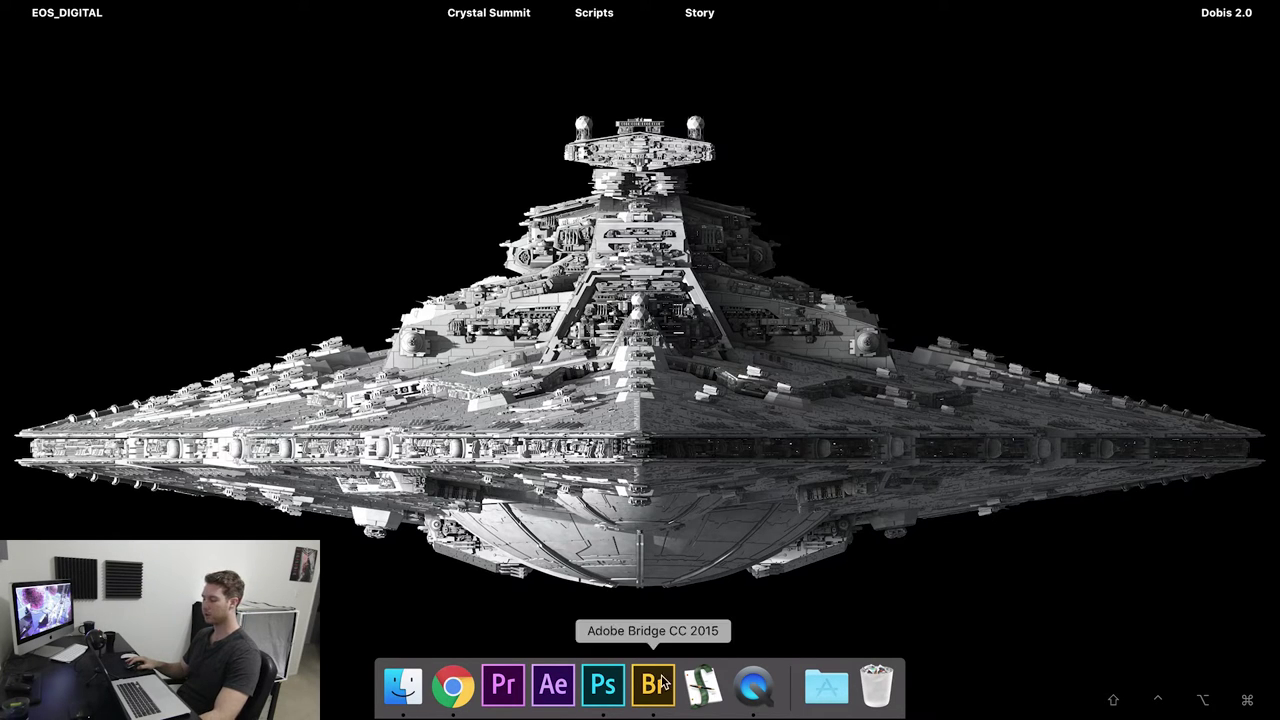
Switch to Adobe Bridge and preview IMG_8127.CR2, the first photo in the 100CANON folder
click(612, 686)
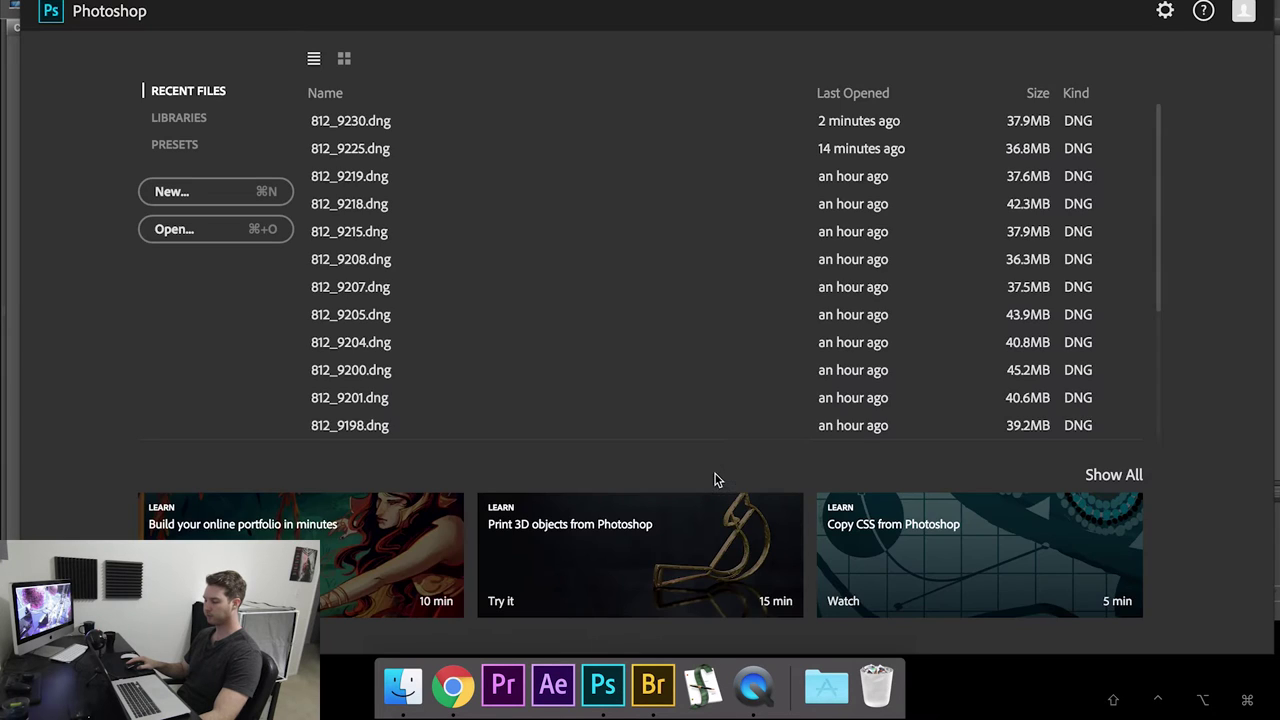
click(650, 690)
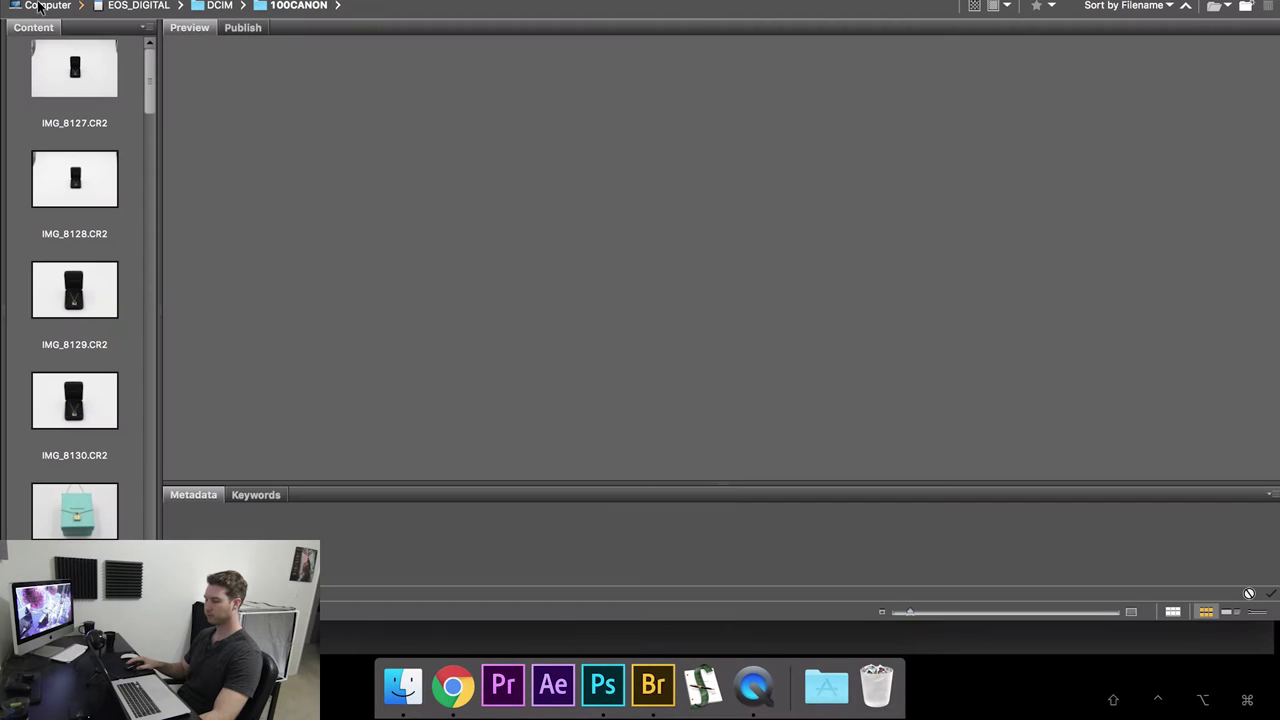
click(121, 49)
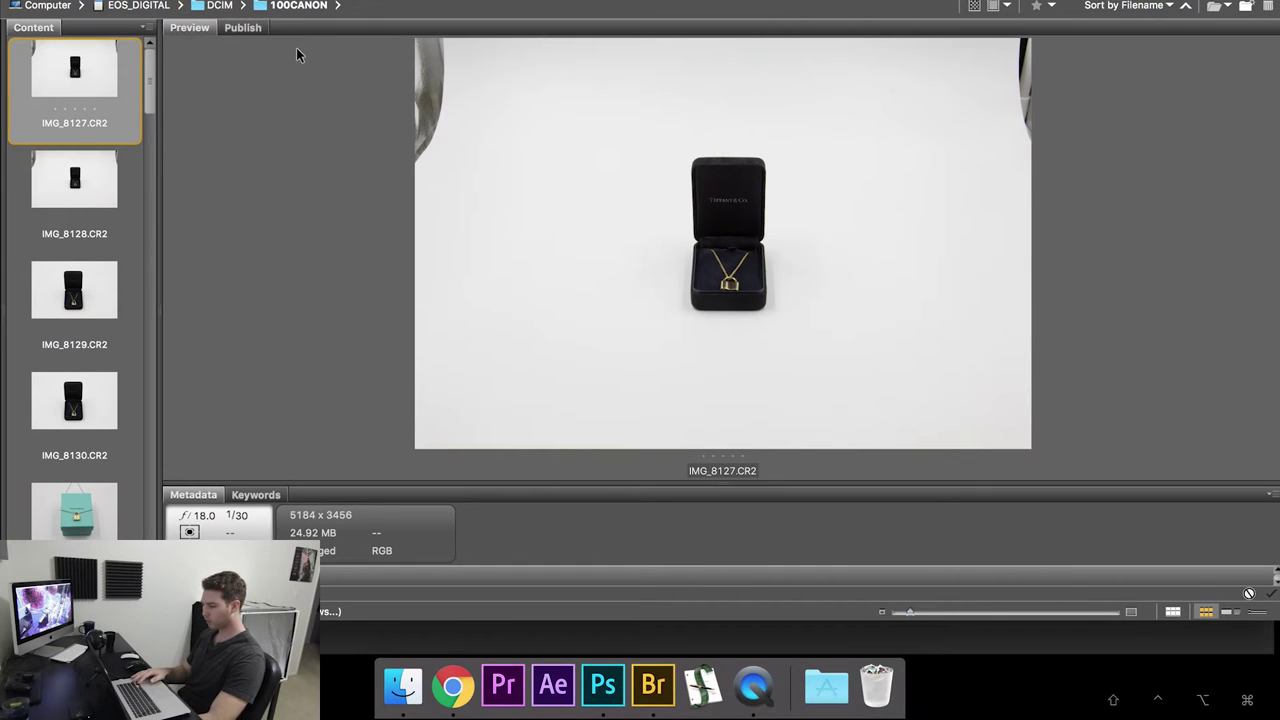
Look through the jewelry photos from IMG_8128.CR2 to IMG_8136.CR2, examining the necklace and gift box shots
key(Down)
key(Down)
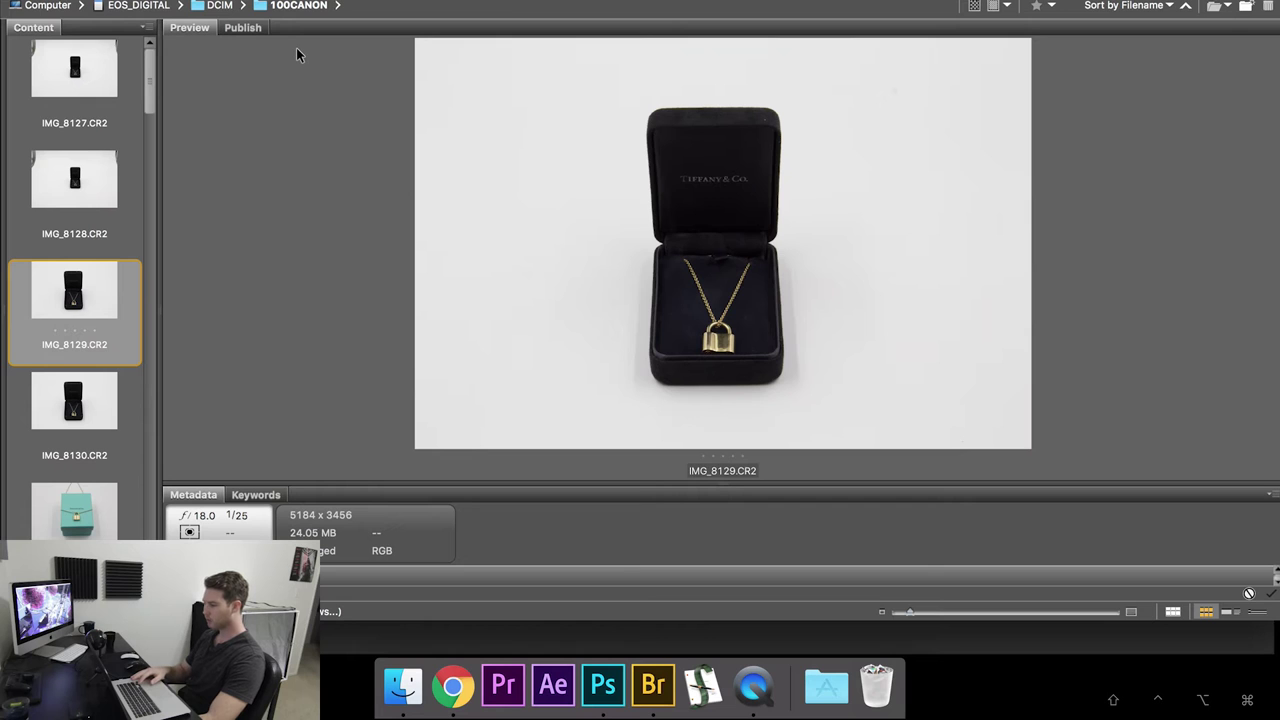
key(Down)
key(Down)
key(Down)
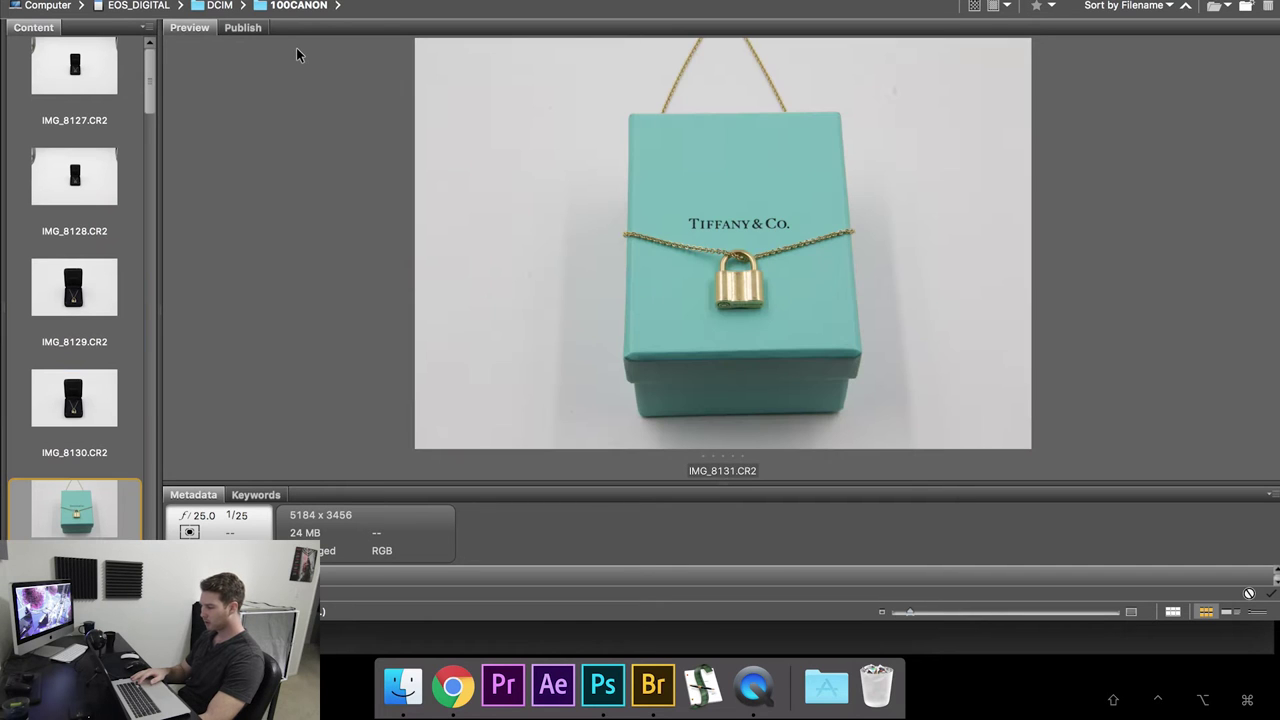
key(Down)
key(Up)
key(Down)
key(Down)
key(Down)
key(Down)
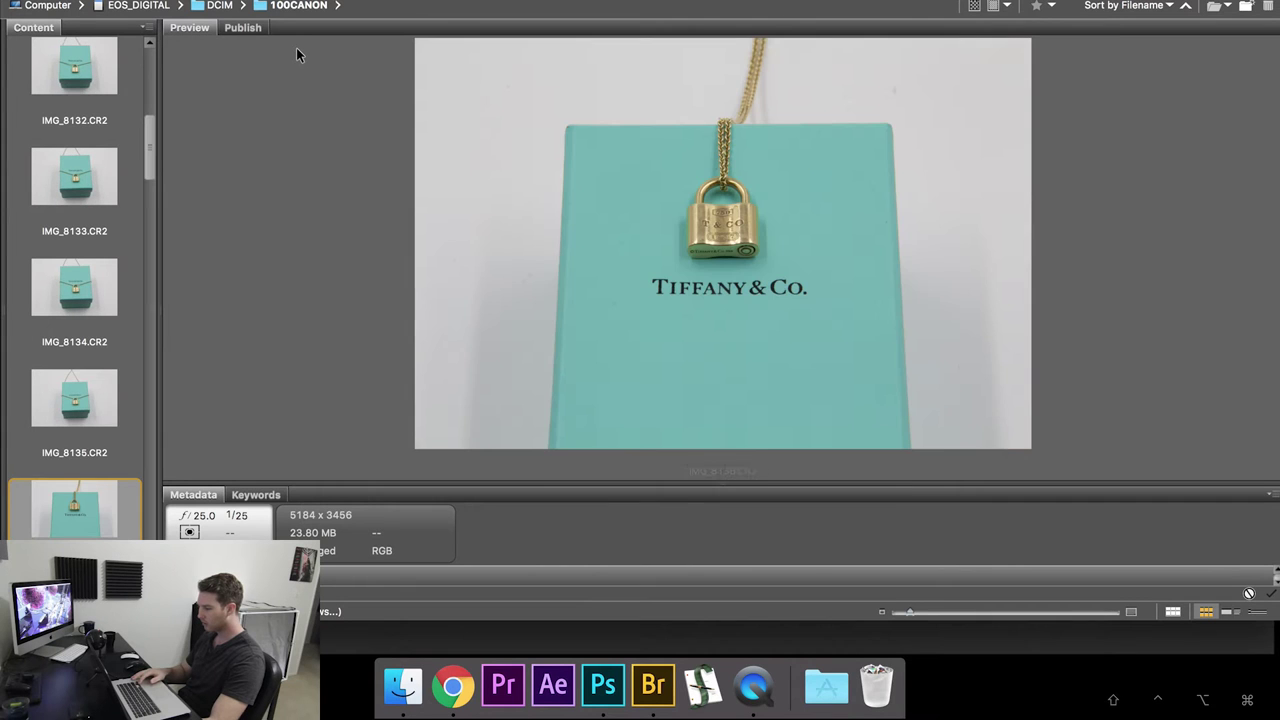
key(Down)
key(Up)
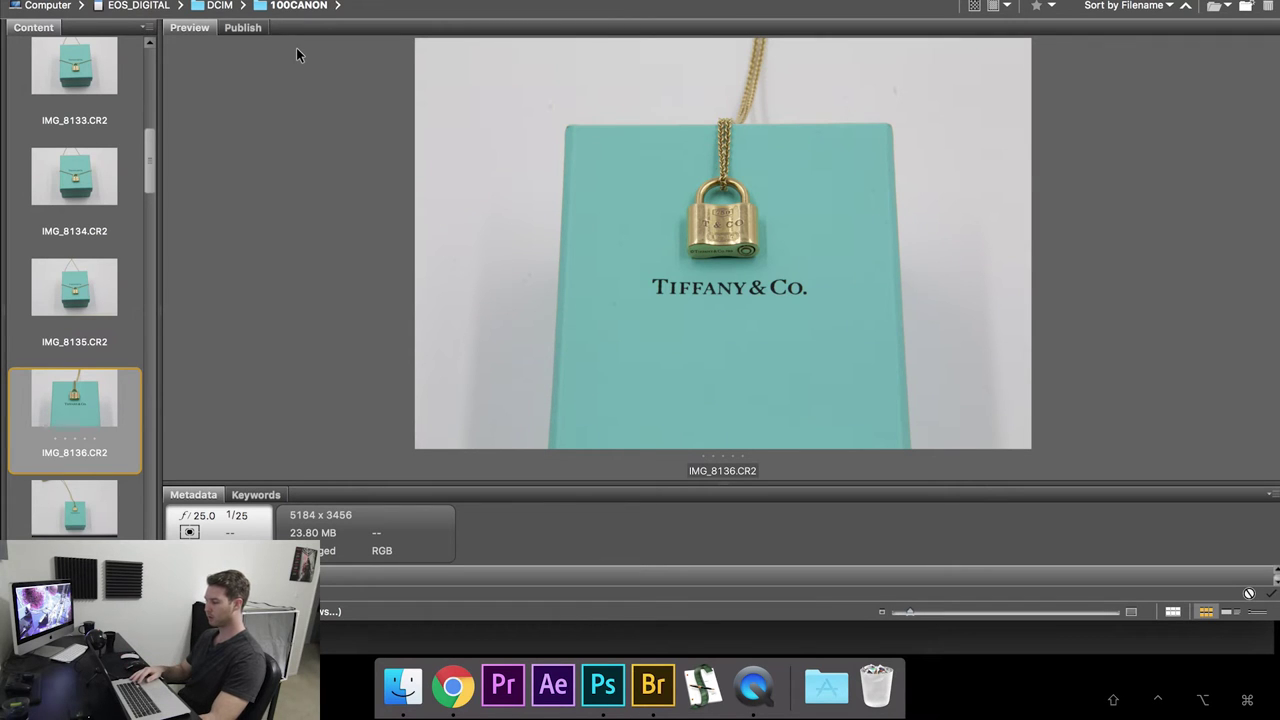
Browse the remaining gift box photos up to the handbag photo IMG_8146.CR2
key(Down)
key(Down)
key(Down)
key(Down)
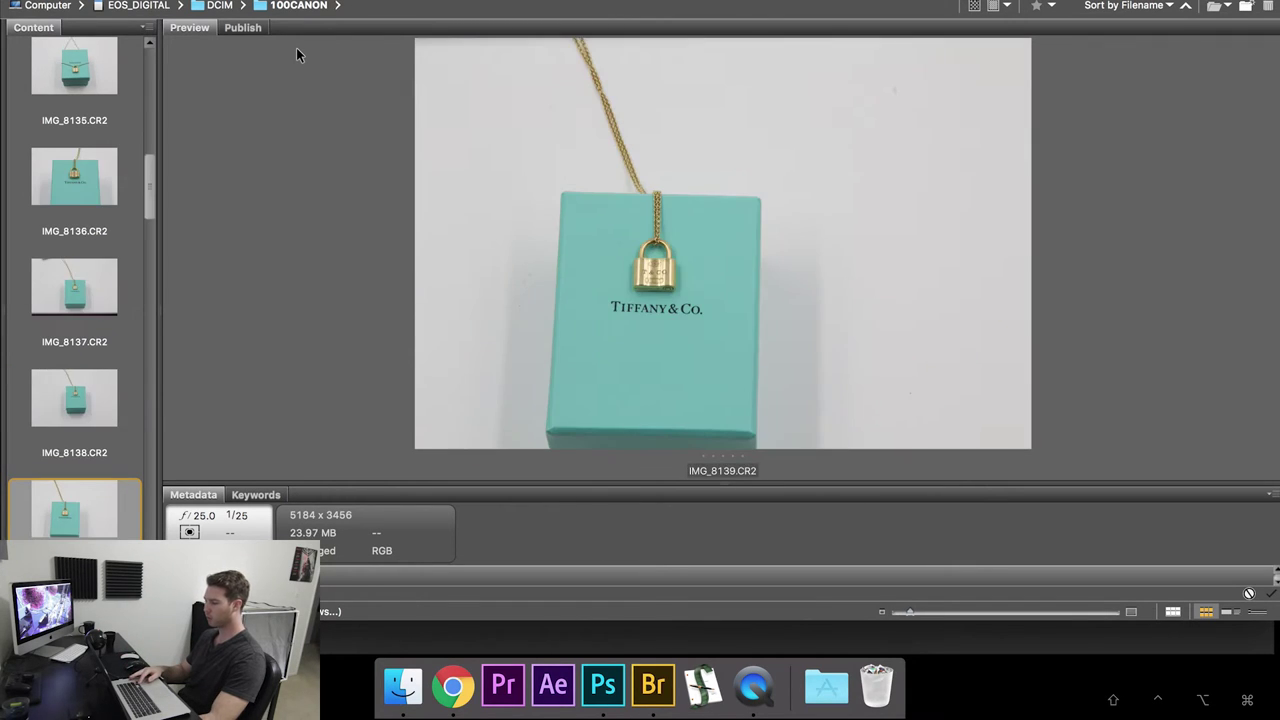
key(Down)
key(Down)
key(Down)
key(Down)
key(Down)
key(Down)
key(Down)
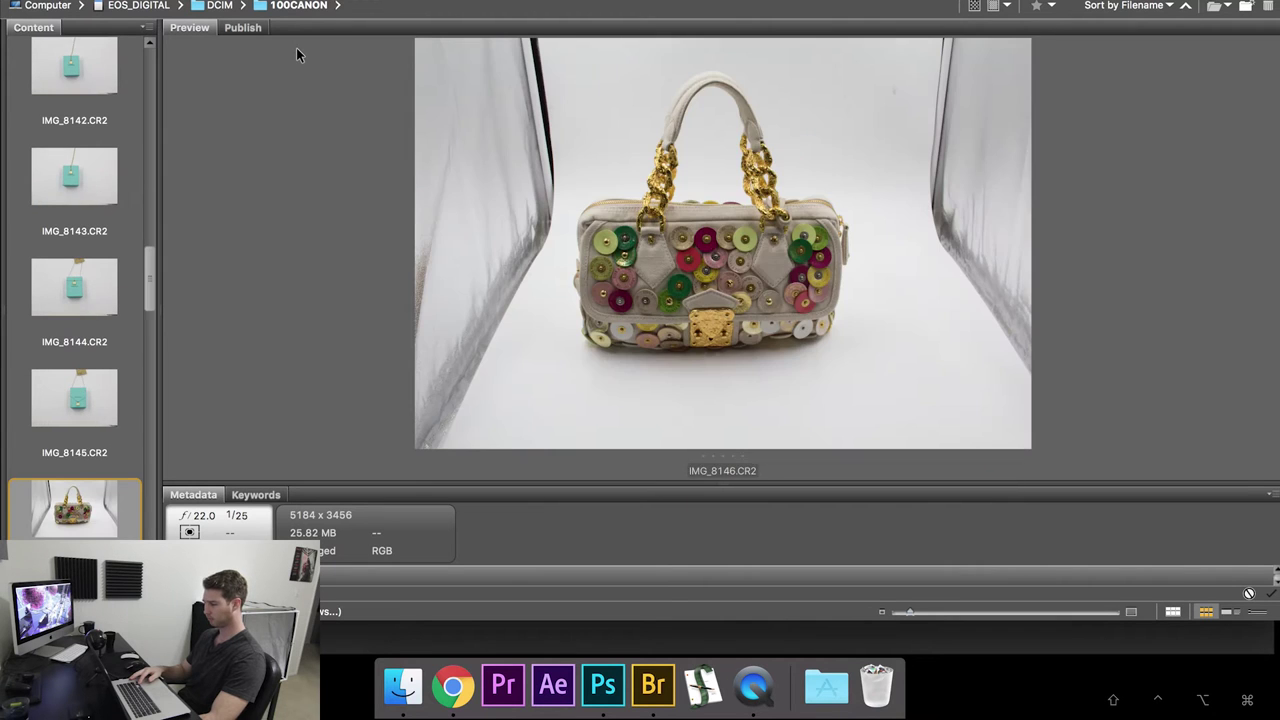
Review the handbag photos from IMG_8147.CR2 to the interior close-up IMG_8152.CR2
key(Down)
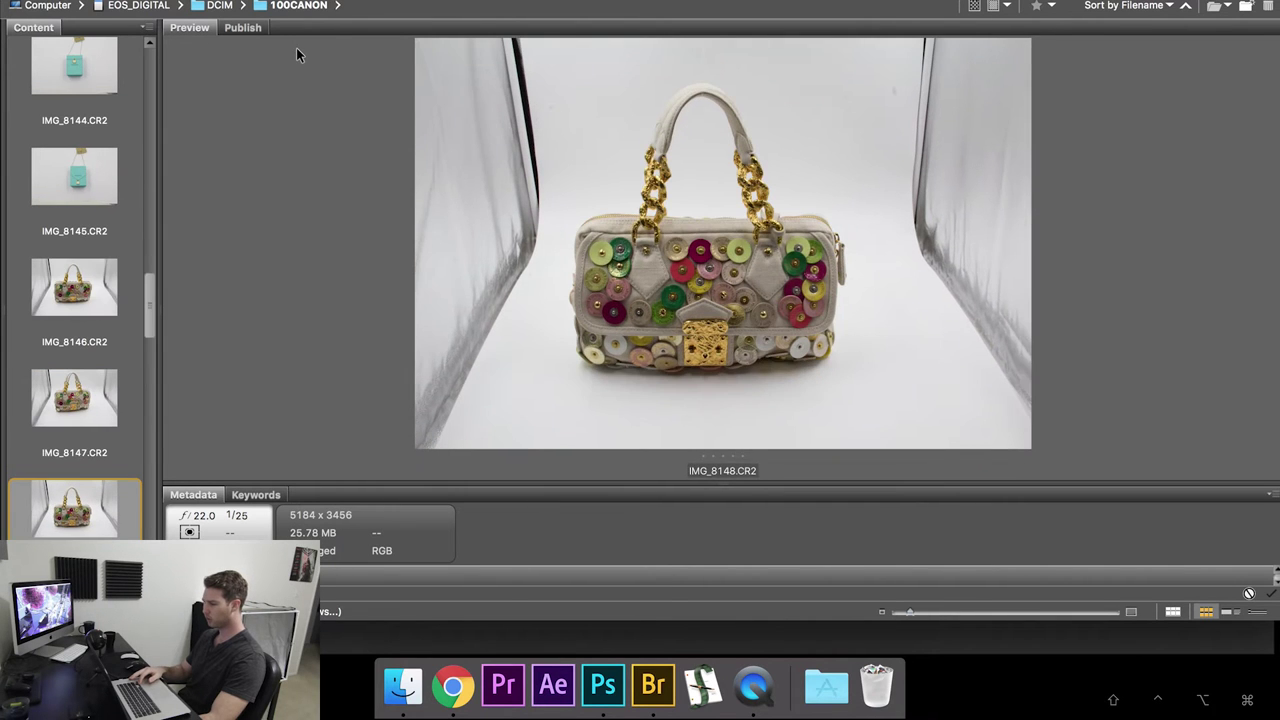
key(Down)
key(Down)
key(Down)
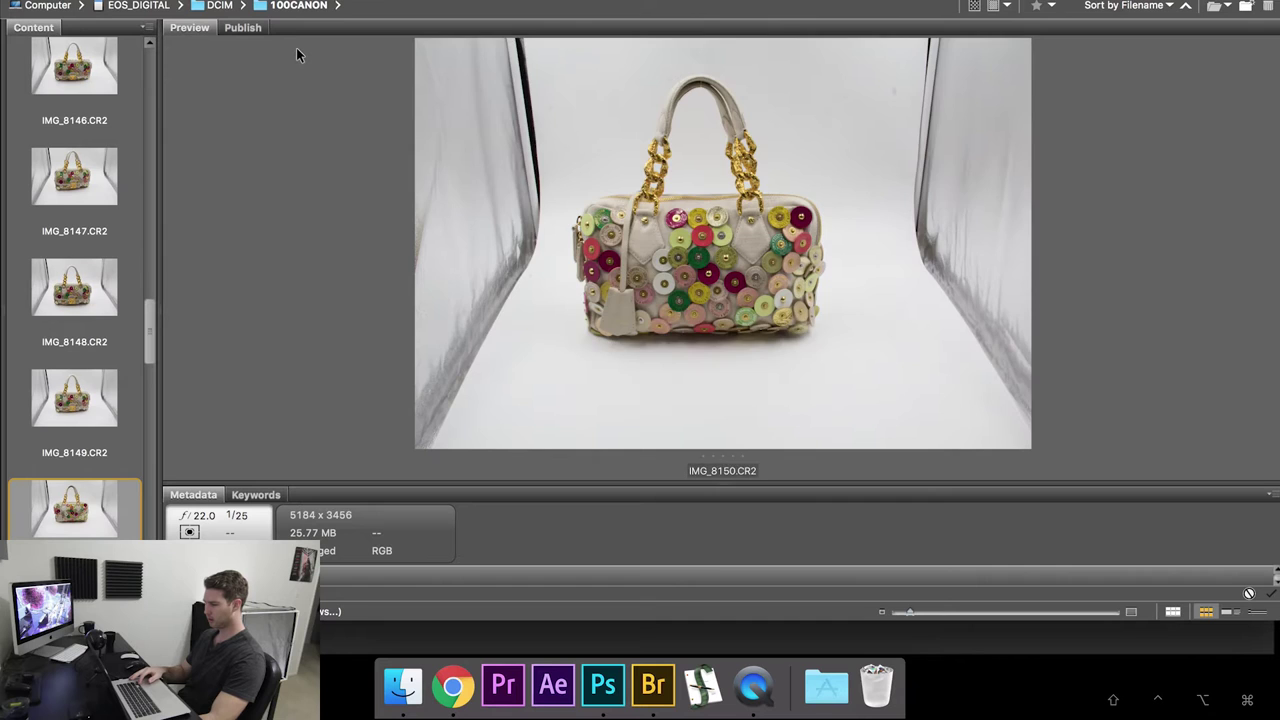
key(Down)
key(Up)
key(Up)
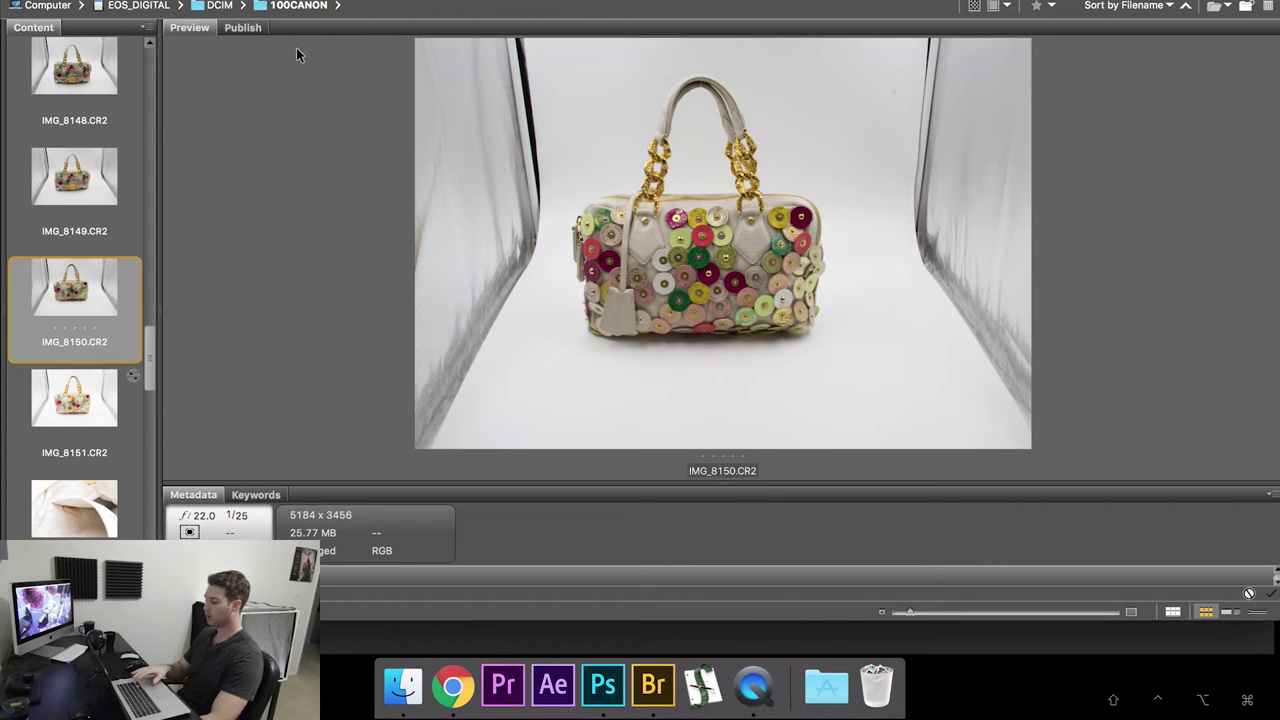
key(Down)
key(Down)
key(Up)
key(Down)
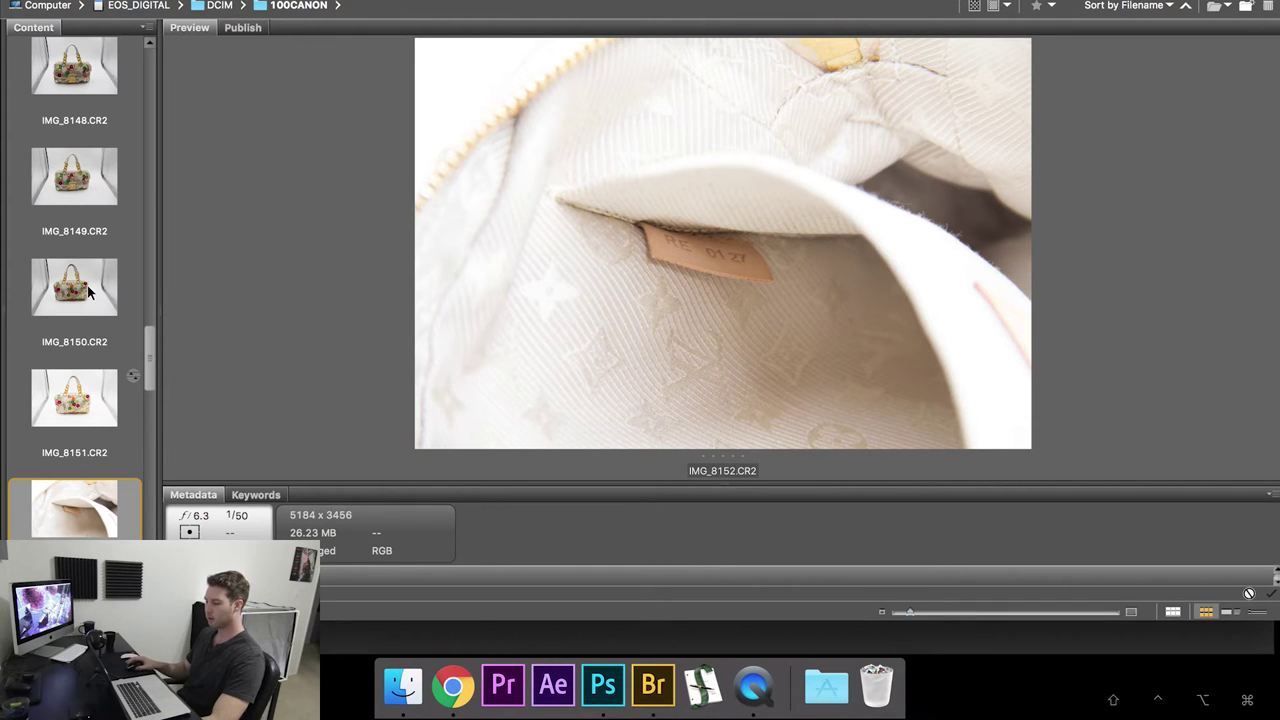
Go back through the handbag photos to IMG_8146.CR2, checking each angle of the bag
key(Up)
key(Up)
key(Up)
key(Up)
key(Up)
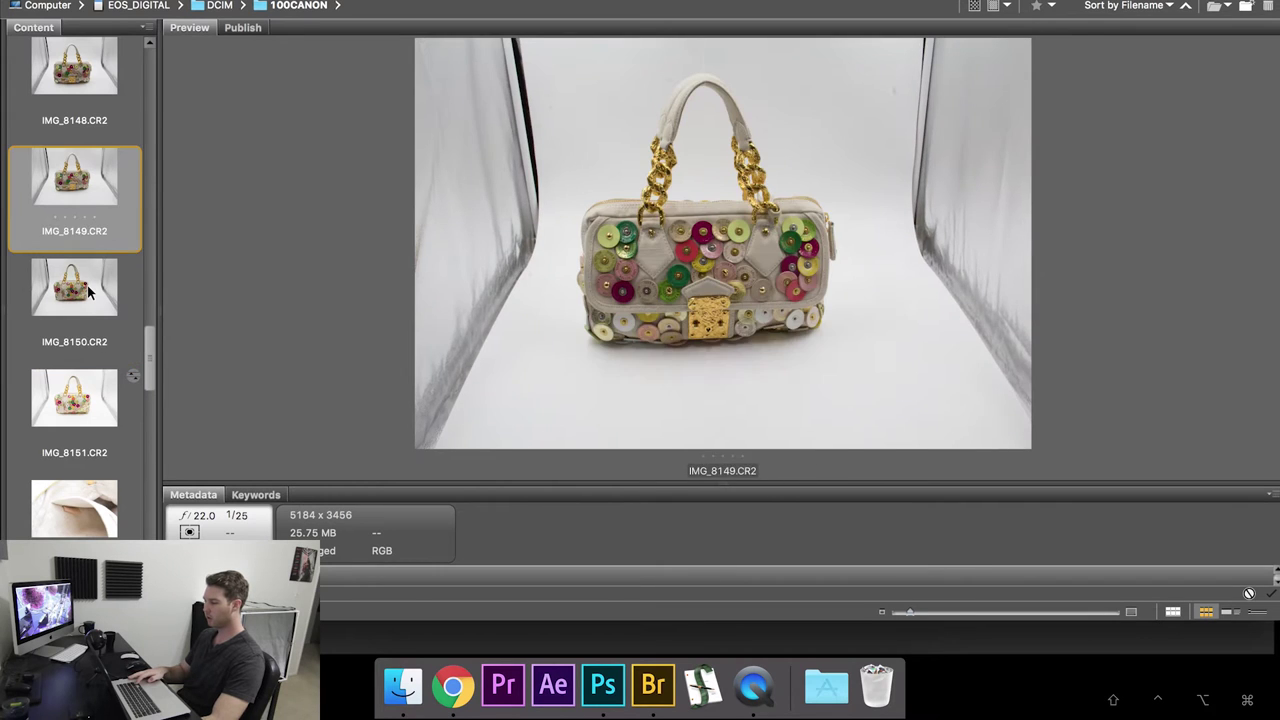
key(Up)
key(Up)
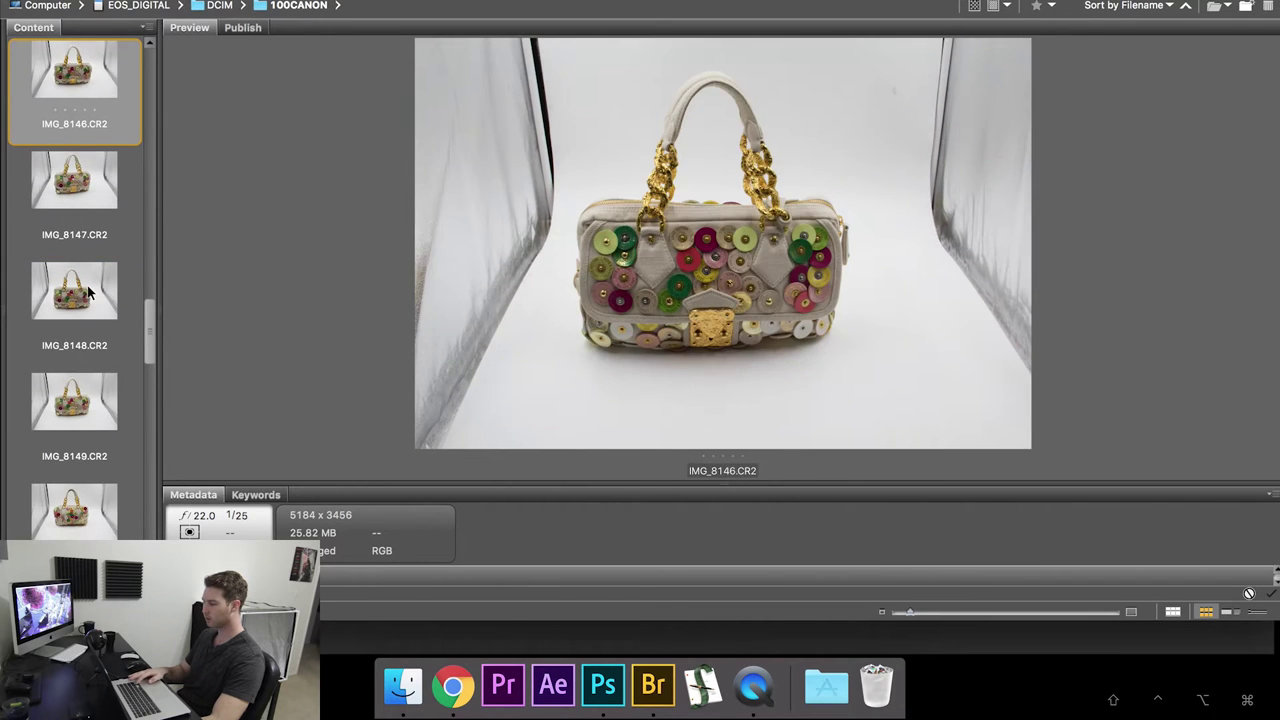
Compare the front and back handbag shots and pick IMG_8151.CR2 for editing
key(Down)
key(Down)
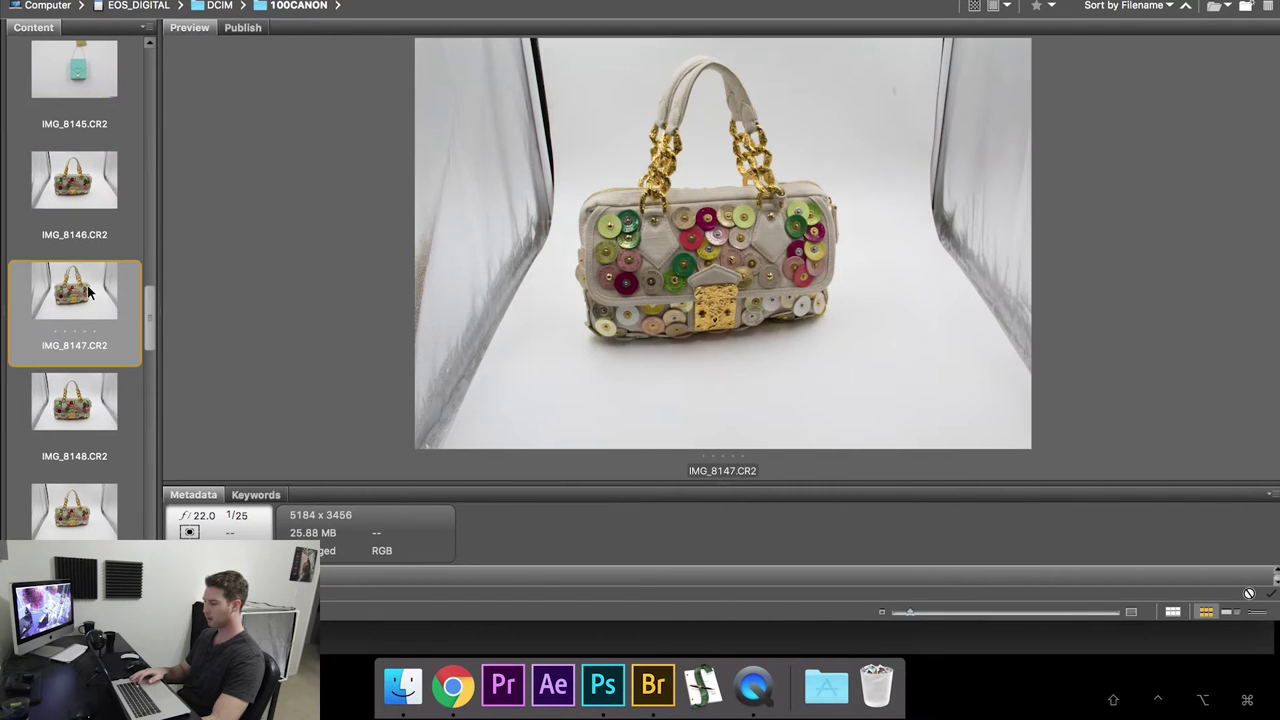
key(Down)
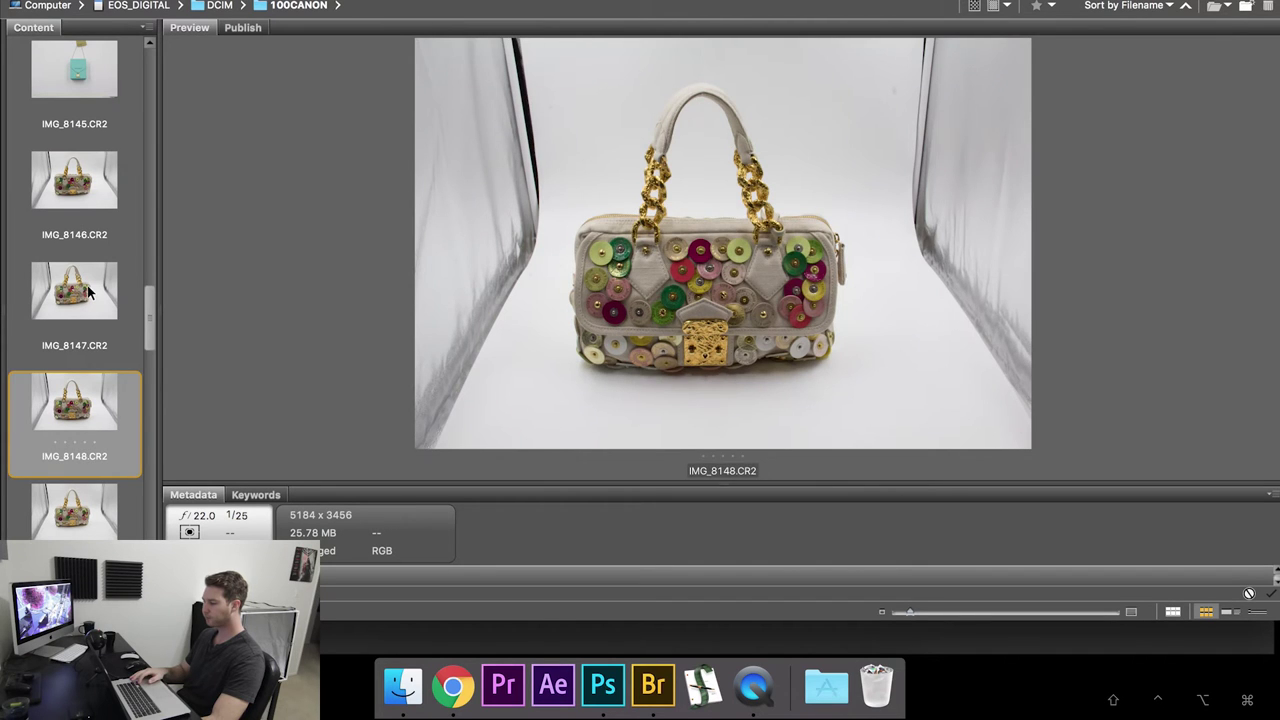
key(Down)
key(Up)
key(Down)
key(Down)
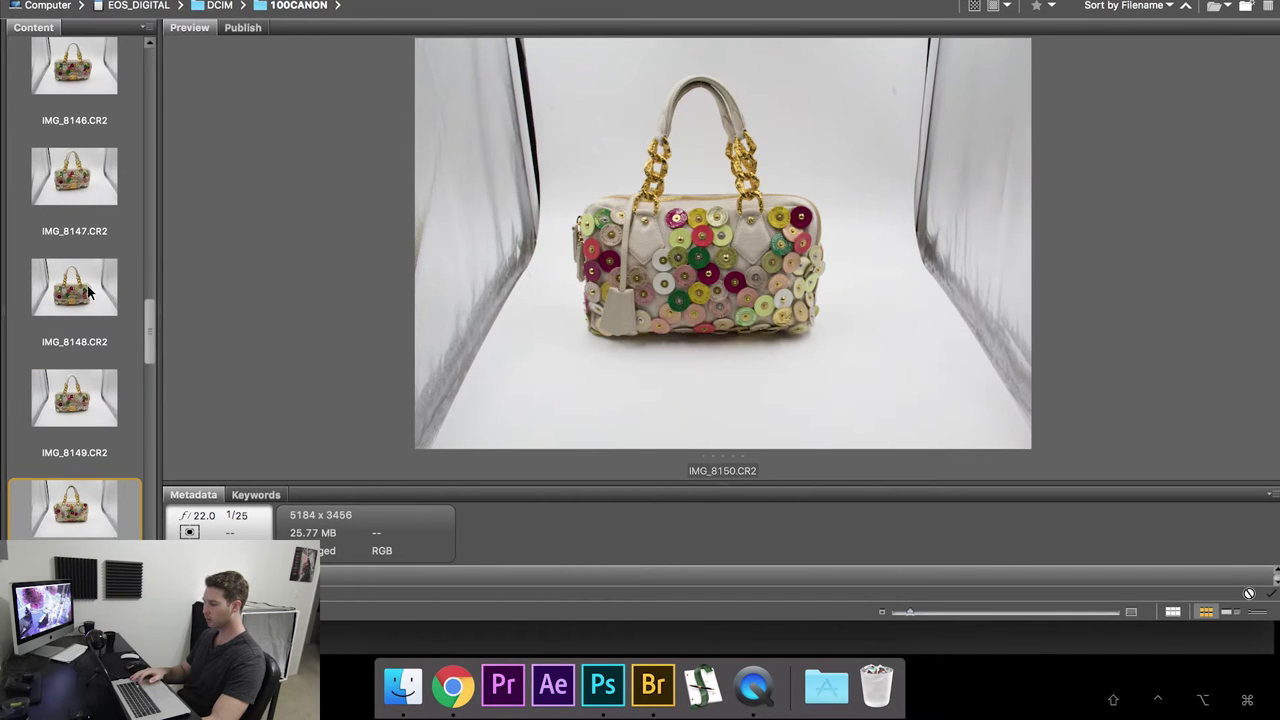
key(Up)
key(Up)
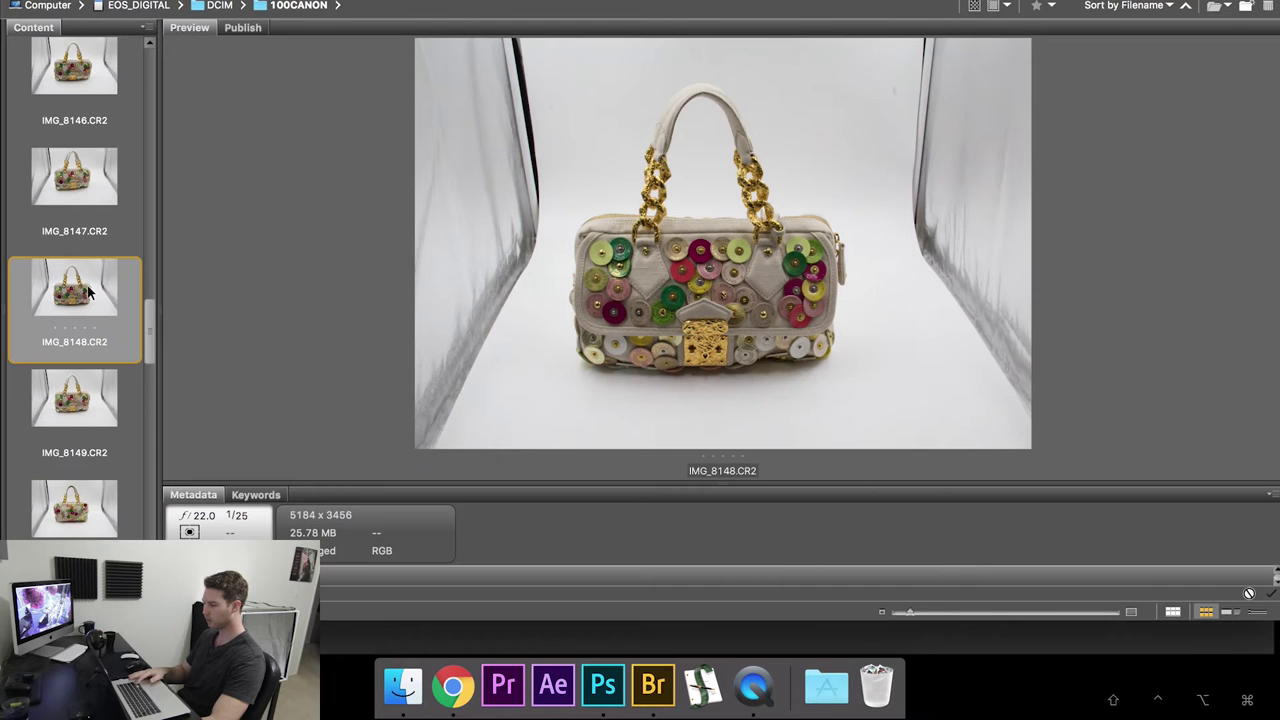
key(Down)
key(Down)
key(Down)
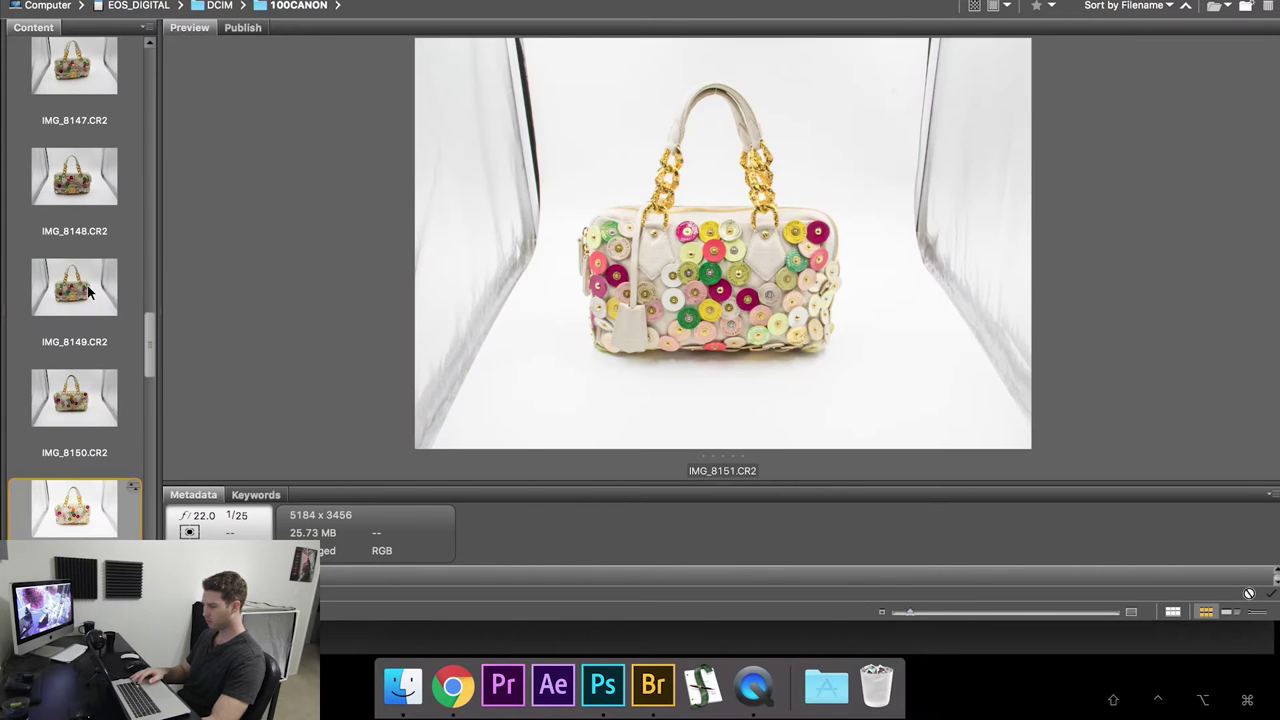
key(Down)
key(Up)
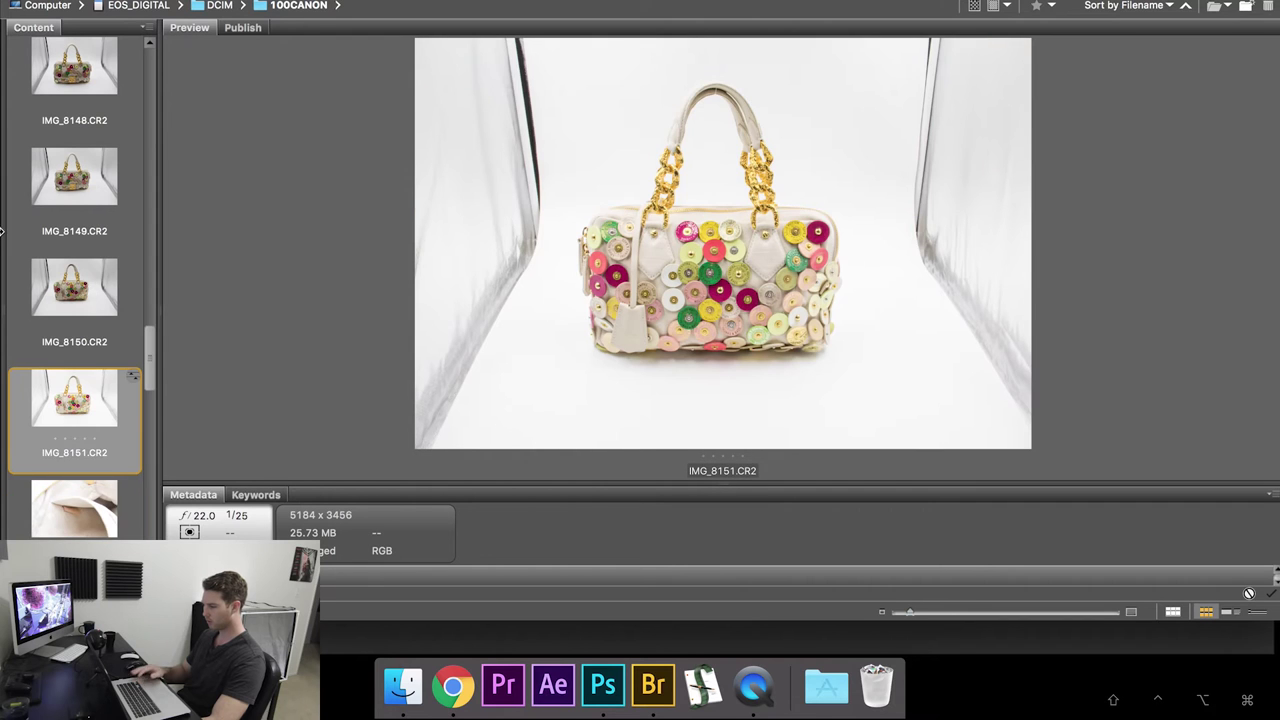
Open the handbag photo IMG_8151.CR2 in Camera Raw
right_click(84, 395)
key(Escape)
right_click(84, 394)
click(185, 270)
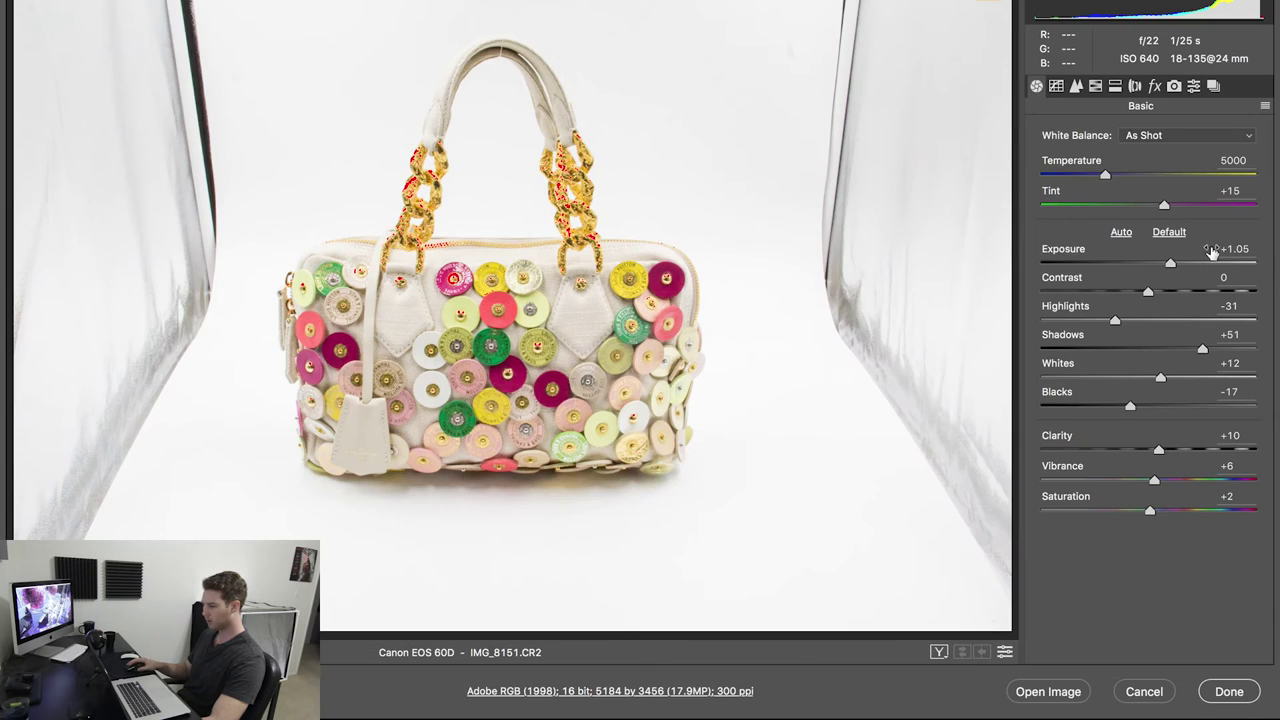
Adjust the handbag photo's tones to Exposure +0.13, Highlights -39 and Shadows +53
drag(1188, 255, 1180, 252)
drag(1149, 308, 1145, 308)
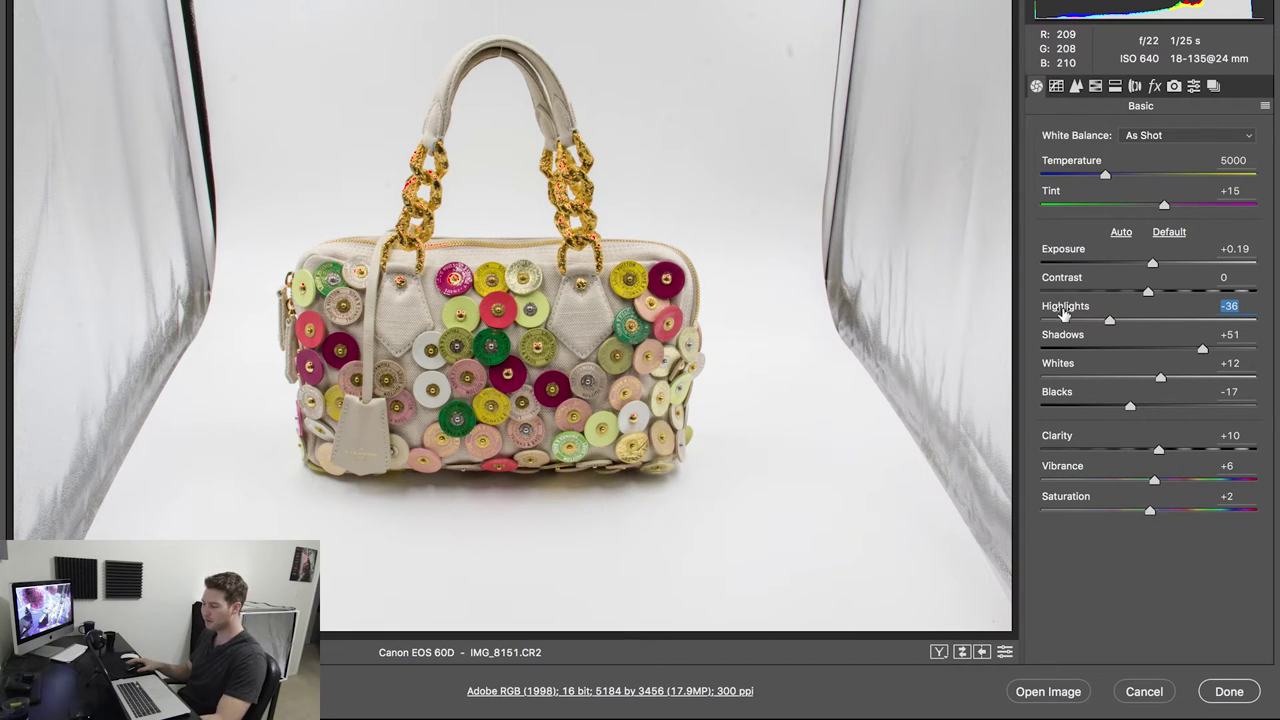
drag(1181, 252, 1180, 250)
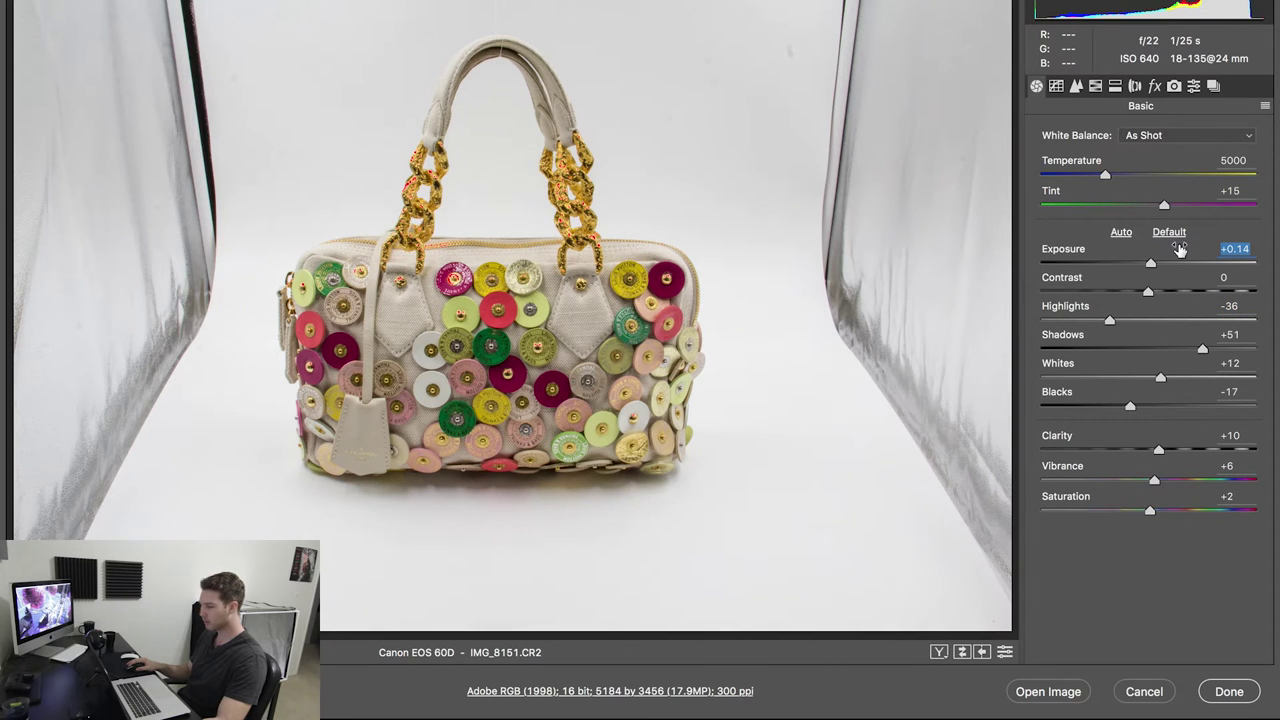
click(1155, 310)
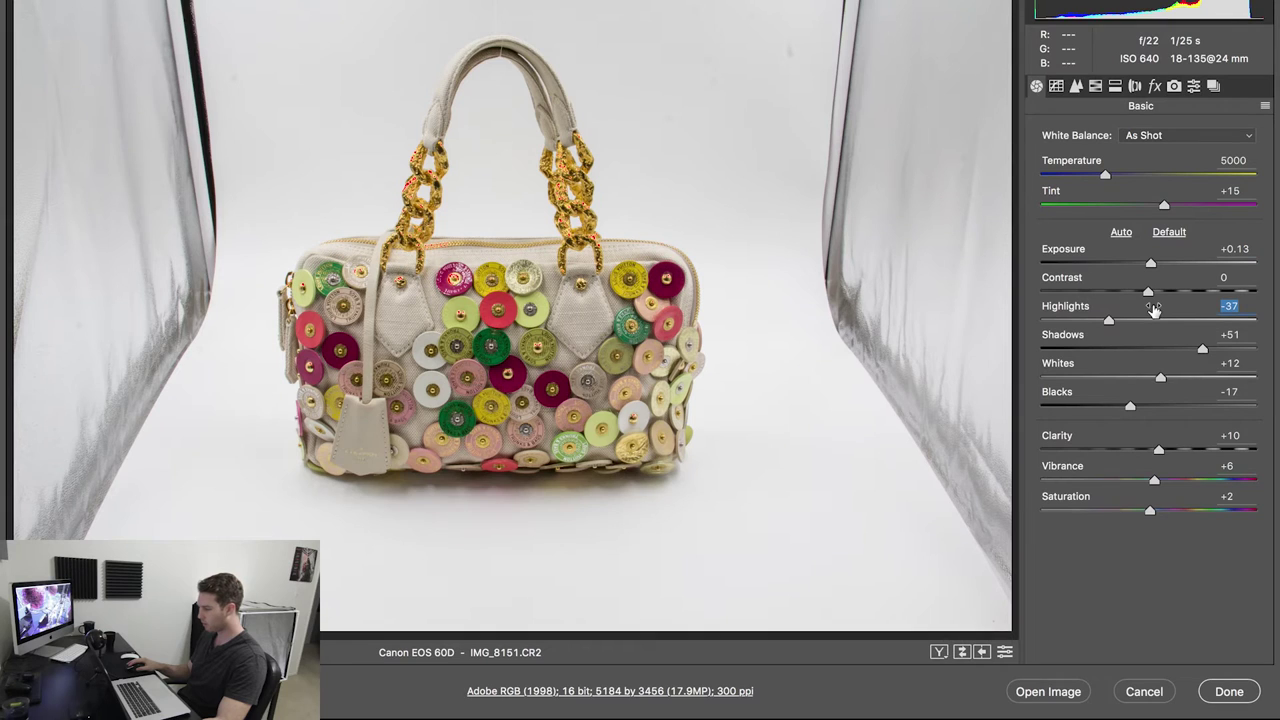
click(1192, 341)
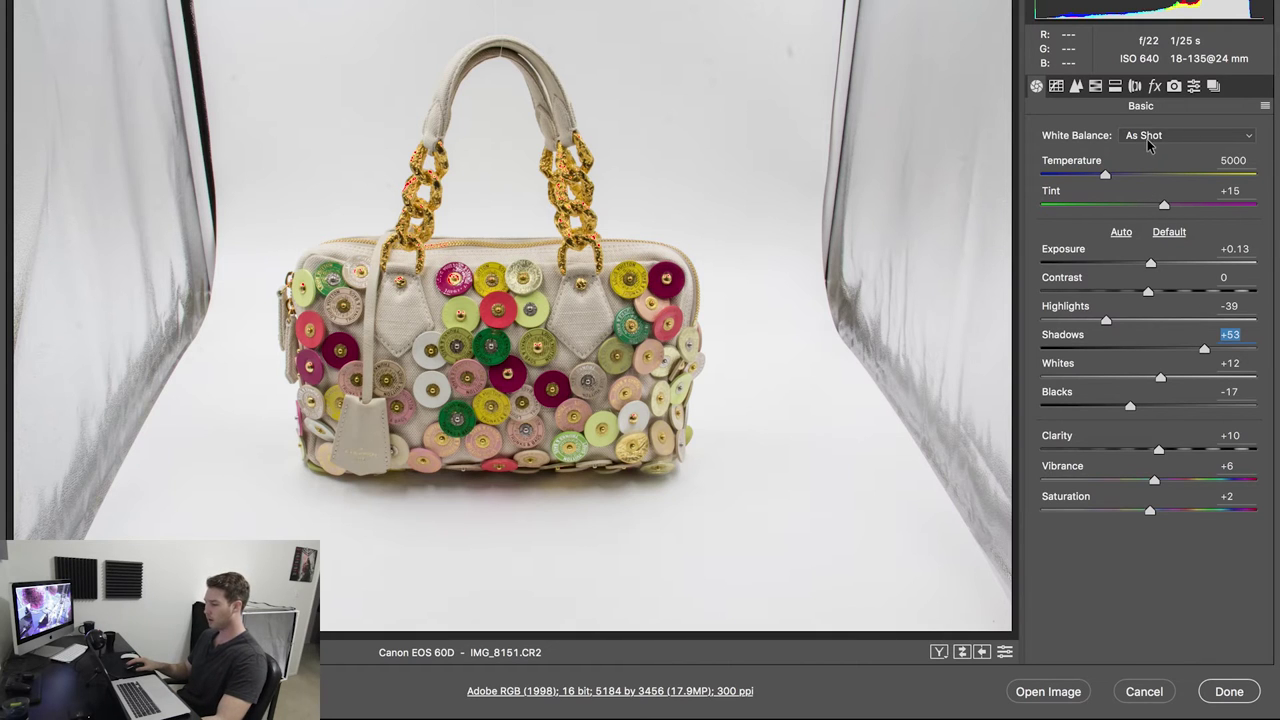
Set the white balance temperature to 4985 and Clarity to +9, and open the adjusted photo in Photoshop
drag(1148, 162, 1145, 162)
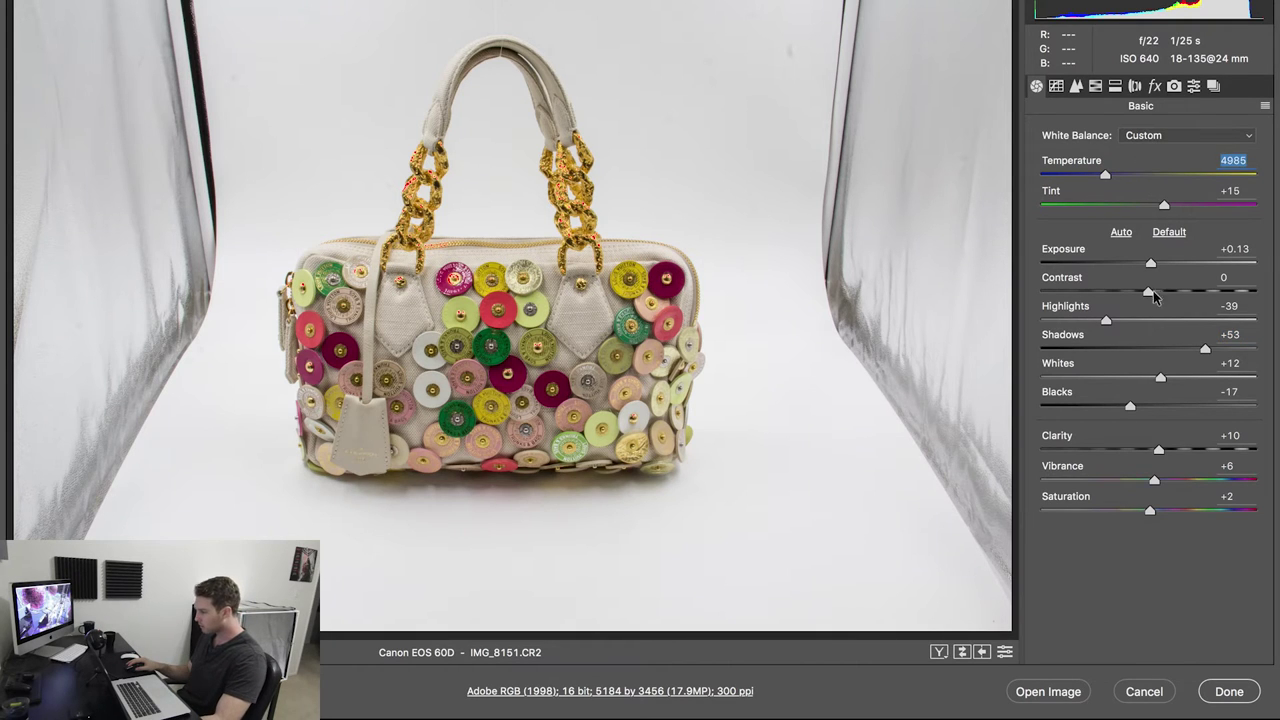
drag(1165, 443, 1164, 443)
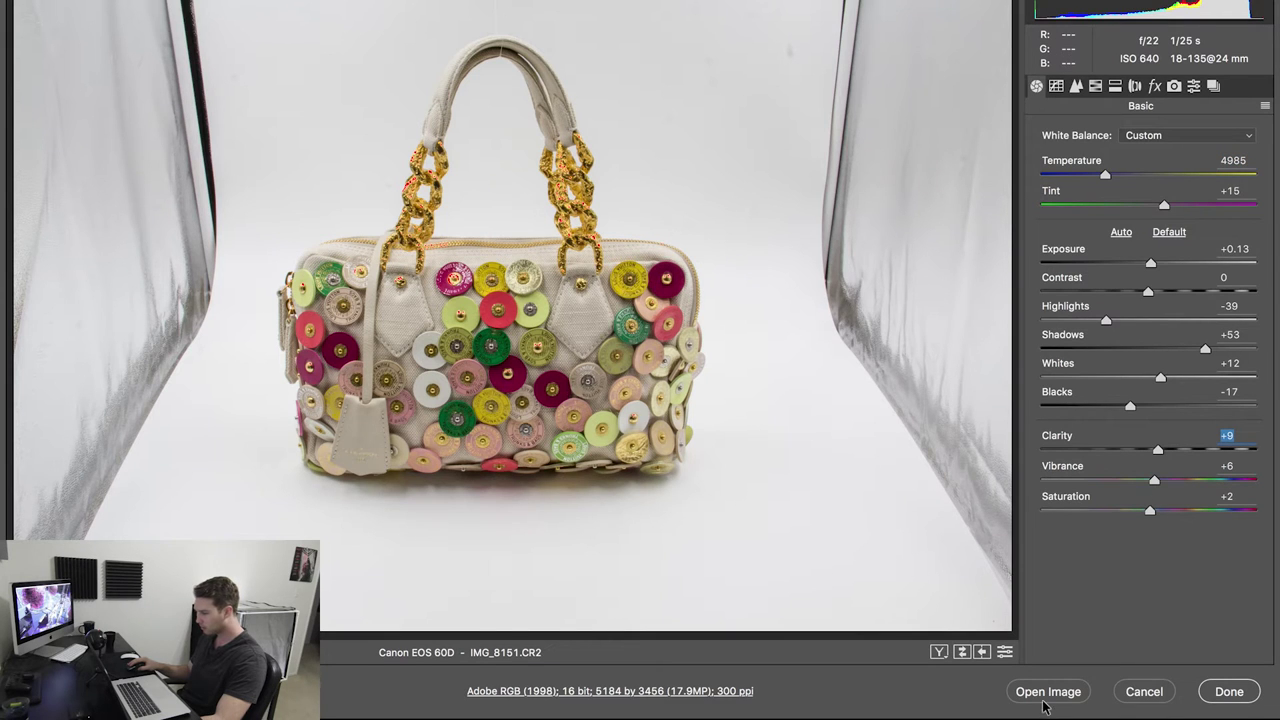
click(653, 685)
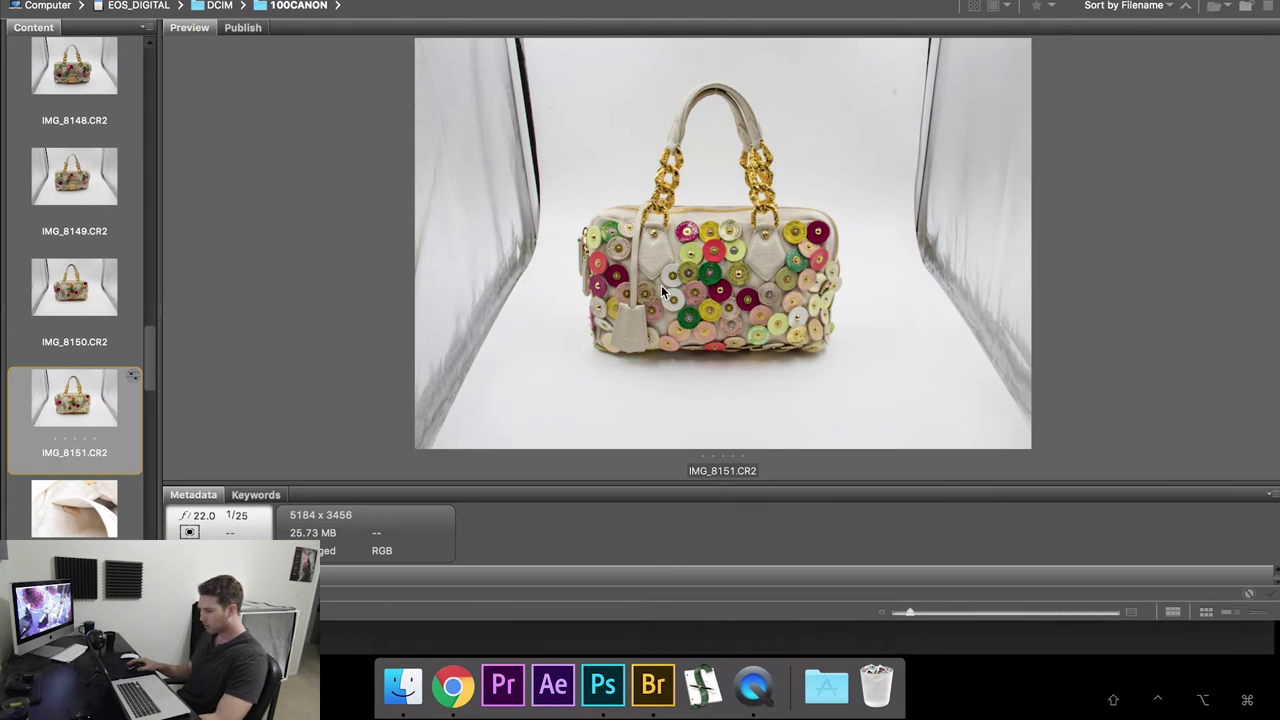
key(super+o)
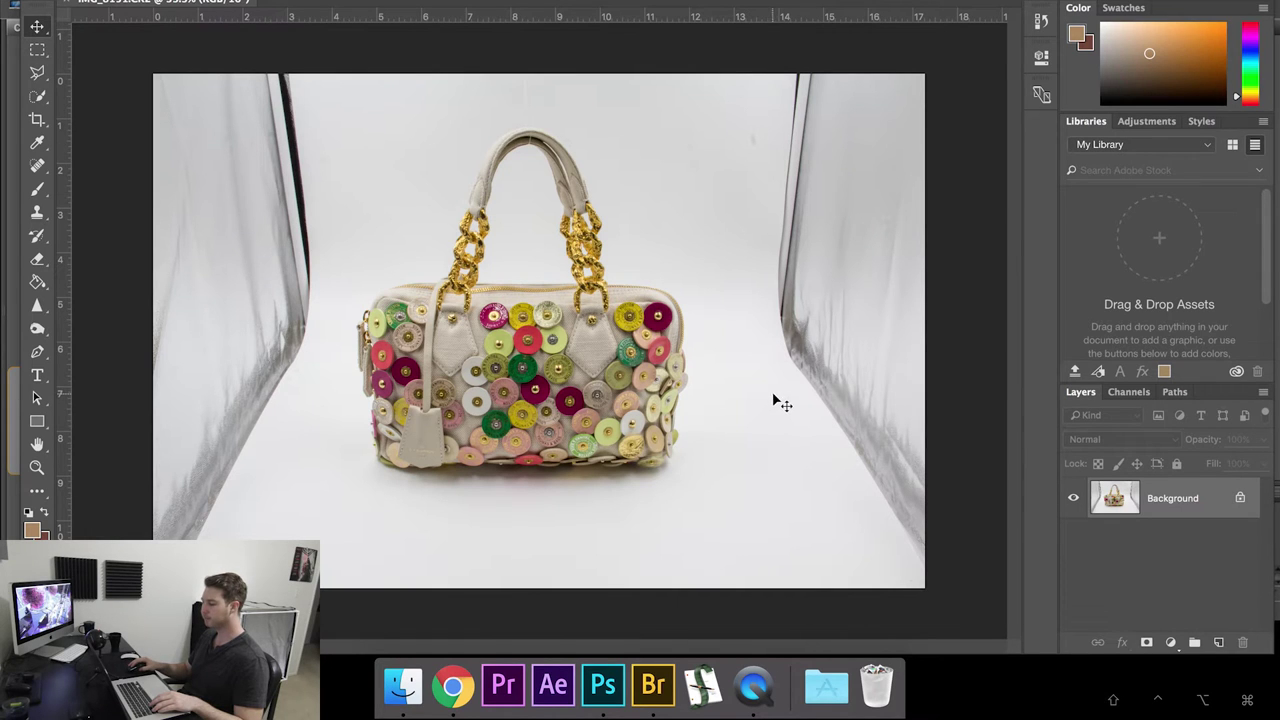
Return to Adobe Bridge and reopen IMG_8151.CR2 in Camera Raw
click(653, 685)
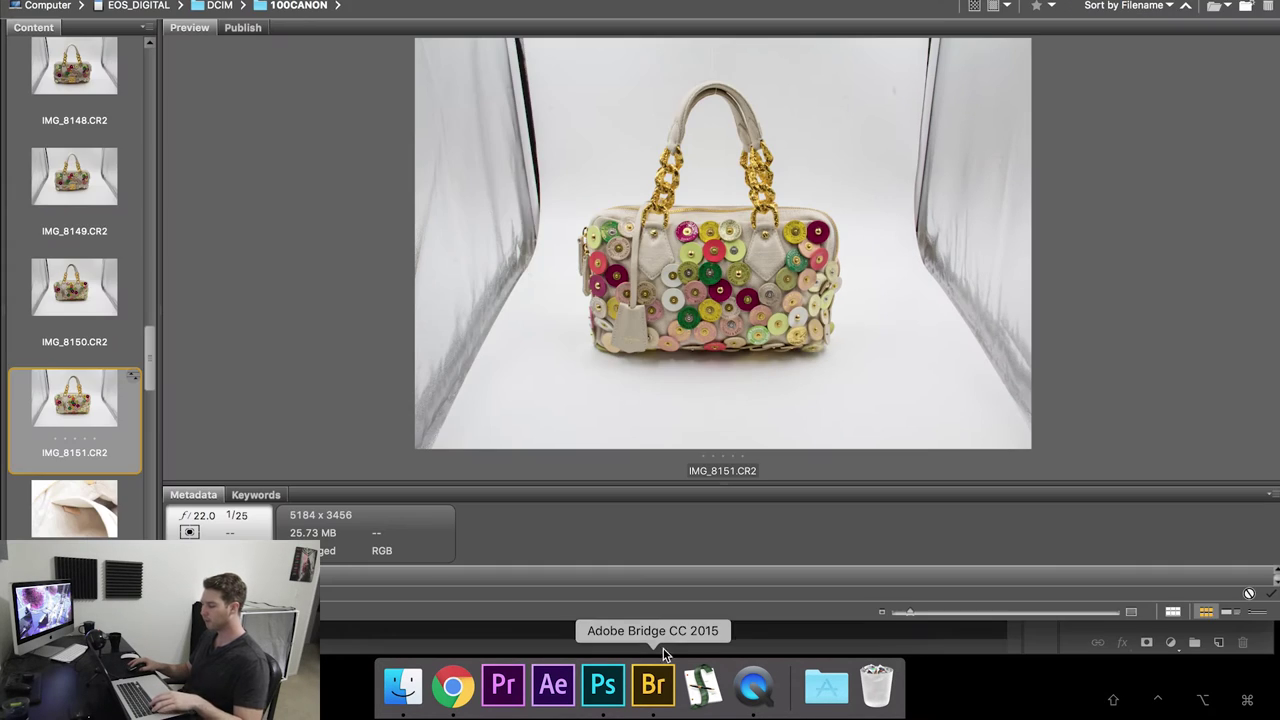
scroll(96, 262, down, 2)
right_click(70, 176)
click(120, 211)
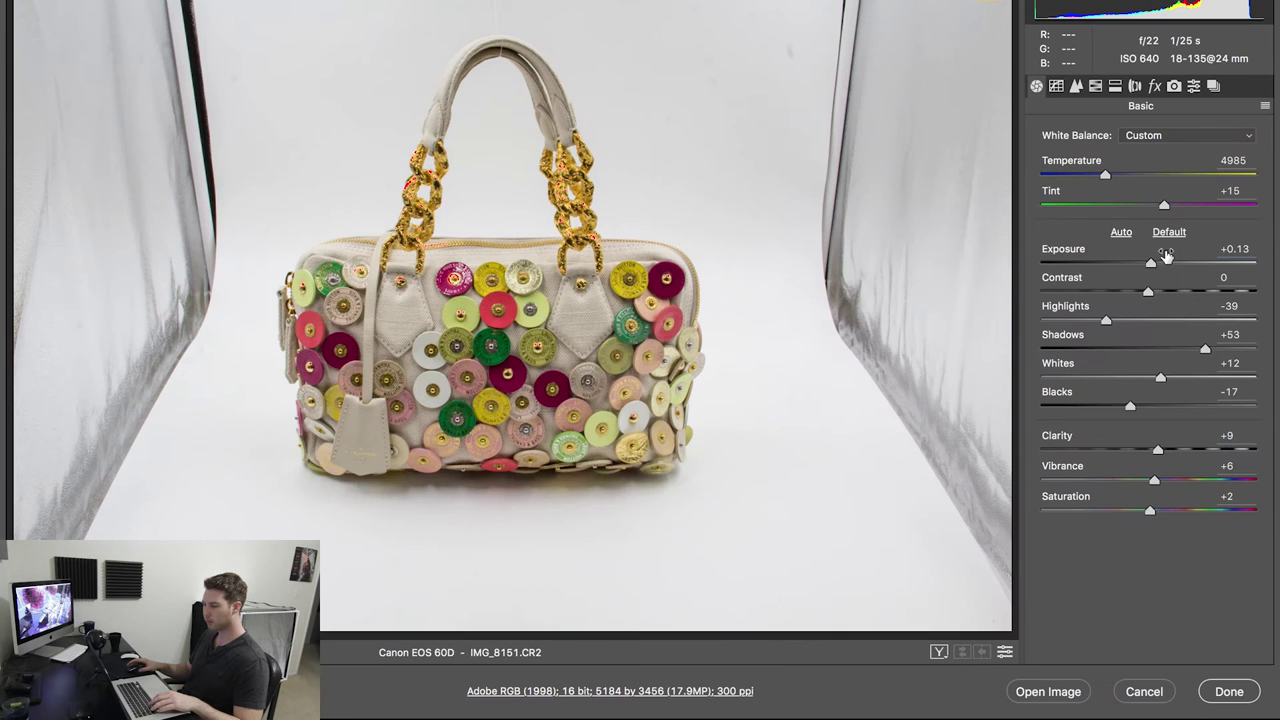
Brighten the handbag photo by setting Exposure to +0.94 and Shadows to +56
drag(1166, 251, 1178, 257)
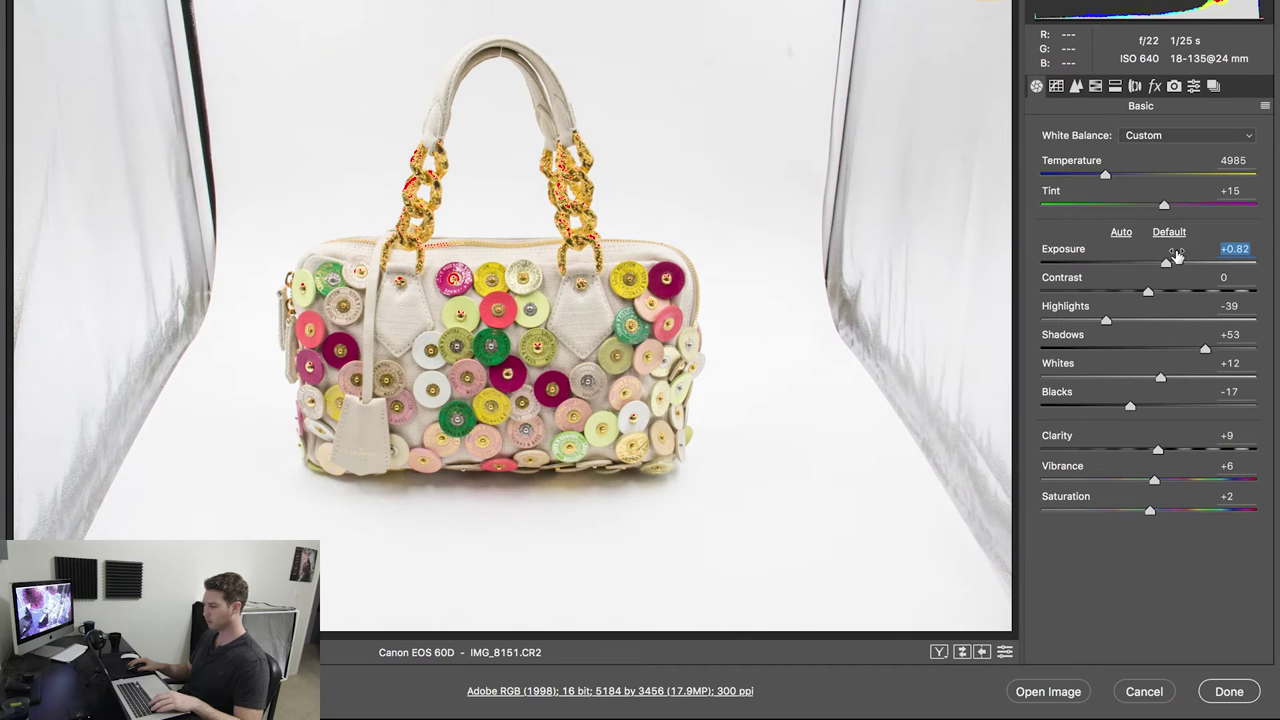
drag(1205, 336, 1207, 336)
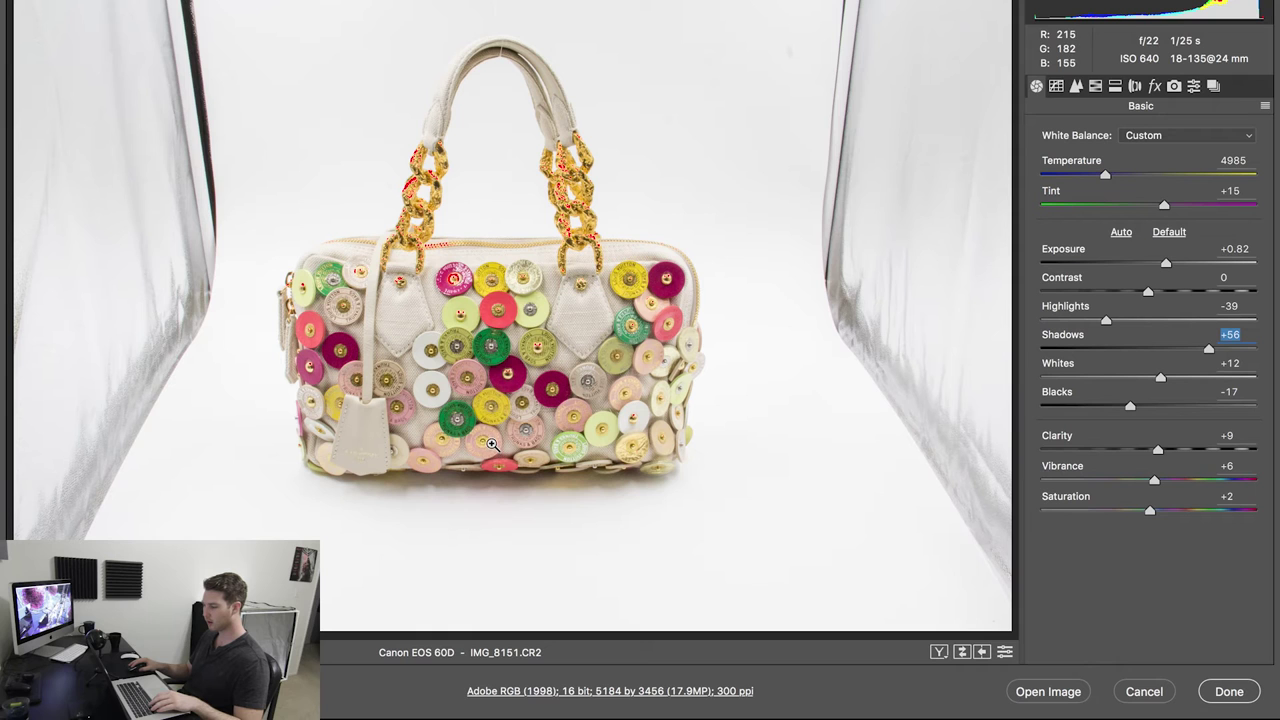
drag(1166, 262, 1168, 262)
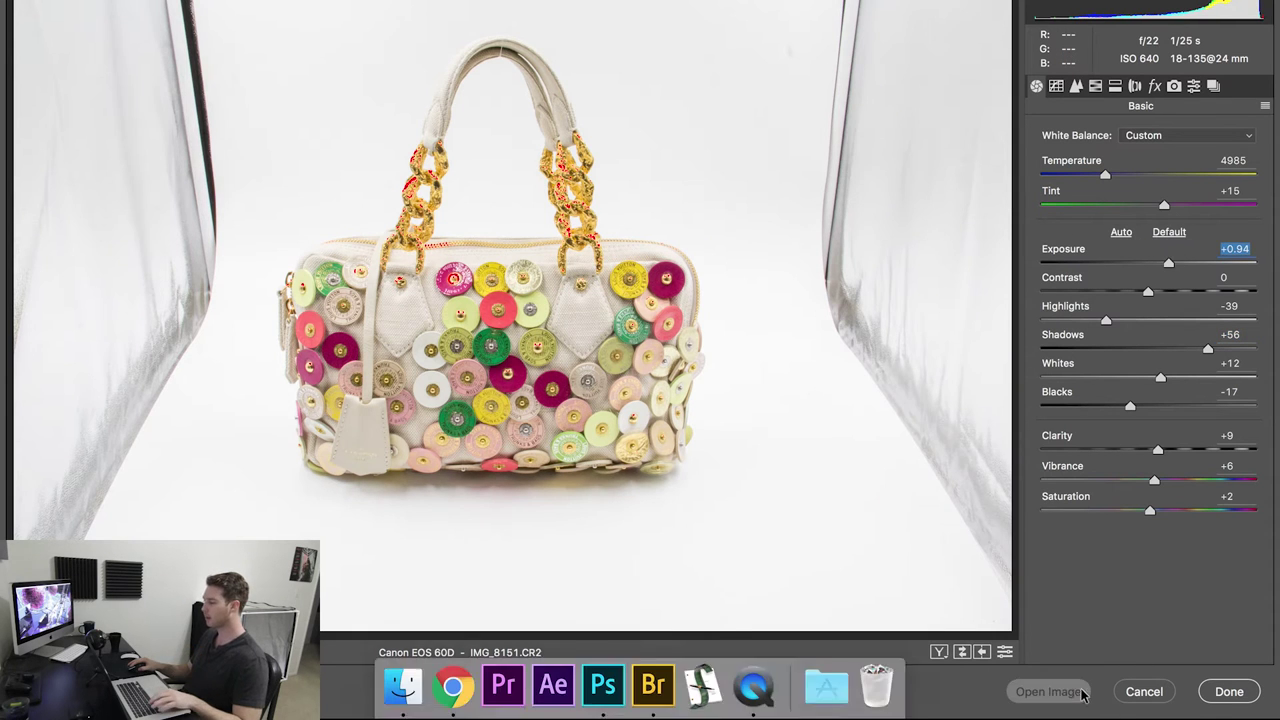
Open the brightened handbag photo in Photoshop and place it as an aligned new layer over the darker version in the IMG_8151.CR2 document
click(1085, 692)
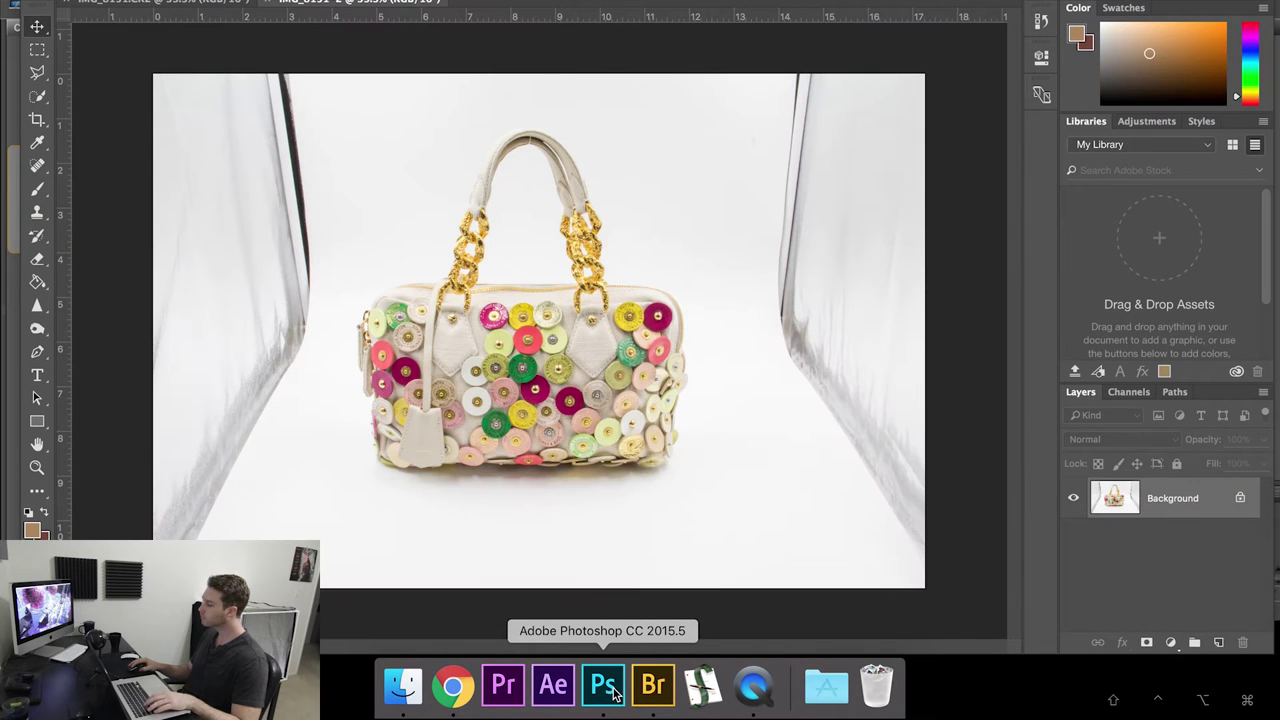
drag(368, 14, 625, 119)
drag(608, 237, 494, 251)
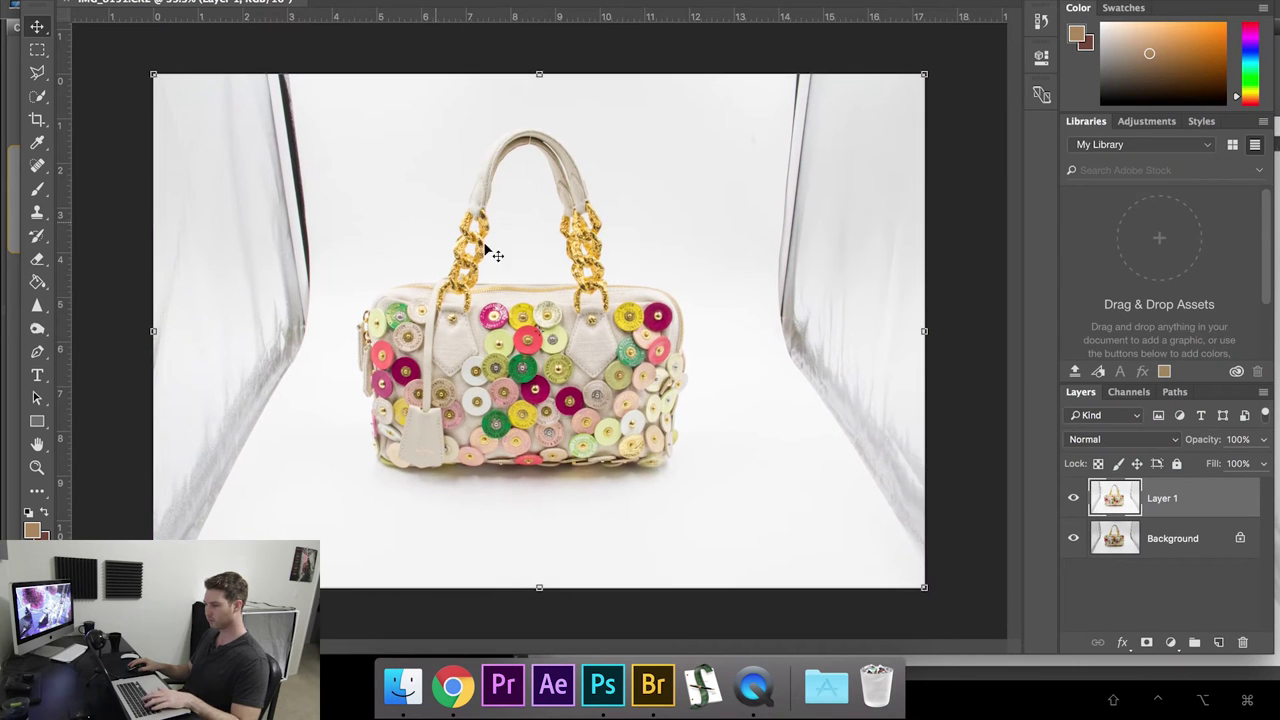
Duplicate the Background layer and move the copy above Layer 1, with the separate IMG_8151-2 window moved out of the way
right_click(1192, 537)
click(1088, 461)
key(Return)
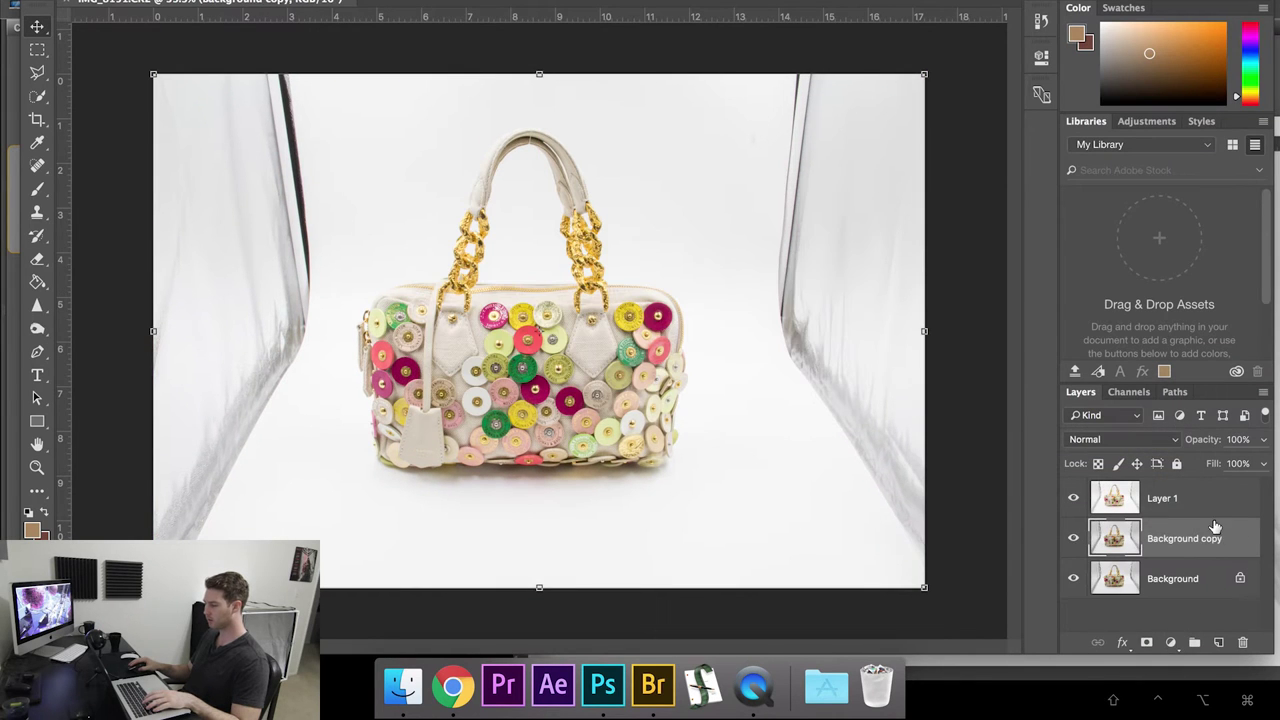
drag(1216, 537, 1200, 488)
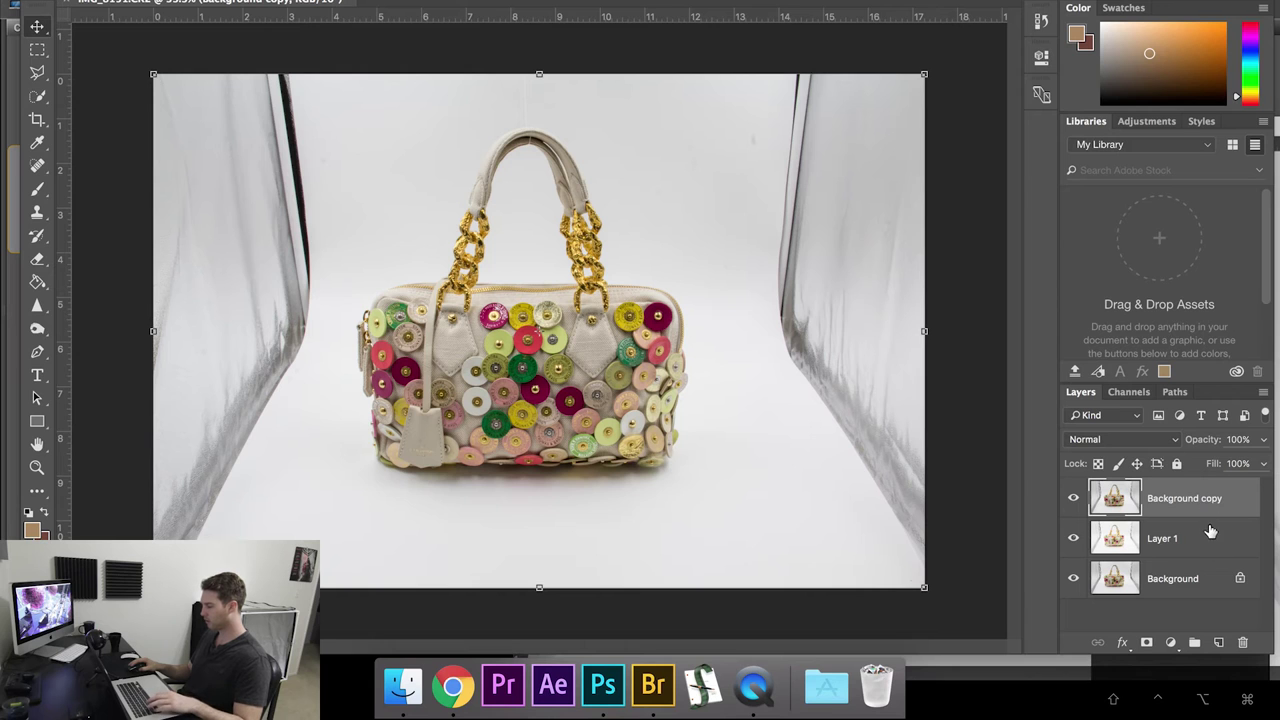
drag(1071, 655, 1070, 619)
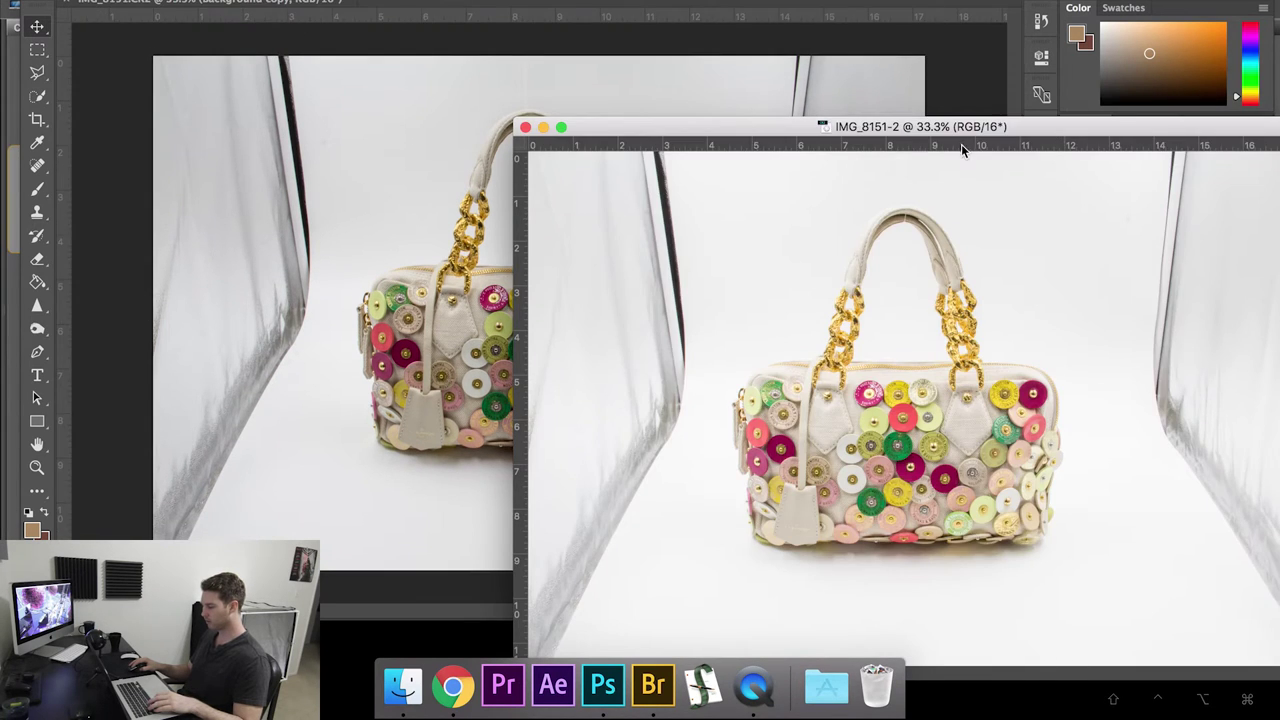
drag(960, 128, 938, 6)
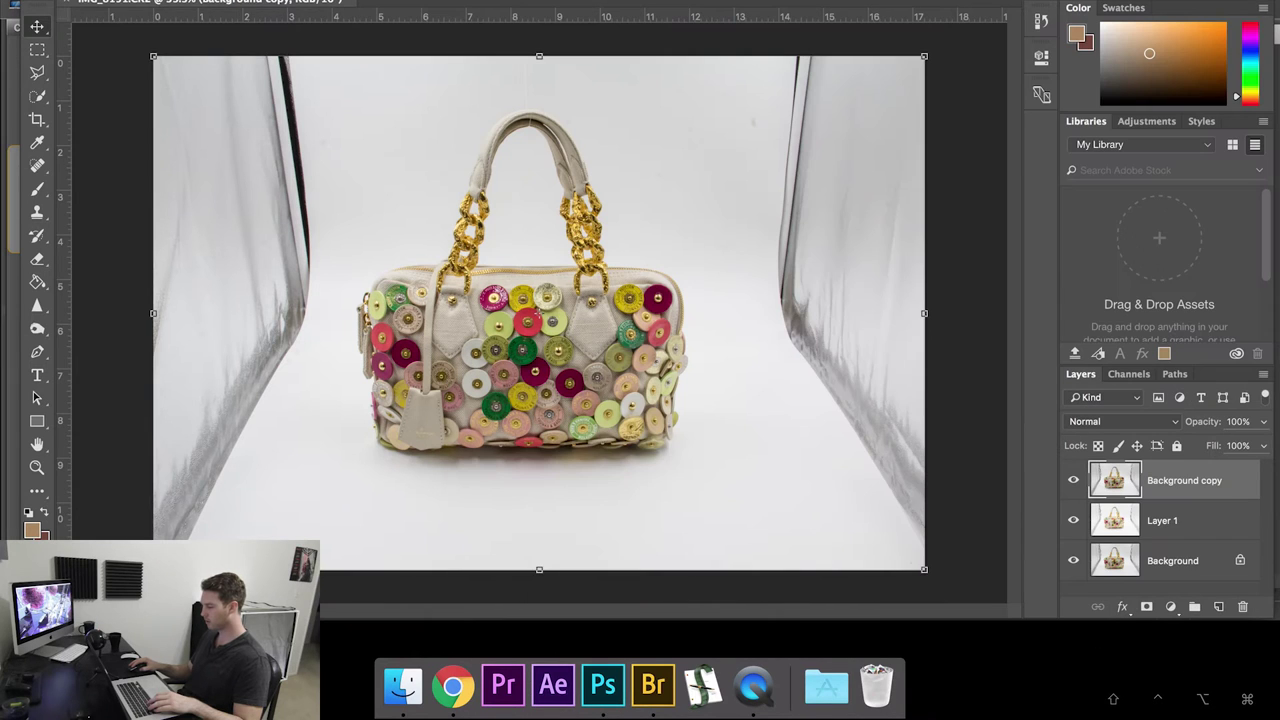
Add a white layer mask to the Background copy layer and prepare a large, soft black brush
click(1148, 607)
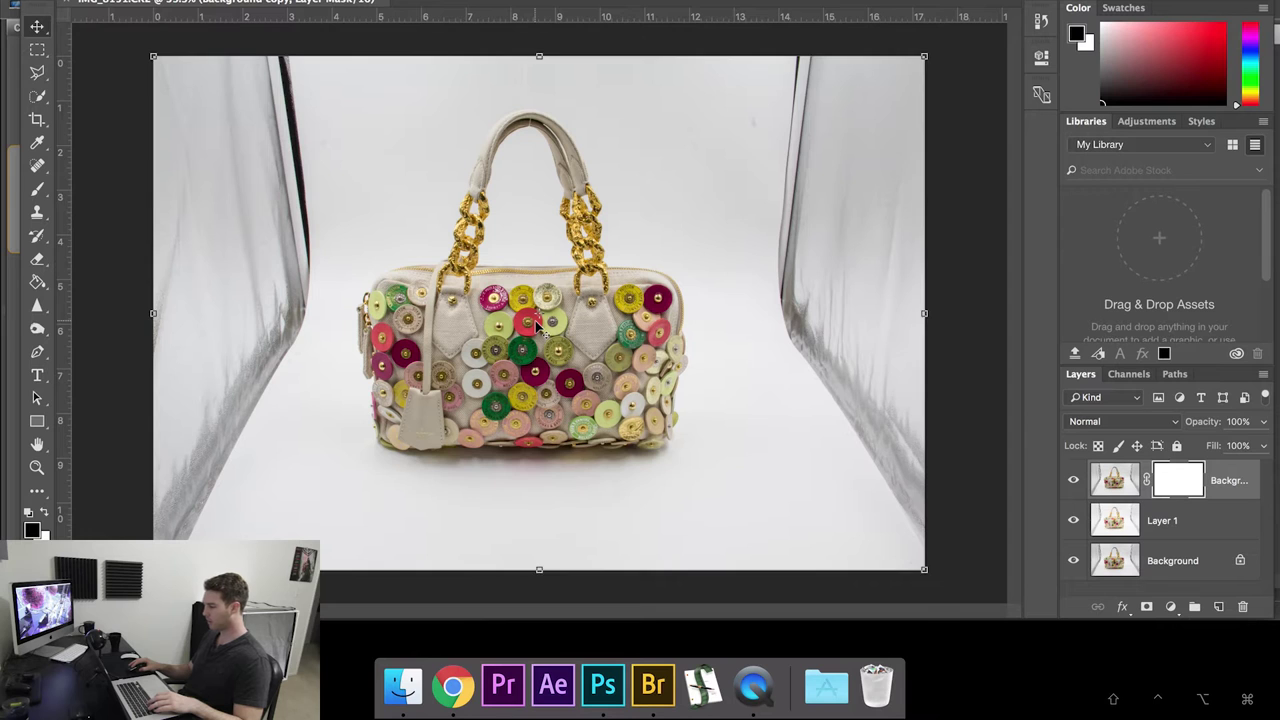
key(b)
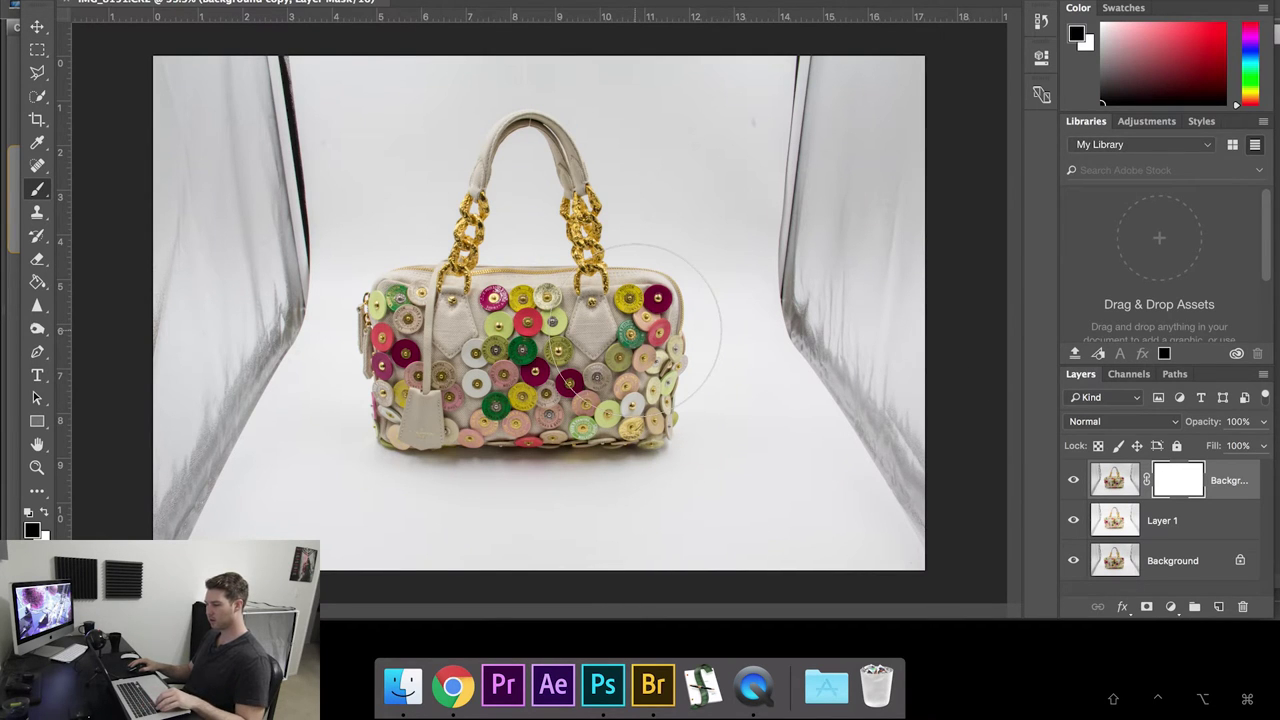
key(bracketright)
key(bracketright)
key(bracketright)
key(bracketright)
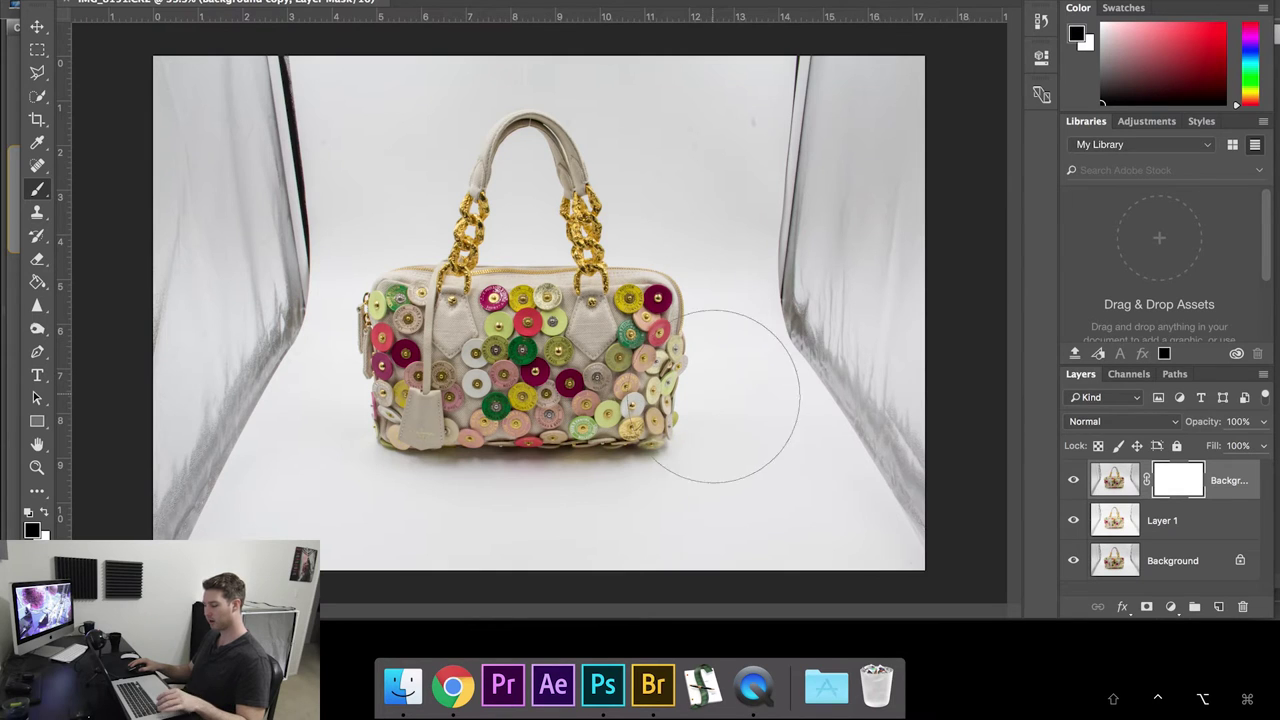
mouse_move(627, 398)
mouse_down()
mouse_move(556, 404)
mouse_move(828, 399)
mouse_move(573, 390)
mouse_move(619, 390)
mouse_up()
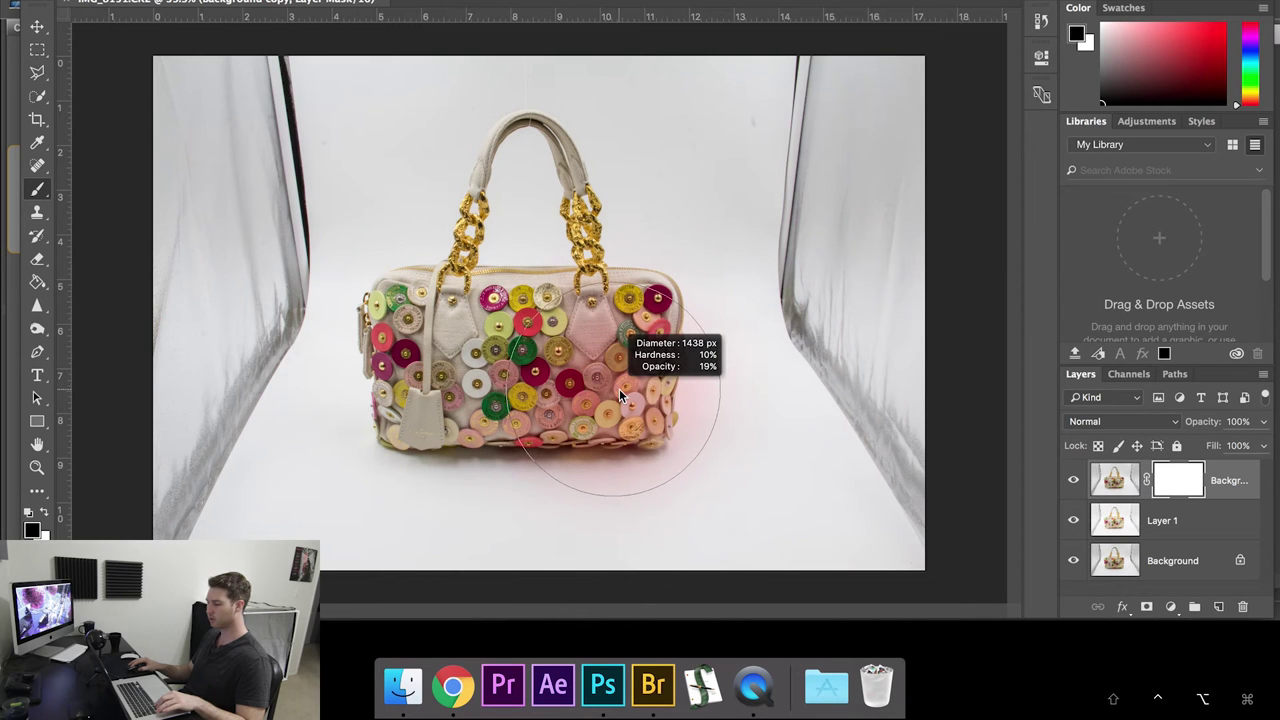
mouse_move(619, 389)
mouse_down()
mouse_move(620, 210)
mouse_move(608, 376)
mouse_move(618, 585)
mouse_move(607, 372)
mouse_up()
drag(608, 313, 613, 240)
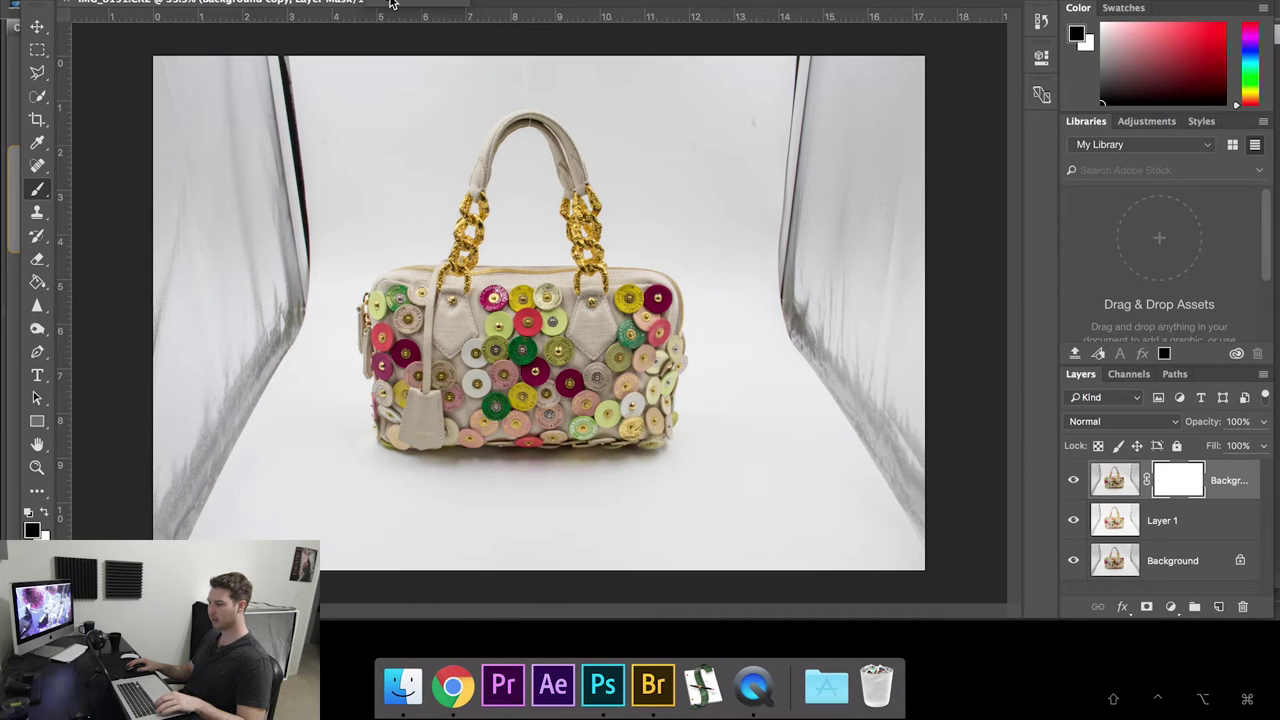
Paint the mask black below the handbag with a soft brush of about 988 px and 5% hardness to reveal the brighter layer
mouse_move(600, 447)
mouse_down()
mouse_move(514, 471)
mouse_move(391, 457)
mouse_move(614, 486)
mouse_move(661, 475)
mouse_move(524, 513)
mouse_up()
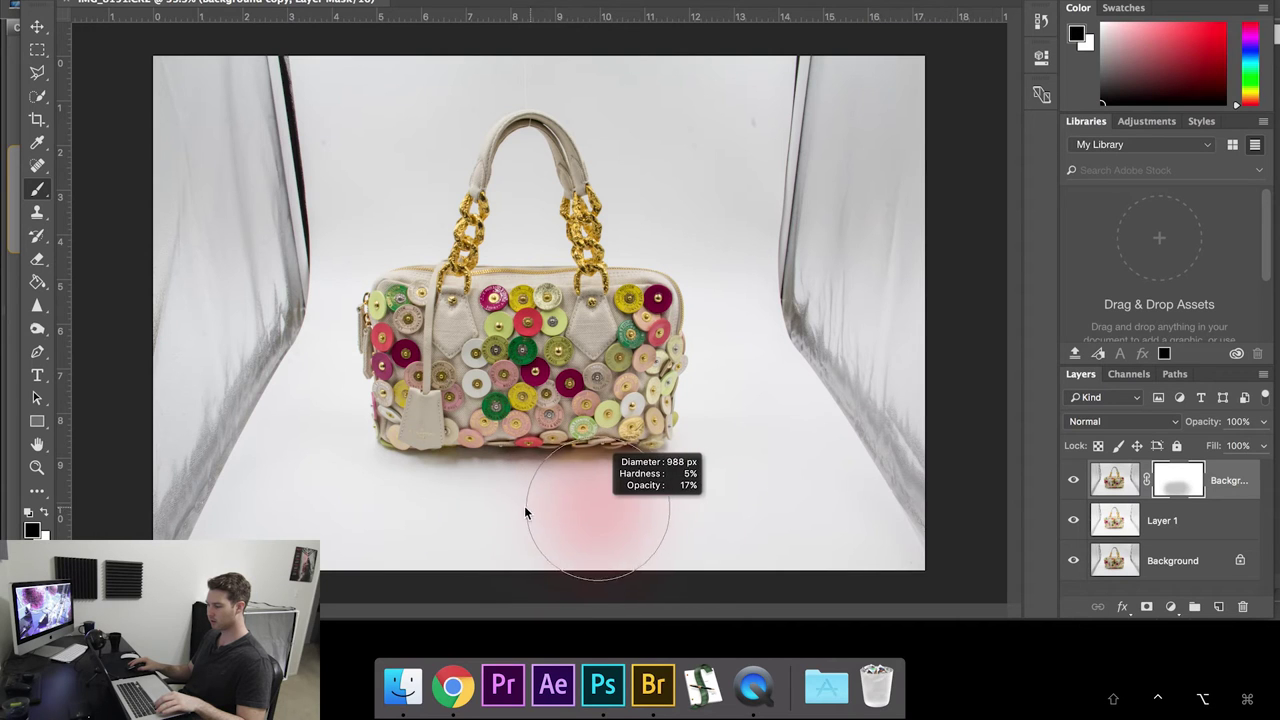
mouse_move(600, 486)
mouse_down()
mouse_move(361, 467)
mouse_move(642, 446)
mouse_move(378, 434)
mouse_move(629, 448)
mouse_move(640, 443)
mouse_move(627, 416)
mouse_move(633, 451)
mouse_move(561, 470)
mouse_move(330, 460)
mouse_move(553, 468)
mouse_move(365, 377)
mouse_move(726, 400)
mouse_move(615, 488)
mouse_move(356, 465)
mouse_move(653, 469)
mouse_move(428, 487)
mouse_up()
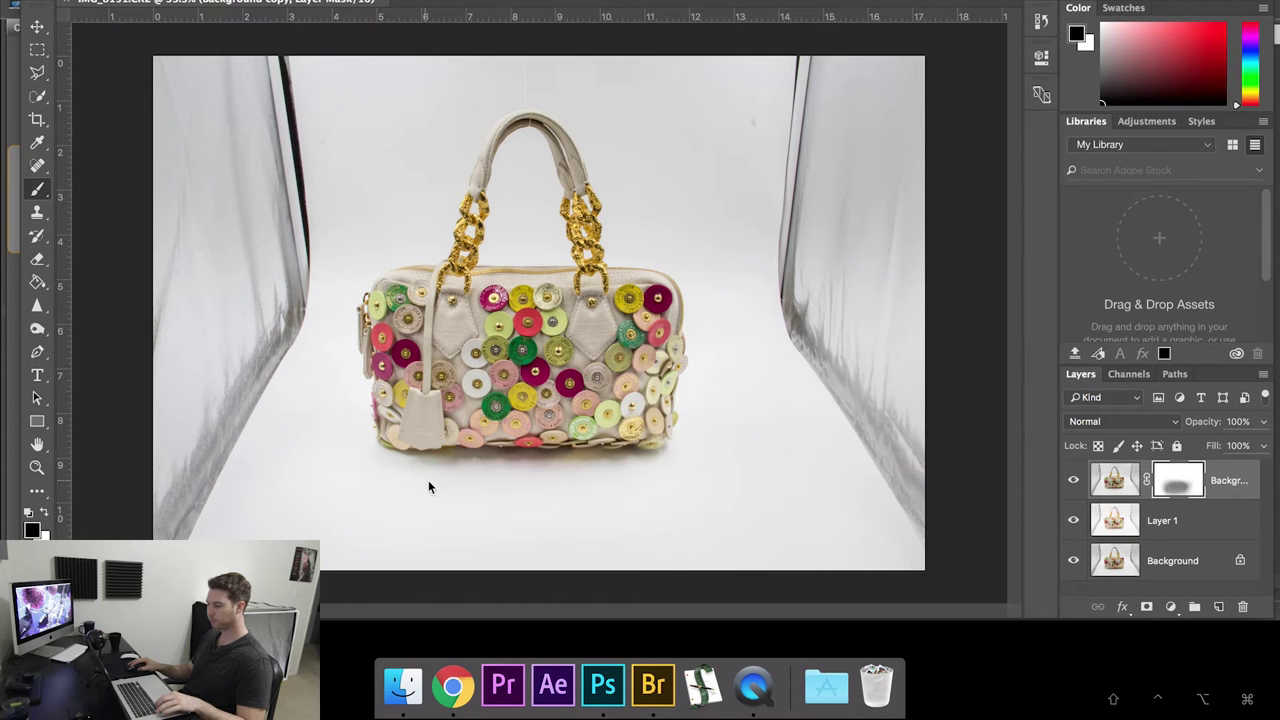
key(x)
mouse_move(528, 472)
mouse_down()
mouse_move(559, 472)
mouse_move(516, 472)
mouse_up()
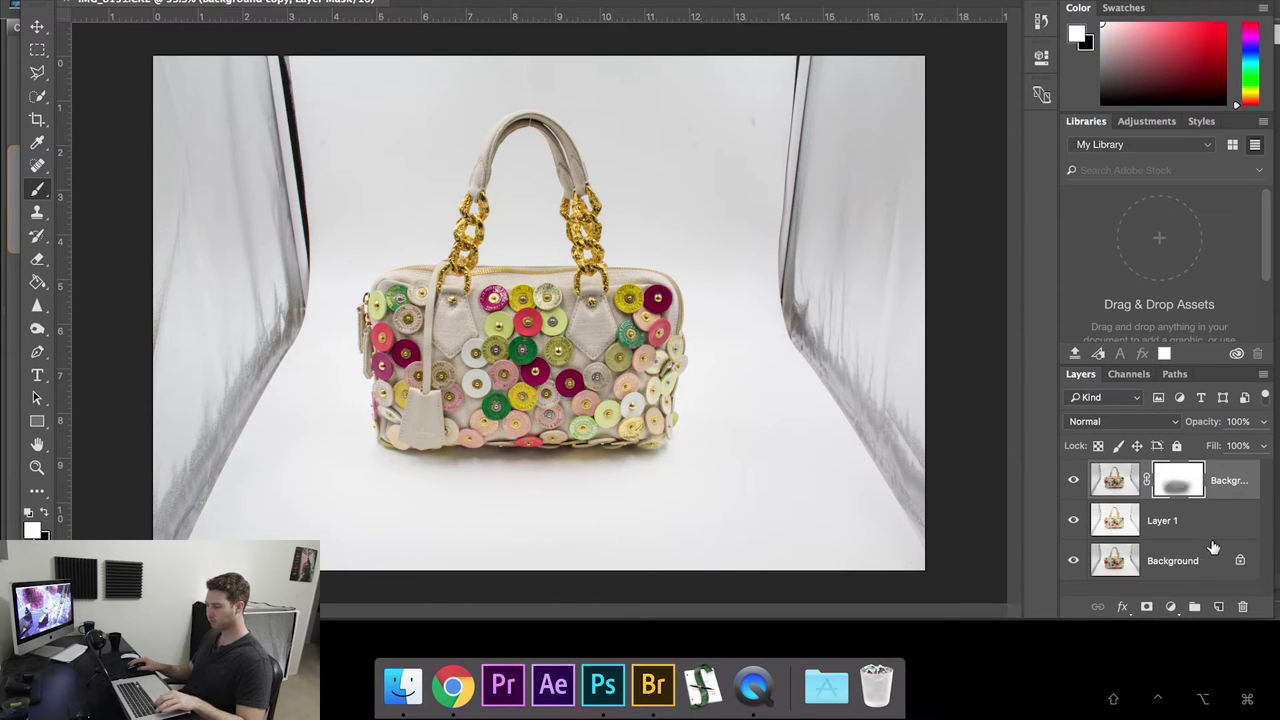
Toggle the visibility of Layer 1 and the masked Background copy to compare the floor area with and without the blend
click(1074, 522)
click(1074, 522)
click(1074, 523)
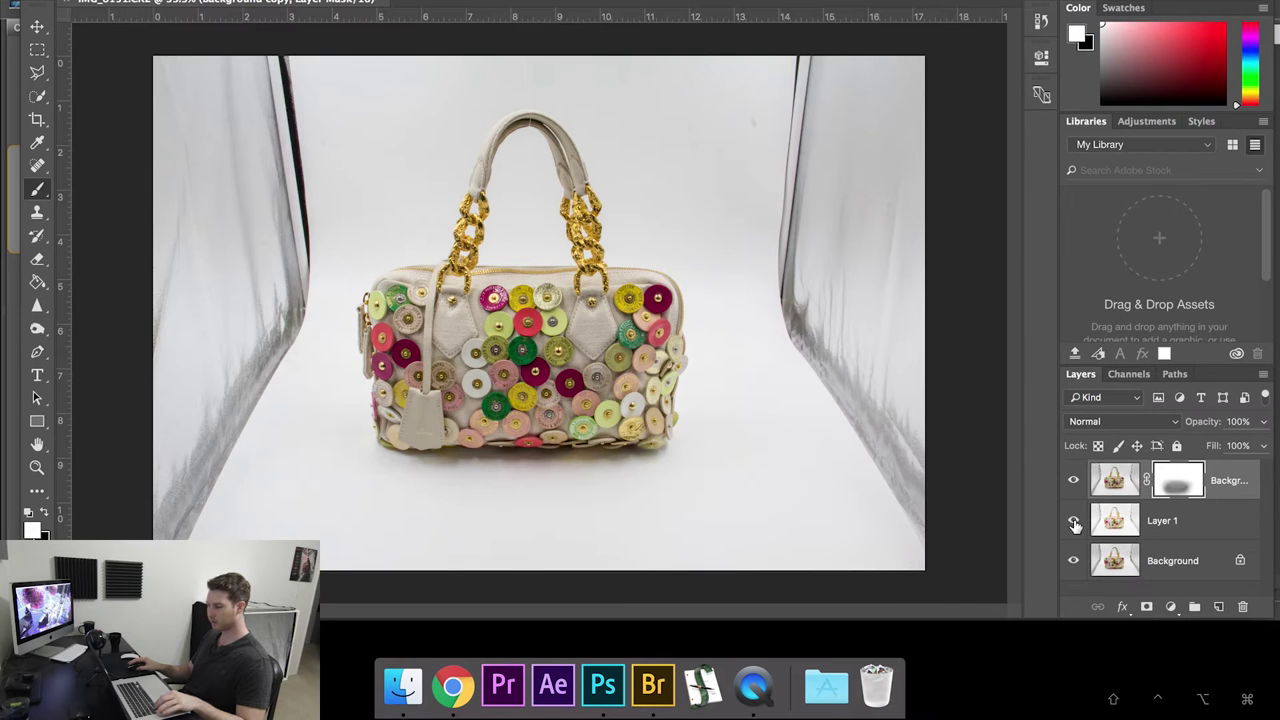
click(1074, 522)
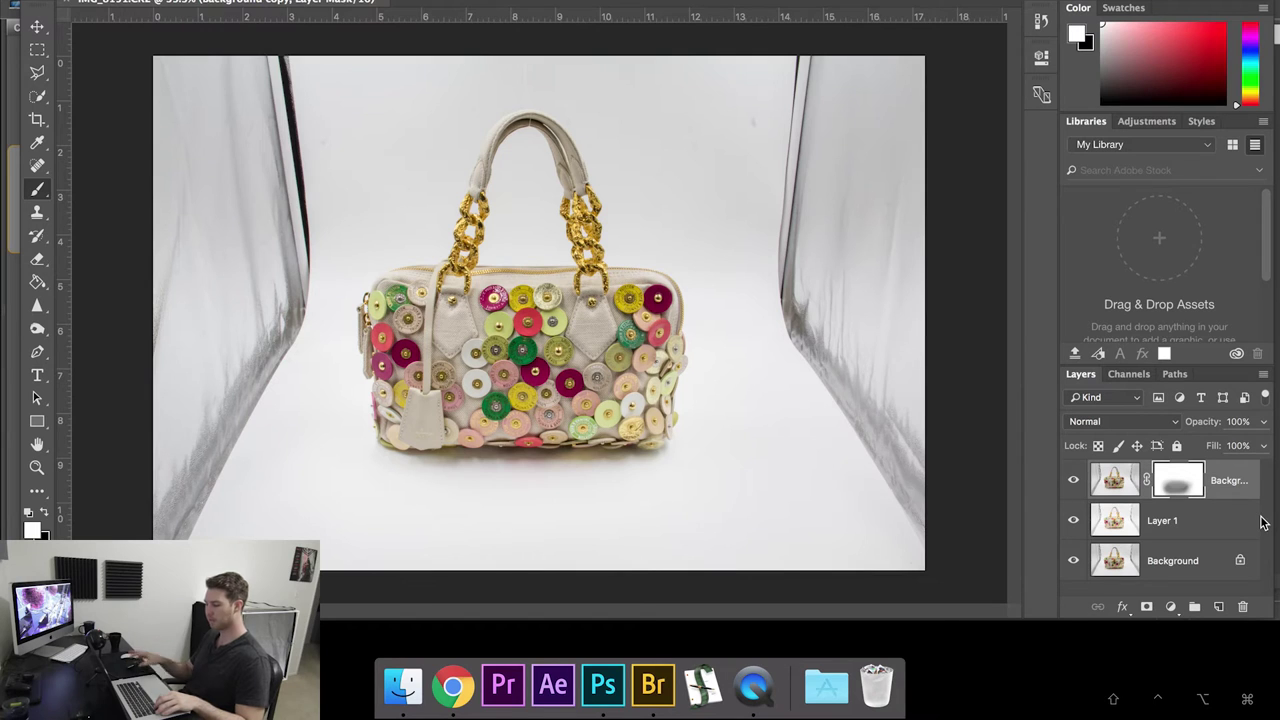
click(1075, 483)
click(1075, 483)
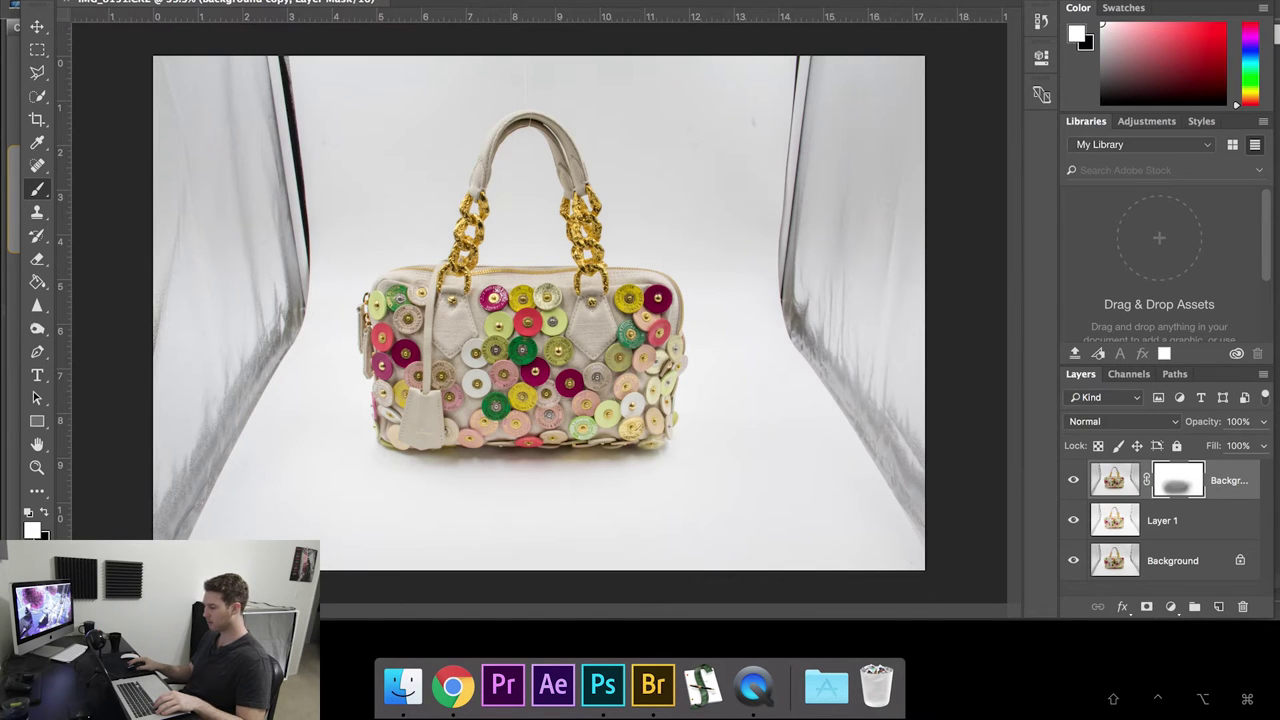
Paint black on the mask over the dark inner part of the handbag's handle with a small brush to brighten it
key(z)
drag(533, 119, 521, 119)
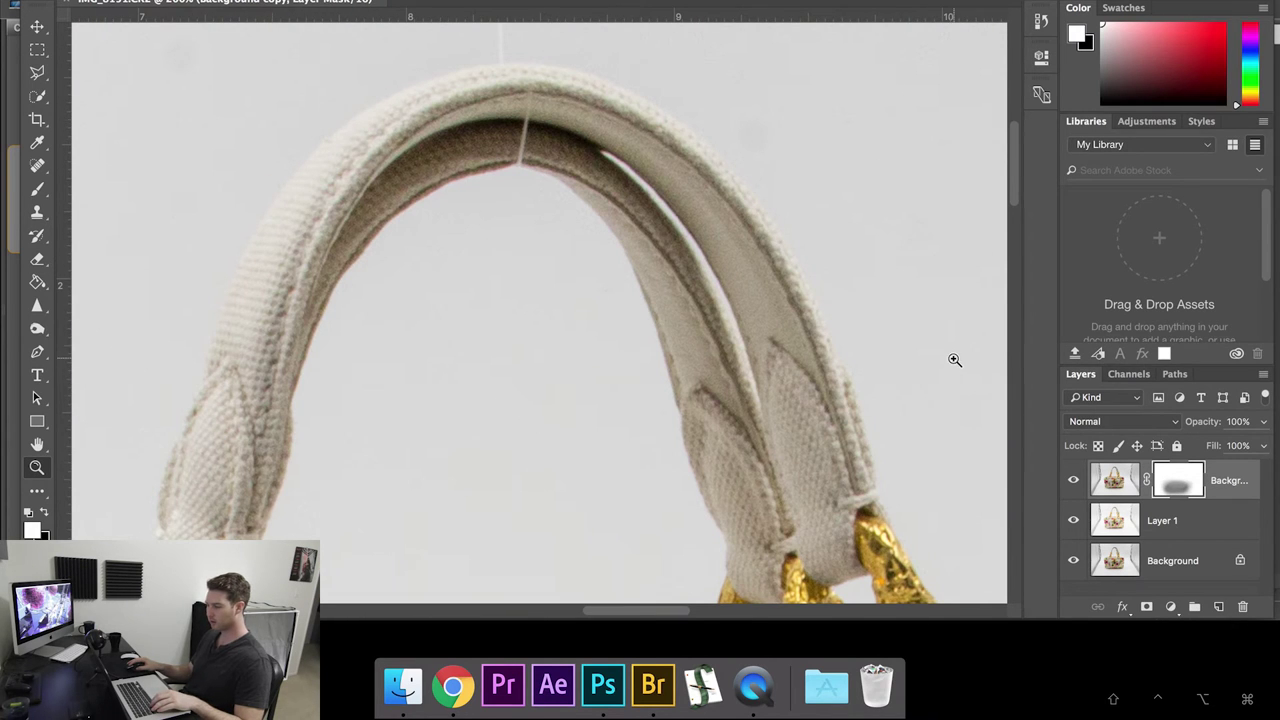
key(x)
key(x)
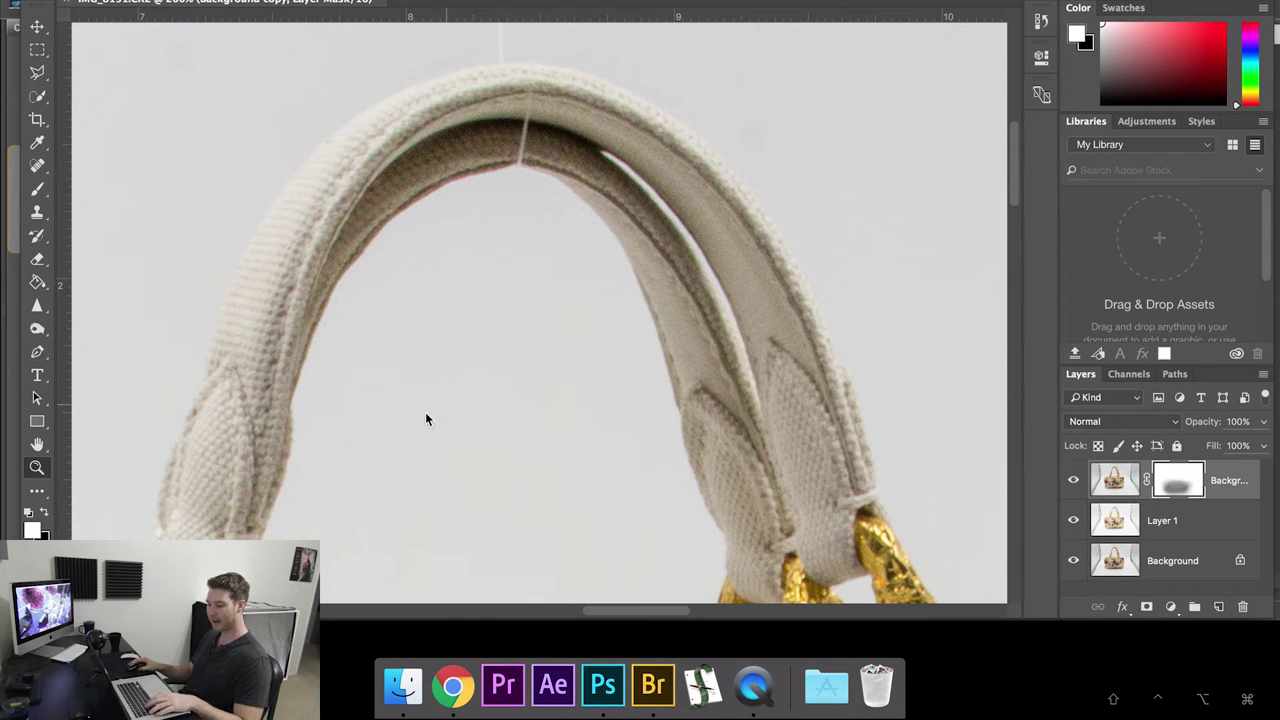
key(x)
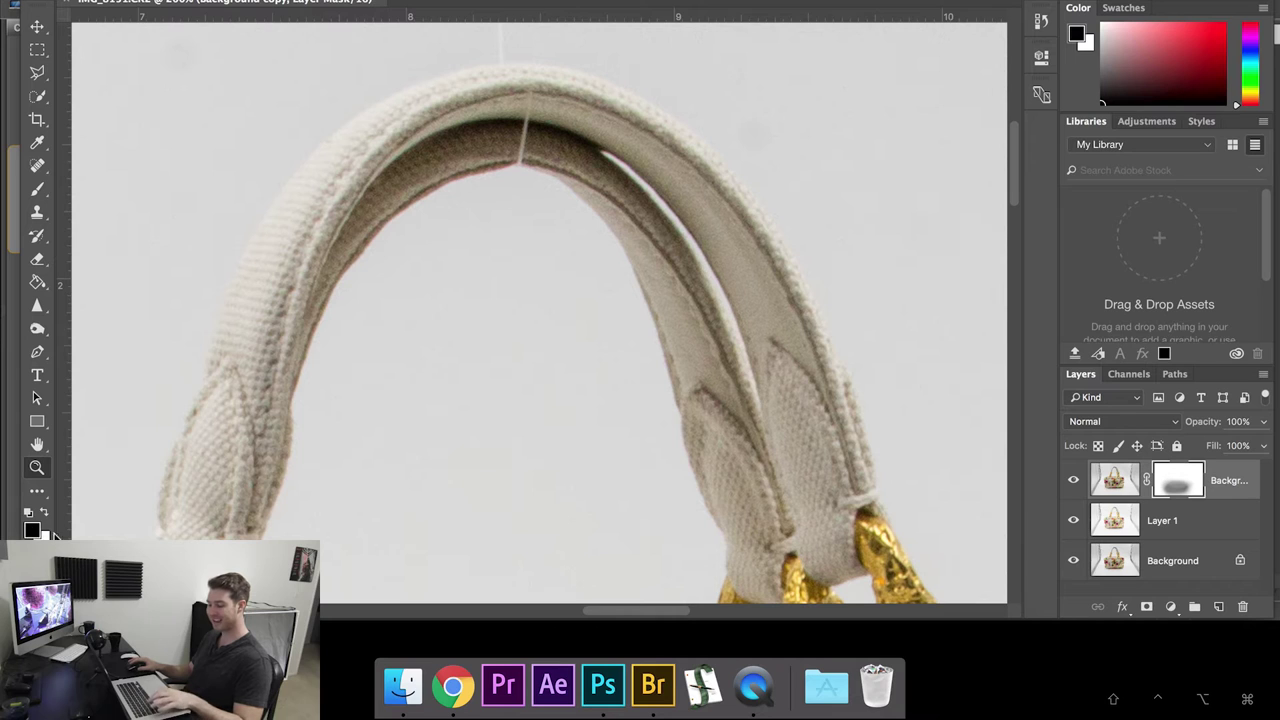
key(x)
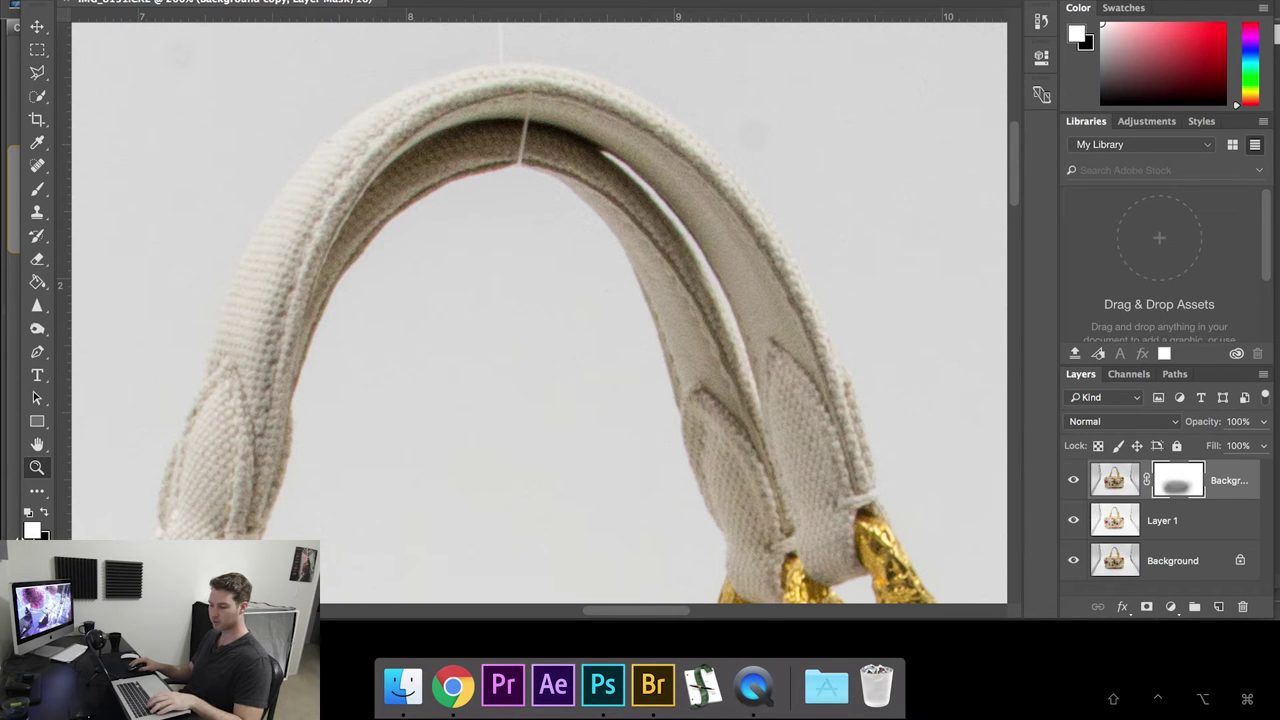
key(x)
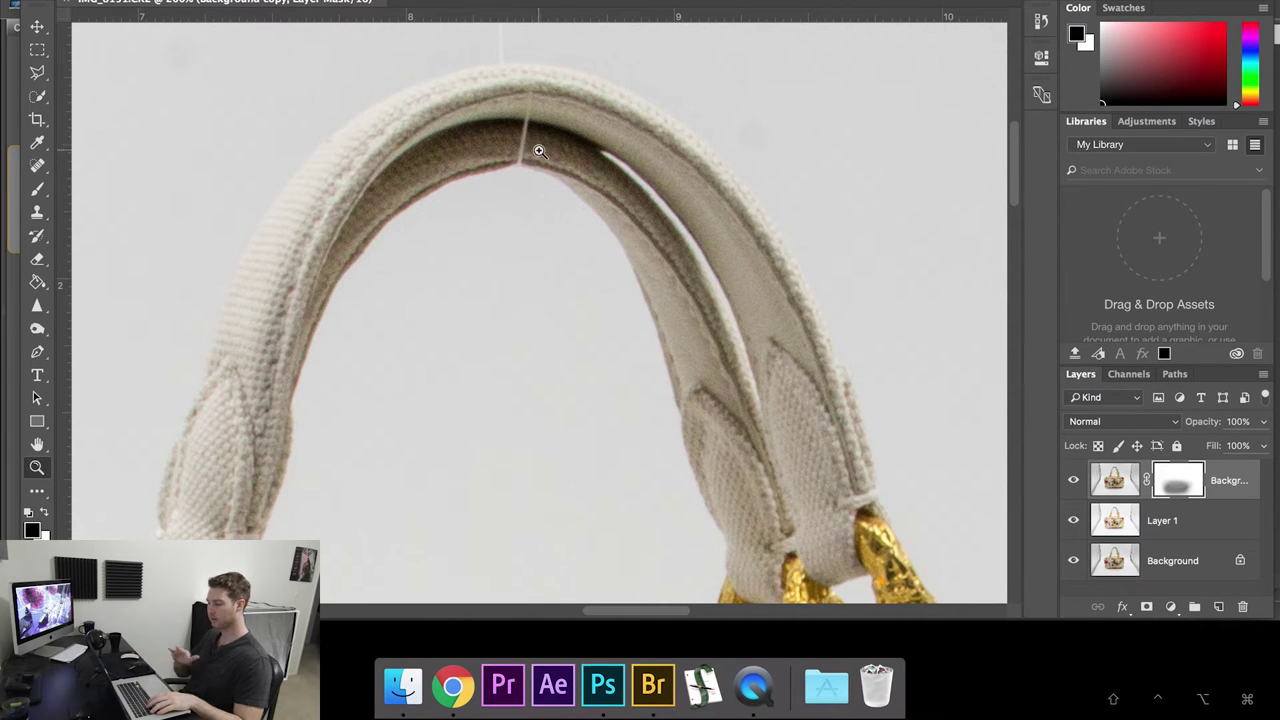
key(b)
drag(549, 207, 227, 226)
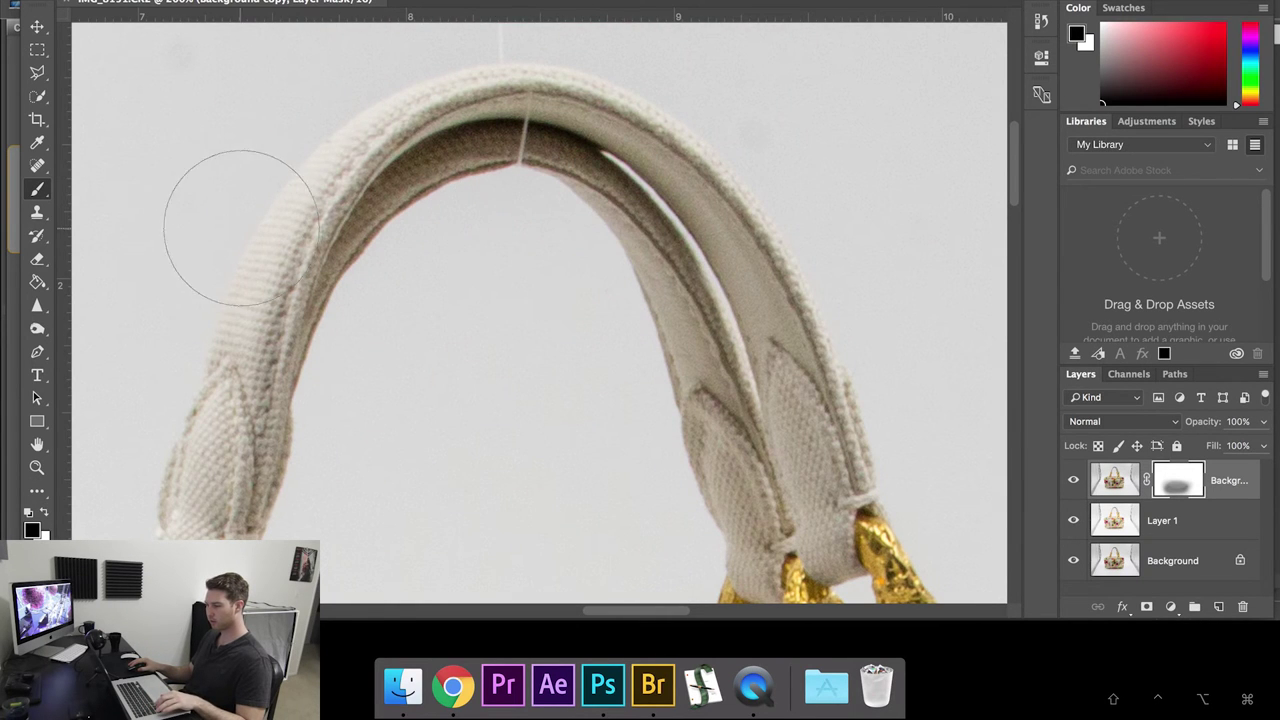
drag(537, 276, 438, 277)
mouse_move(499, 222)
mouse_down()
mouse_move(489, 180)
mouse_move(407, 195)
mouse_up()
drag(338, 238, 318, 222)
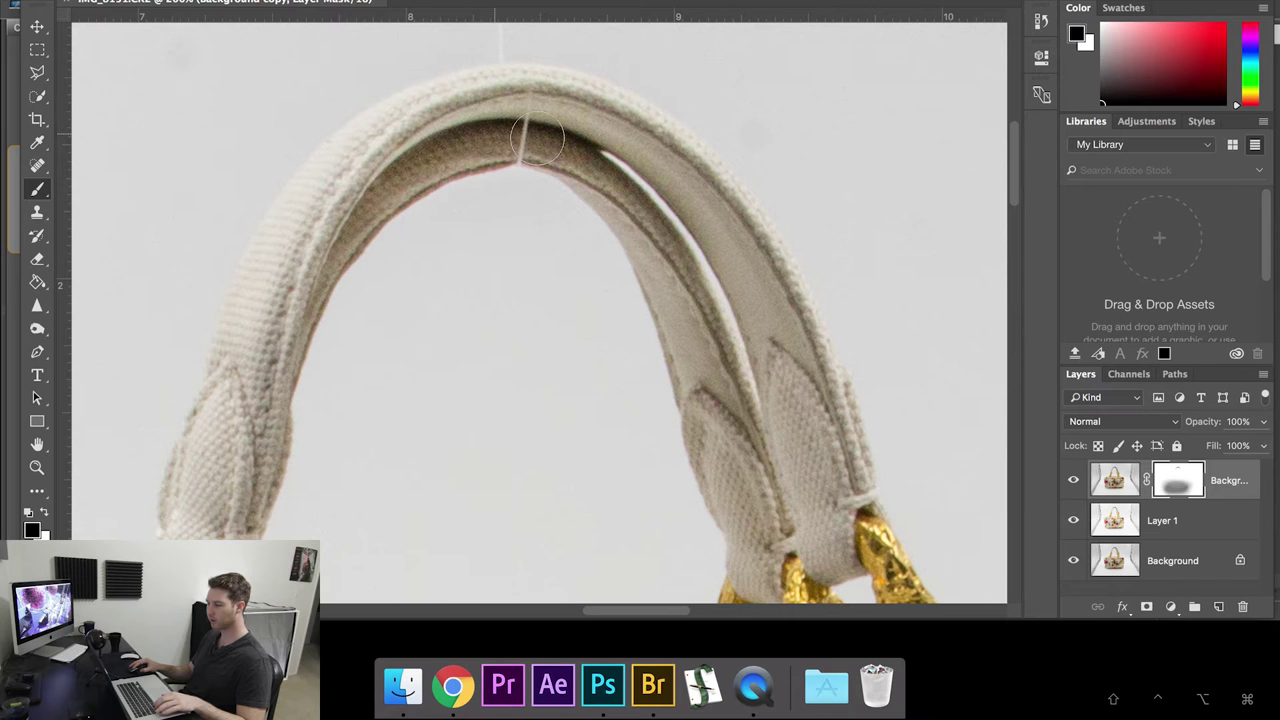
Compare the whole photo with Layer 1 hidden and shown, and merge all visible layers into one
key(z)
alt+click(700, 294)
alt+click(700, 294)
alt+click(768, 353)
click(1074, 519)
click(1074, 519)
click(1075, 518)
click(1076, 517)
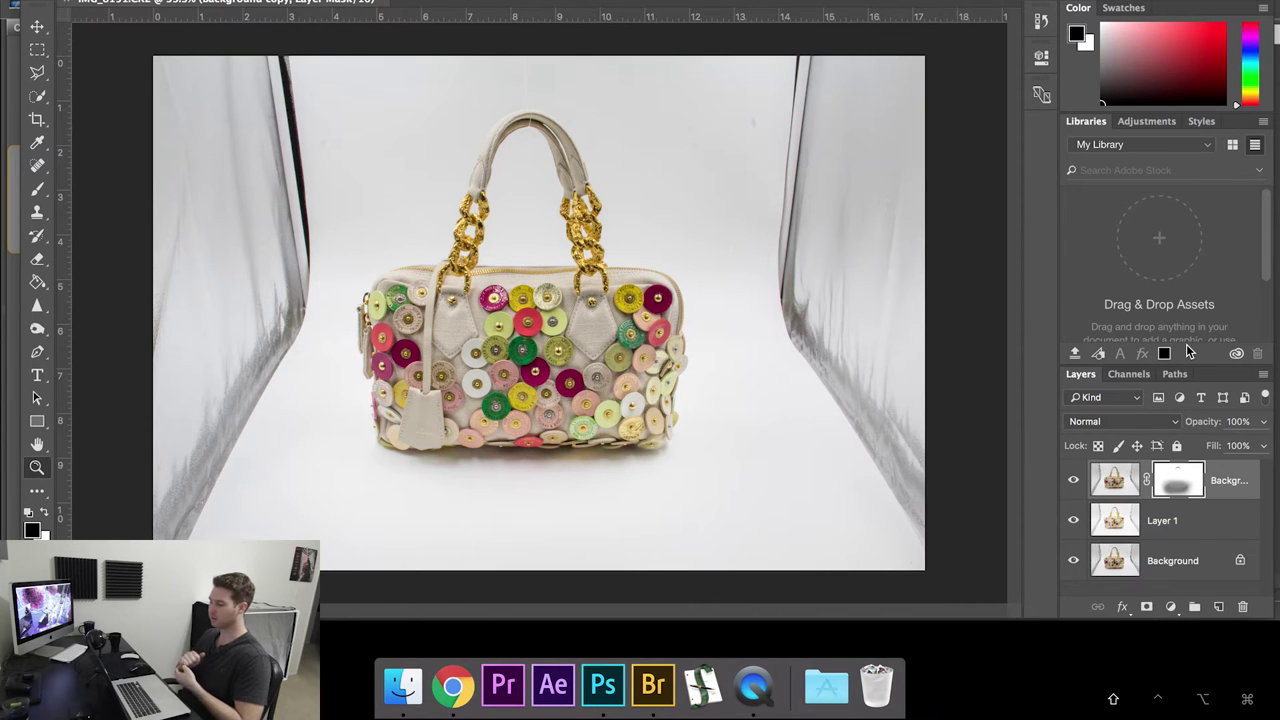
key(shift+super+e)
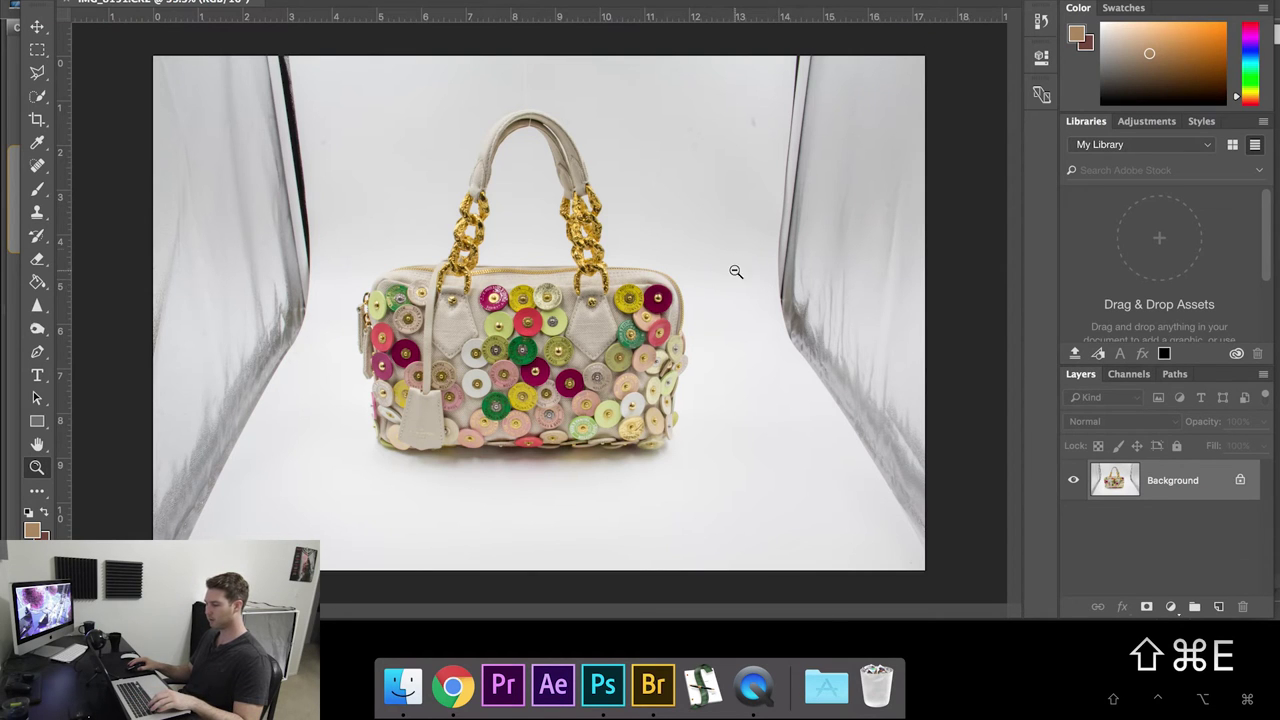
Select the backdrop to the right of the handbag with the Polygonal Lasso, extending past the canvas edges
key(l)
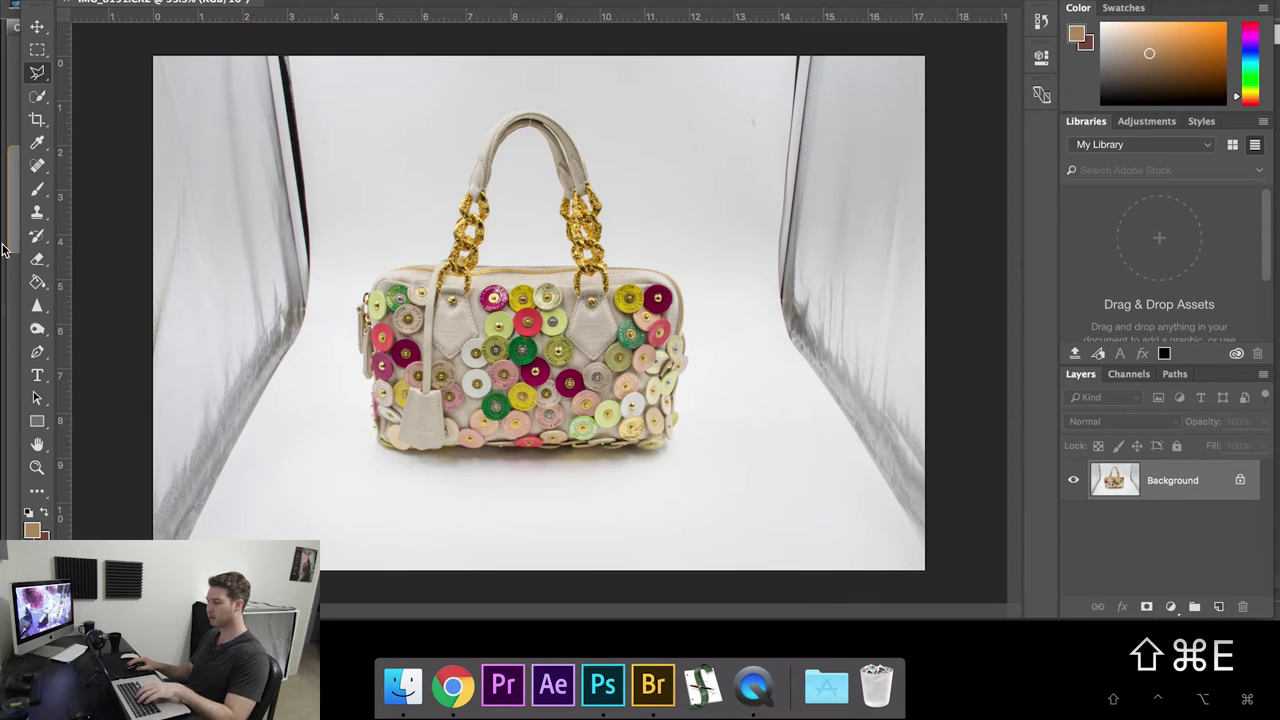
click(784, 578)
click(706, 386)
click(696, 42)
click(1005, 40)
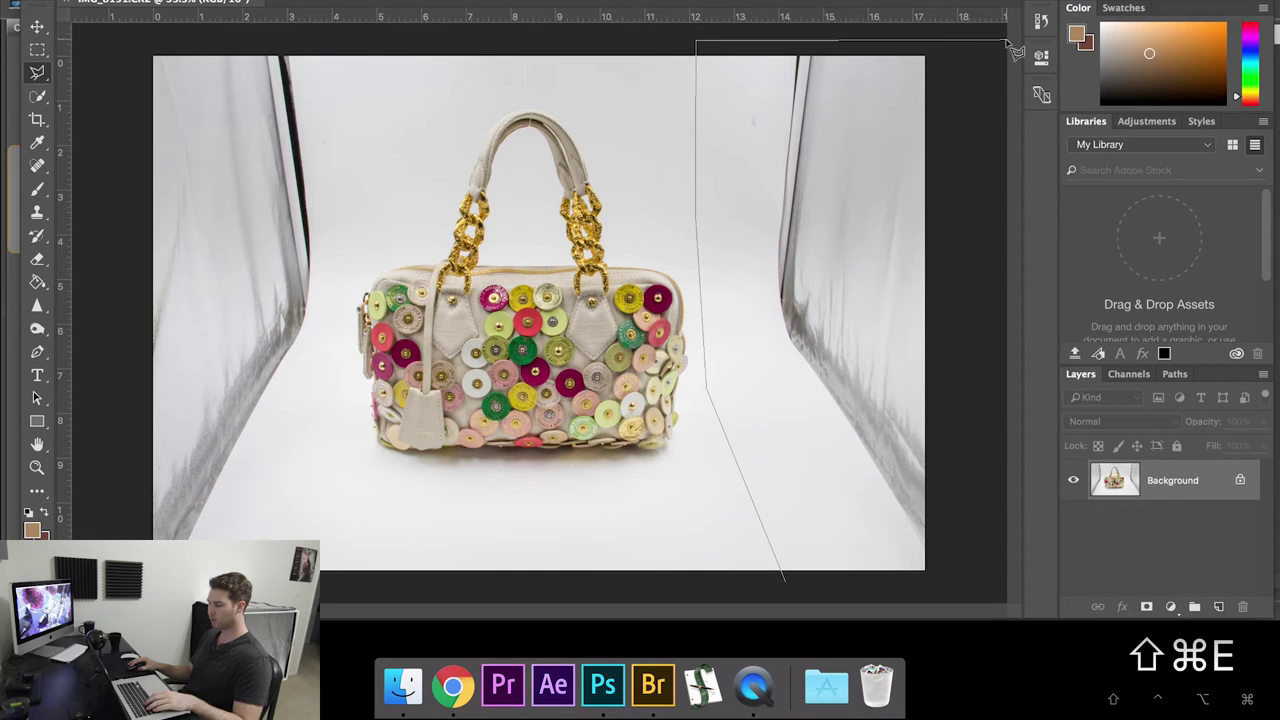
click(958, 590)
click(785, 580)
Add the backdrop to the left of the handbag to the selection, outlining it past the canvas edges
click(216, 568)
click(345, 417)
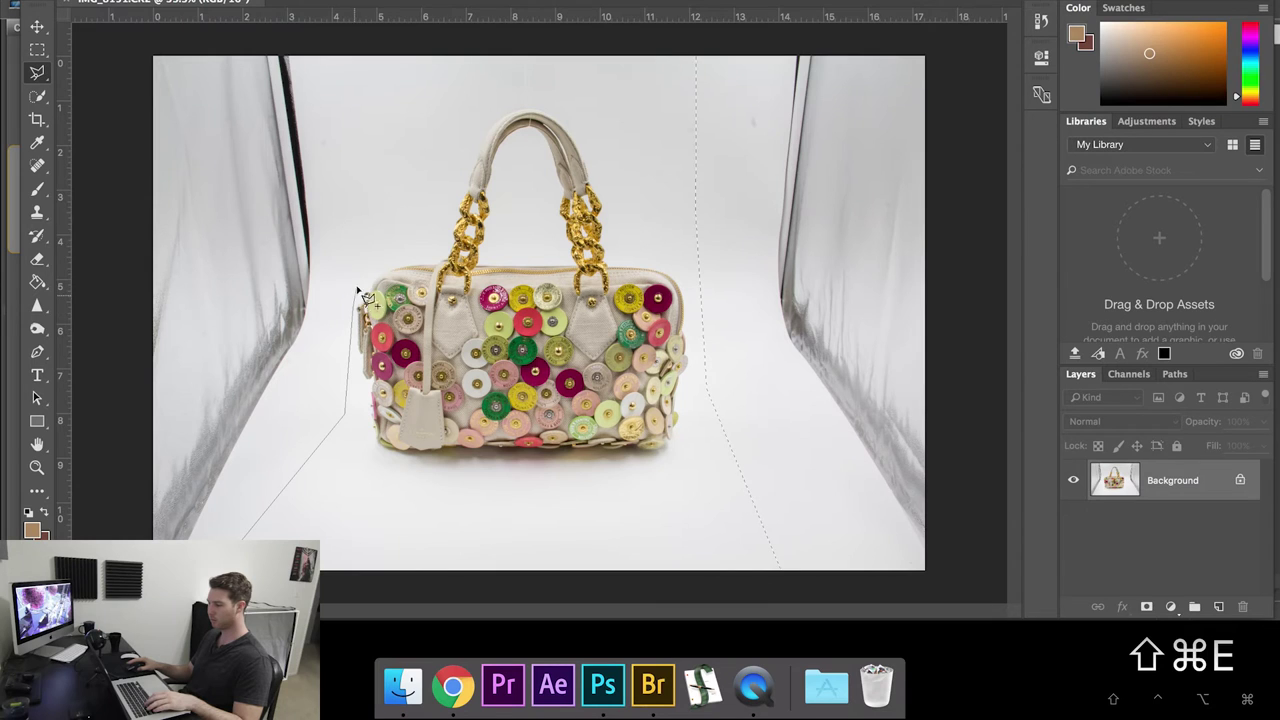
click(358, 302)
click(378, 195)
click(371, 24)
click(258, 22)
click(112, 38)
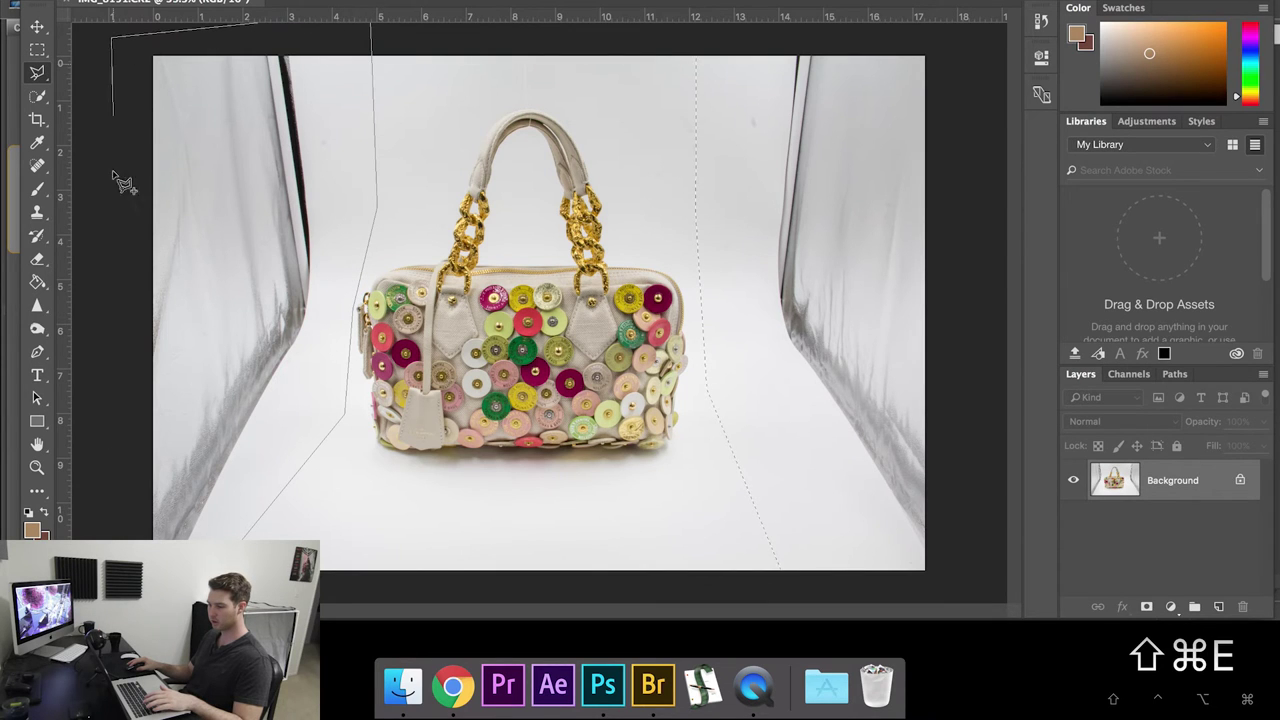
click(110, 560)
click(216, 568)
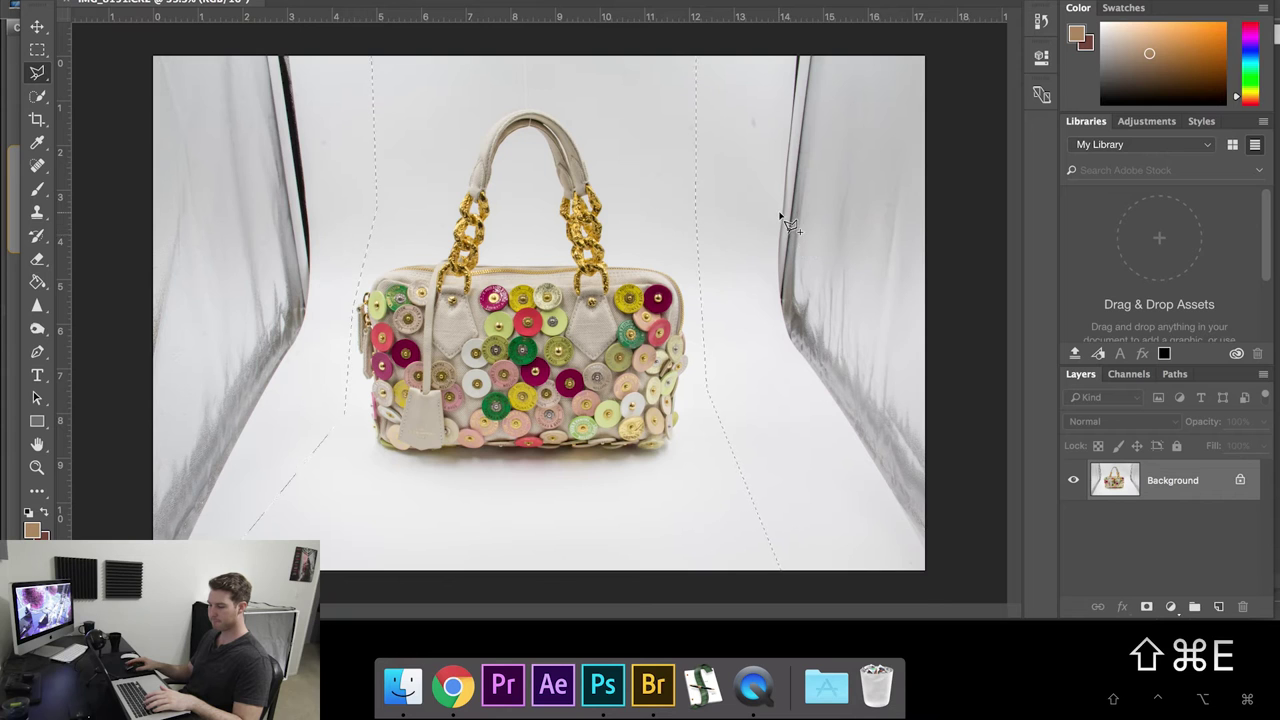
Paint the selected backdrop to the right of the handbag with near-white sampled from it, using a large soft brush at 17% opacity
key(b)
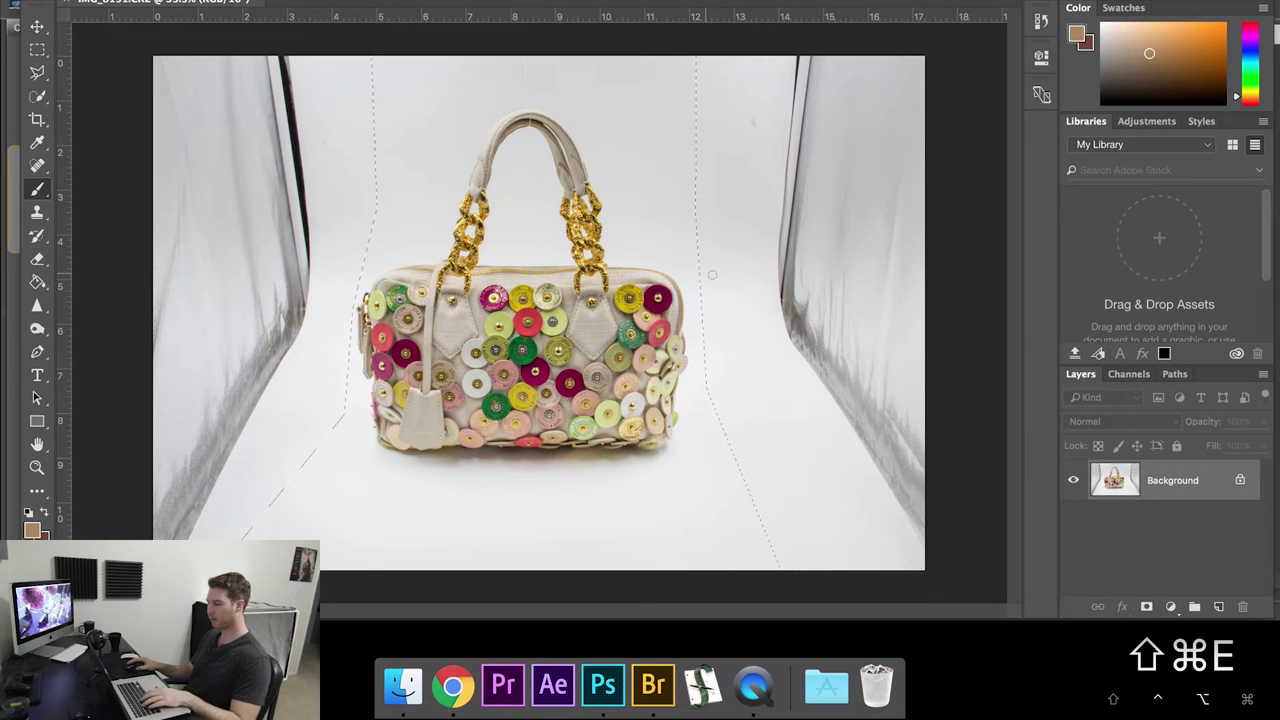
mouse_move(694, 268)
mouse_down()
mouse_move(895, 250)
mouse_move(829, 260)
mouse_up()
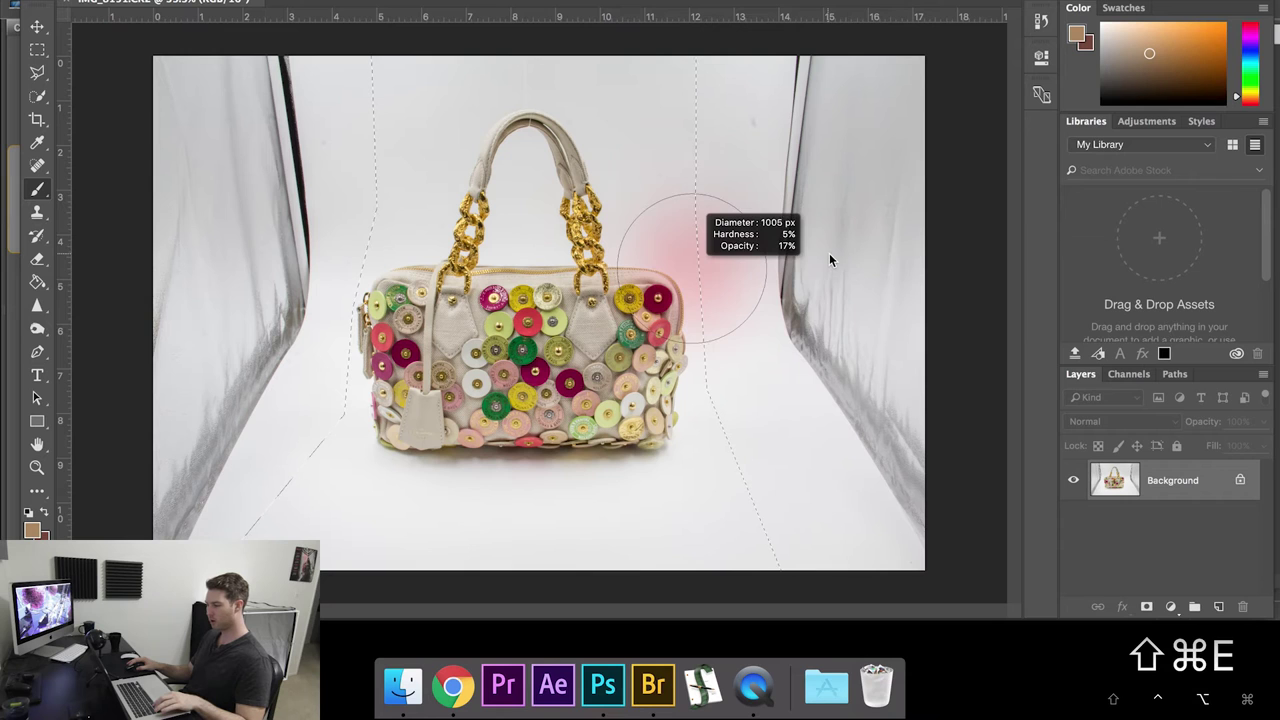
alt+click(750, 324)
mouse_move(814, 114)
mouse_down()
mouse_move(799, 123)
mouse_move(863, 380)
mouse_move(909, 371)
mouse_move(891, 150)
mouse_up()
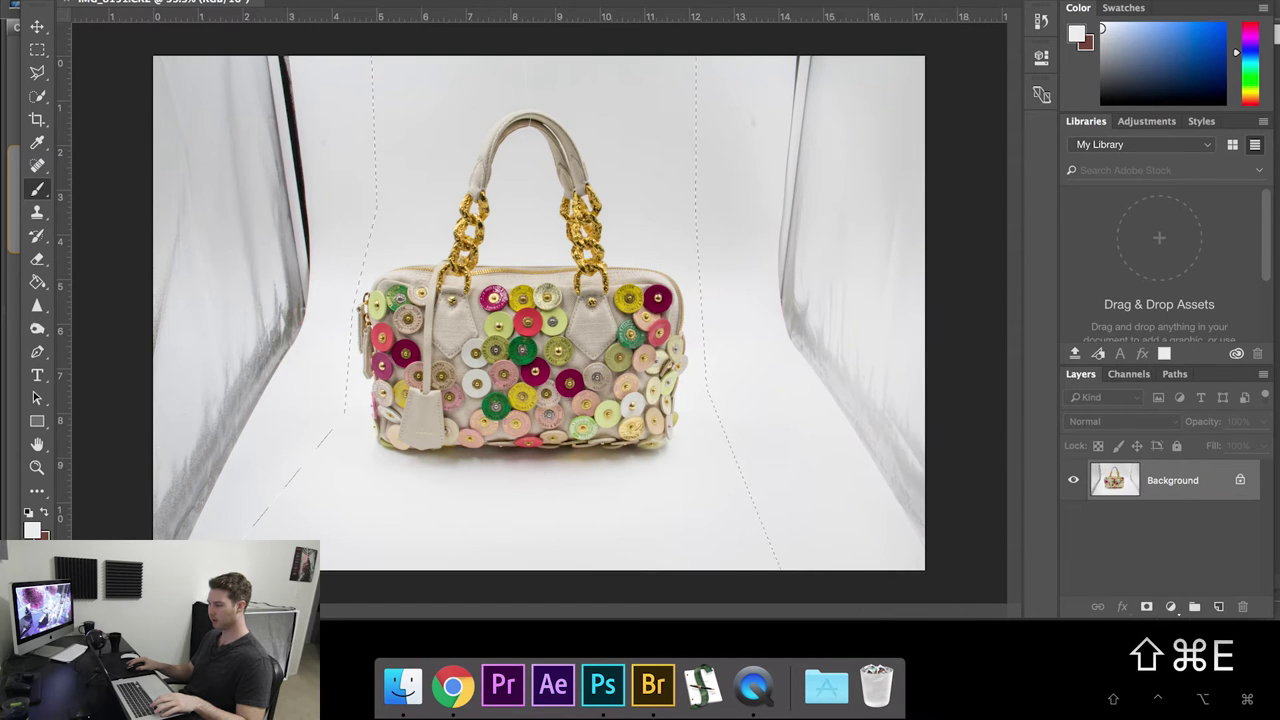
mouse_move(823, 137)
mouse_down()
mouse_move(829, 394)
mouse_move(811, 137)
mouse_move(814, 259)
mouse_move(800, 157)
mouse_move(957, 514)
mouse_up()
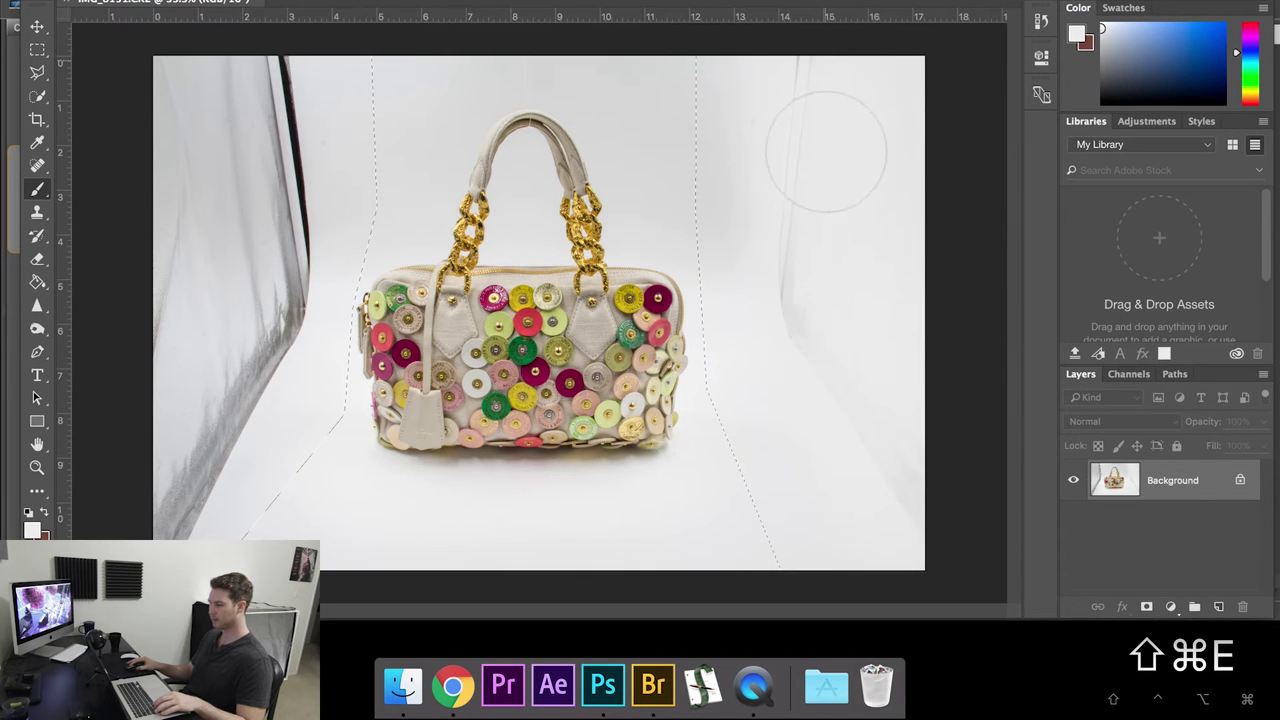
mouse_move(816, 420)
mouse_down()
mouse_move(809, 86)
mouse_move(849, 331)
mouse_move(829, 100)
mouse_move(840, 217)
mouse_move(899, 171)
mouse_up()
alt+click(723, 134)
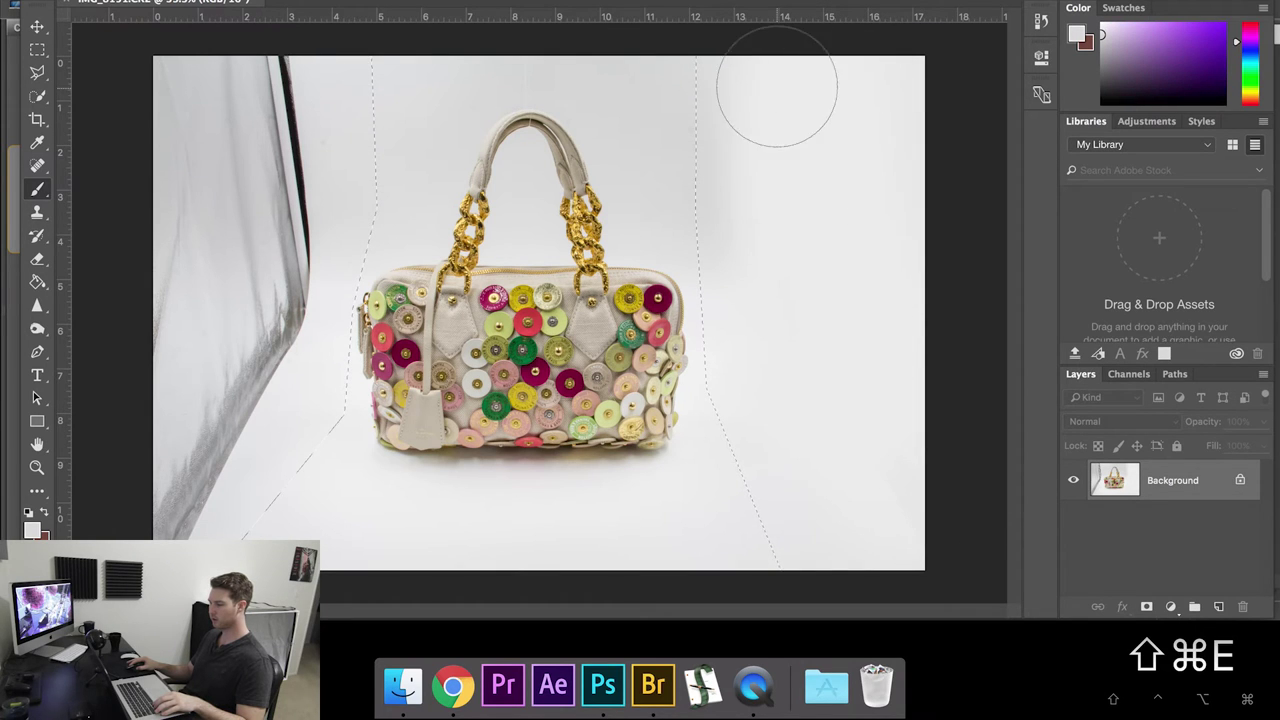
Paint over the dark edge and streaks in the backdrop left of the handbag with sampled near-white tones, and clear the selection
alt+click(286, 376)
mouse_move(140, 545)
mouse_down()
mouse_move(190, 267)
mouse_move(177, 105)
mouse_move(171, 460)
mouse_move(212, 332)
mouse_move(158, 473)
mouse_move(229, 305)
mouse_move(170, 473)
mouse_move(192, 430)
mouse_move(243, 250)
mouse_move(225, 82)
mouse_move(246, 108)
mouse_up()
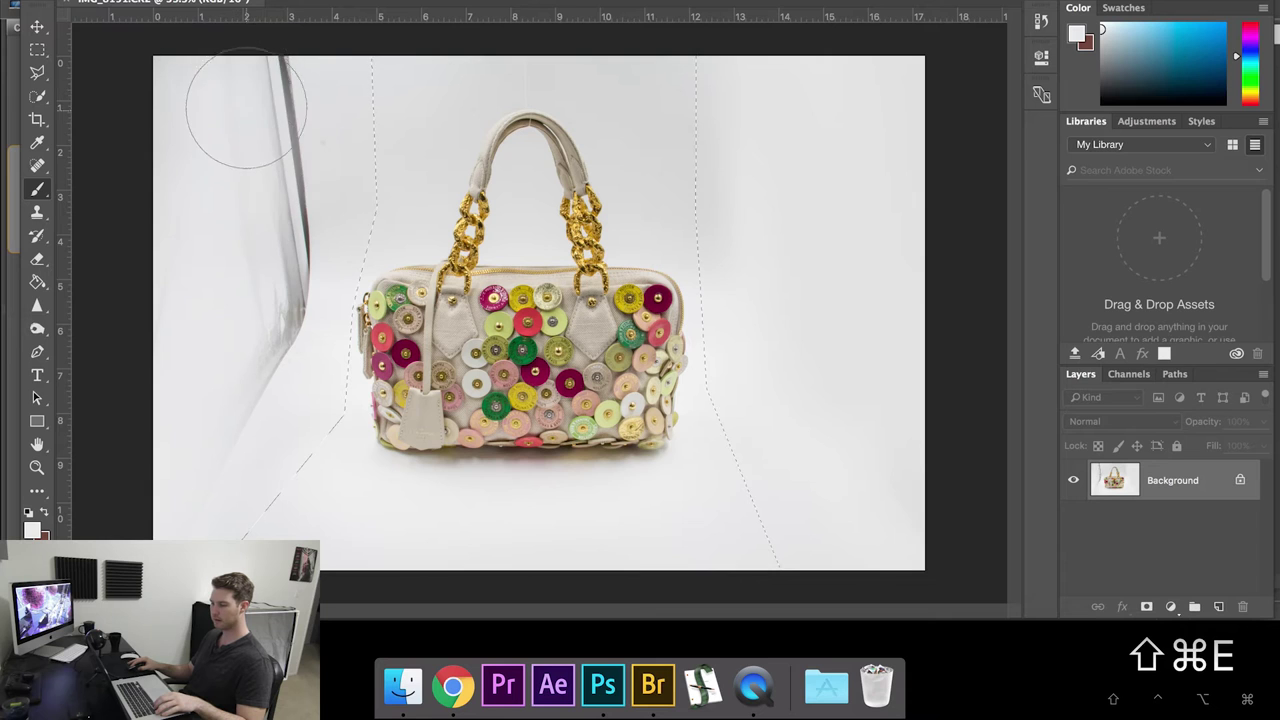
drag(243, 157, 221, 159)
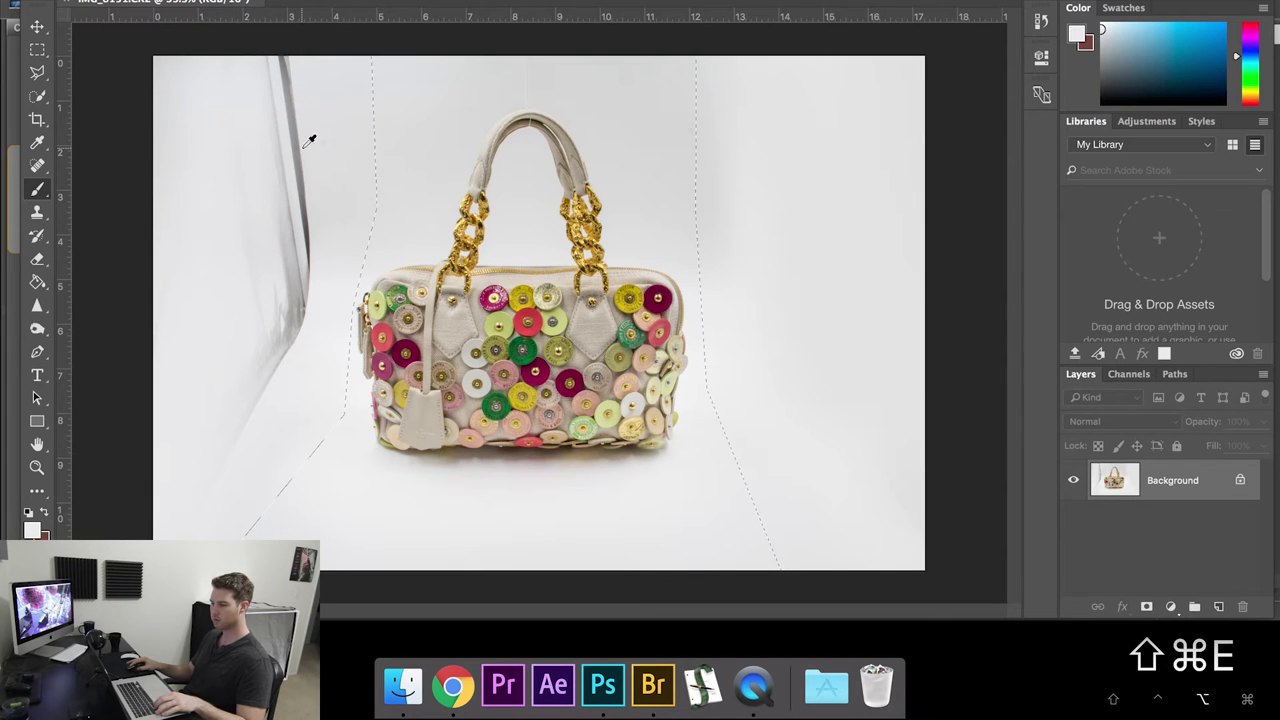
alt+click(310, 140)
mouse_move(300, 100)
mouse_down()
mouse_move(268, 60)
mouse_move(262, 162)
mouse_move(261, 106)
mouse_move(243, 74)
mouse_move(150, 83)
mouse_up()
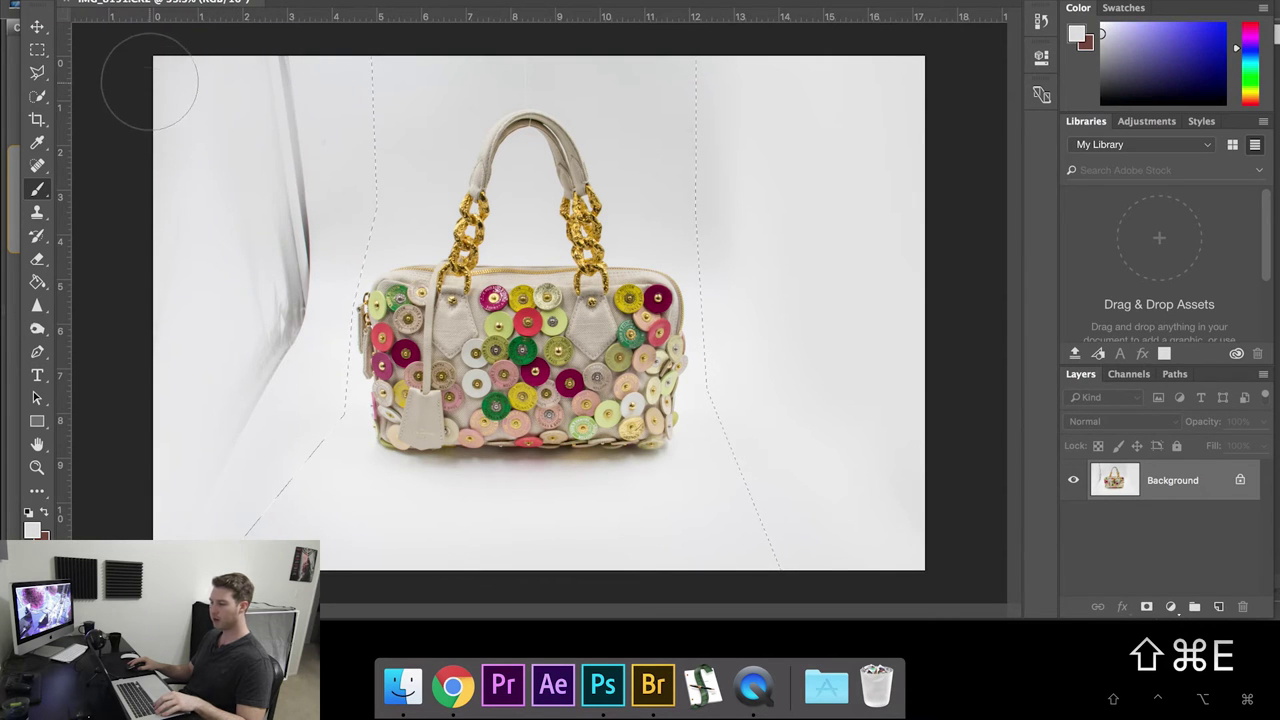
alt+click(275, 410)
mouse_move(286, 214)
mouse_down()
mouse_move(262, 378)
mouse_move(280, 235)
mouse_move(275, 100)
mouse_move(285, 252)
mouse_move(251, 81)
mouse_move(270, 380)
mouse_move(263, 137)
mouse_move(269, 157)
mouse_move(275, 104)
mouse_move(140, 65)
mouse_move(203, 328)
mouse_up()
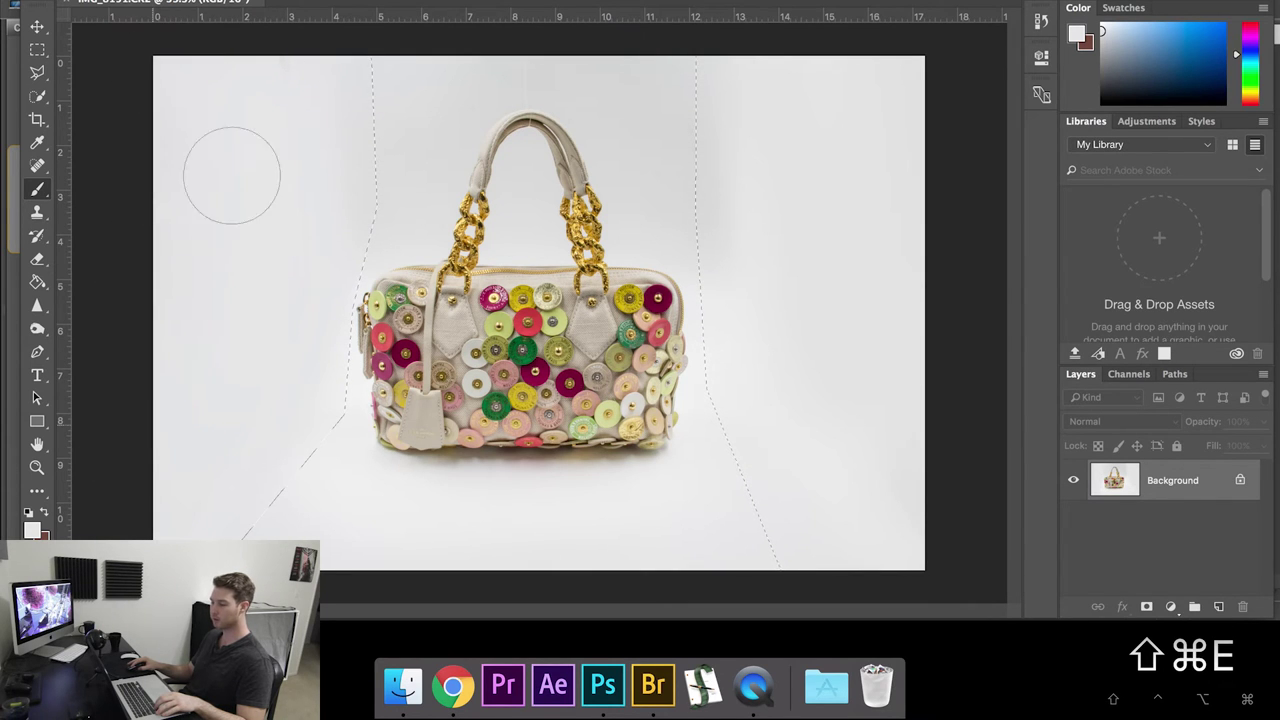
key(super+d)
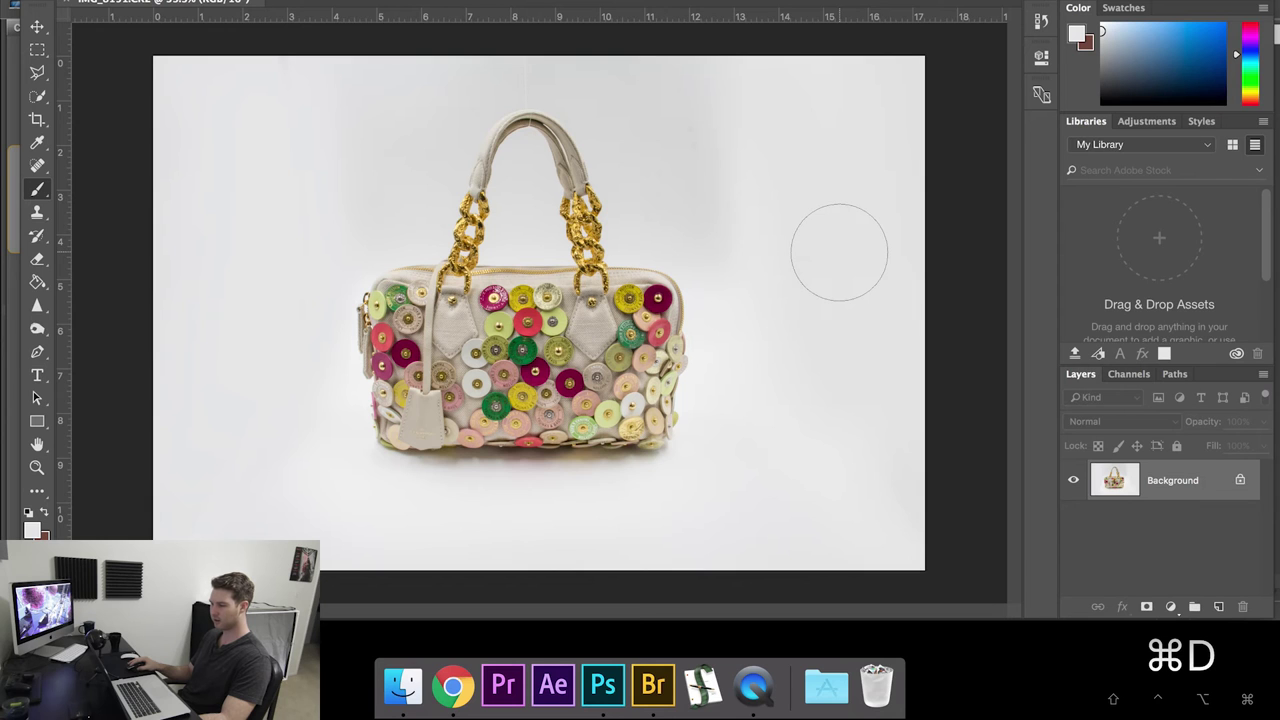
Start a Polygonal Lasso outline at the handbag's lower left corner, tracing up its left side and along its top to the chain
key(z)
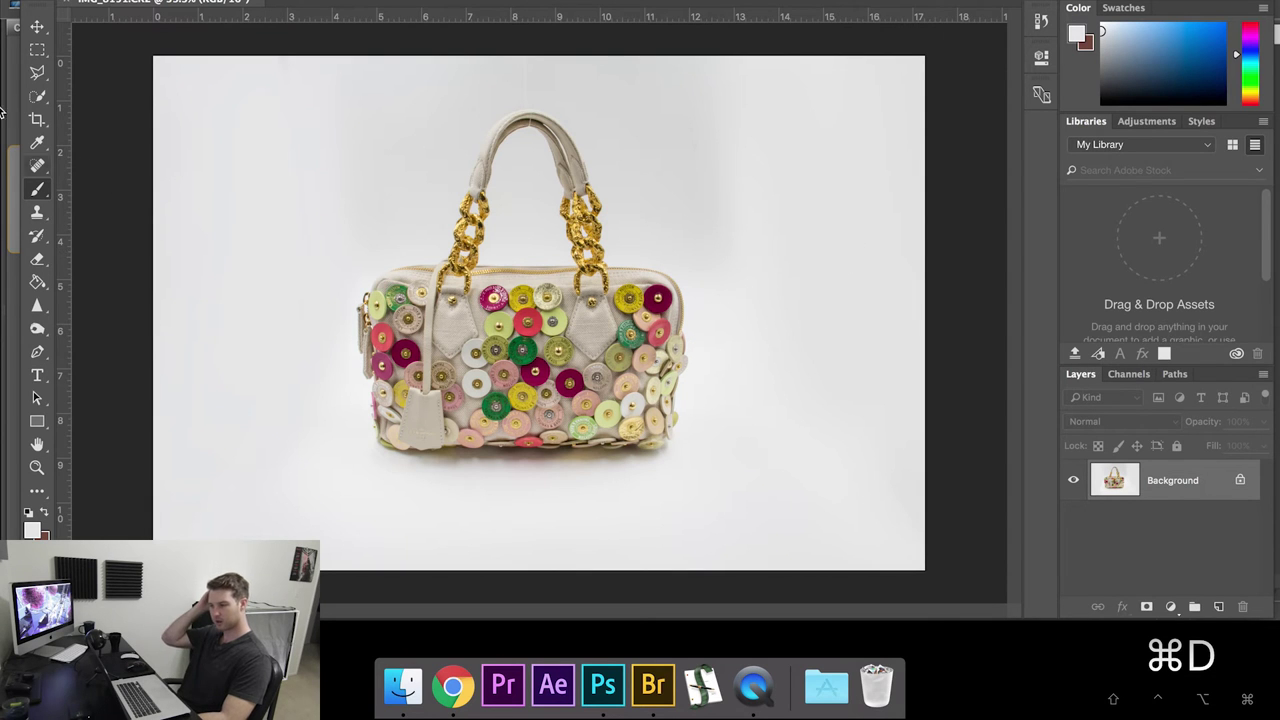
click(365, 291)
key(l)
scroll(390, 495, down, 3)
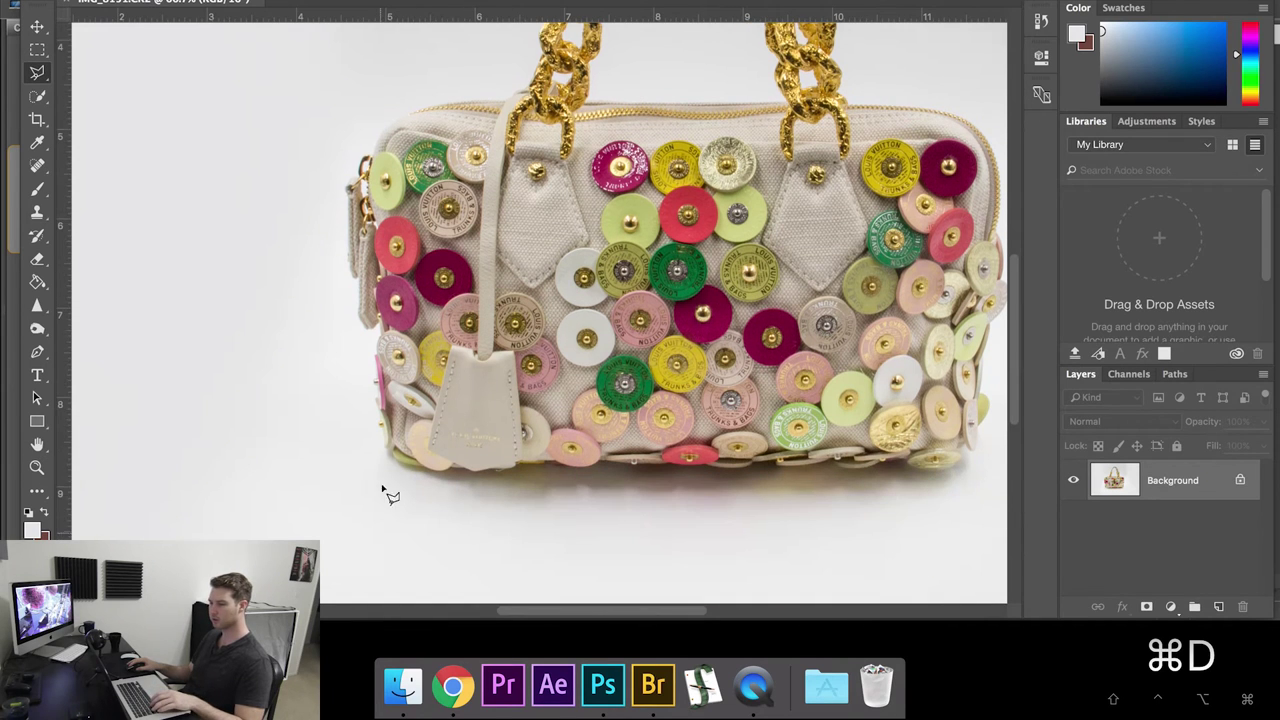
drag(395, 465, 385, 350)
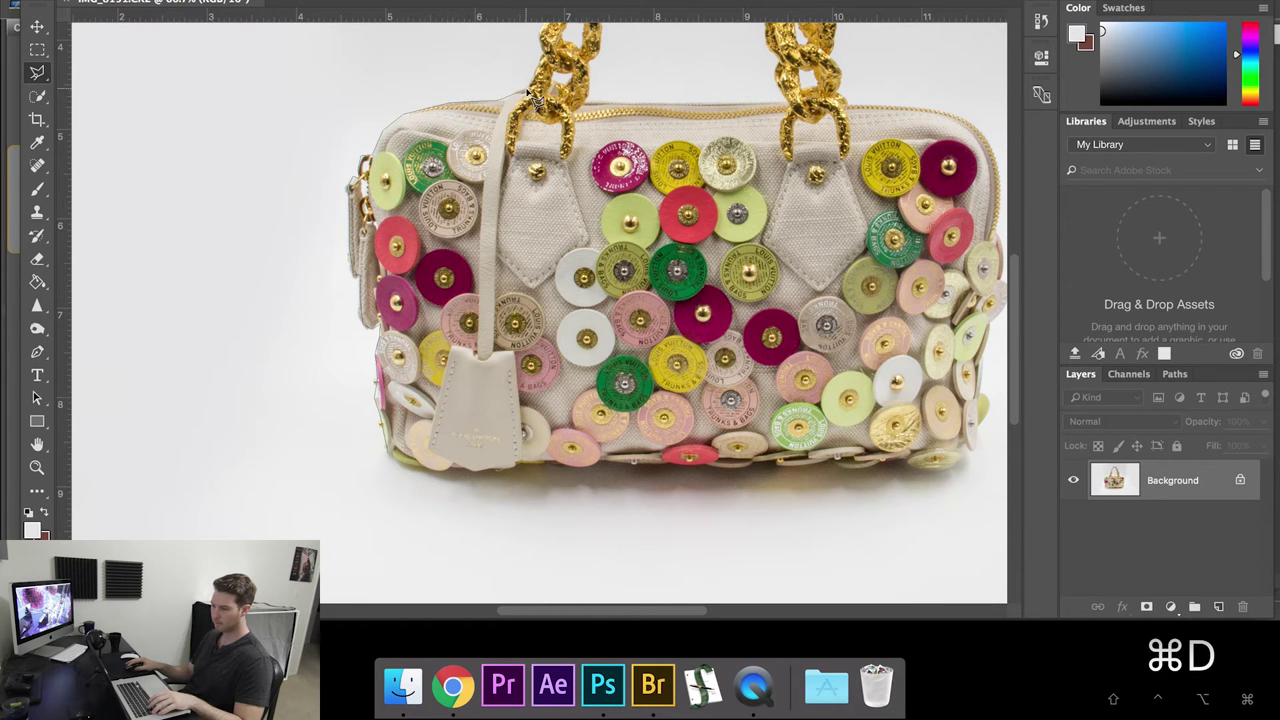
Continue the lasso outline up the left chain, around the handle and down the right chain to the bag's upper right corner
scroll(543, 30, up, 2)
scroll(564, 227, up, 5)
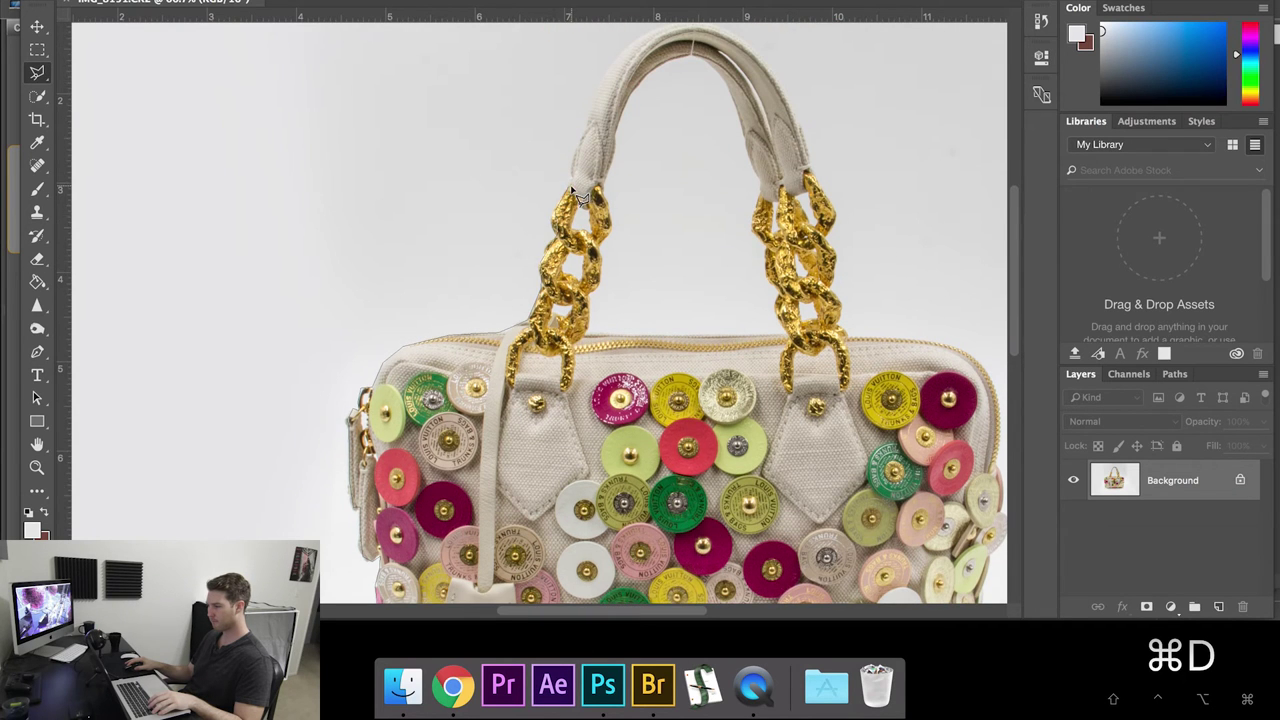
mouse_move(590, 144)
mouse_down()
mouse_move(637, 26)
mouse_move(637, 38)
mouse_move(662, 31)
mouse_move(676, 130)
mouse_up()
scroll(672, 38, up, 3)
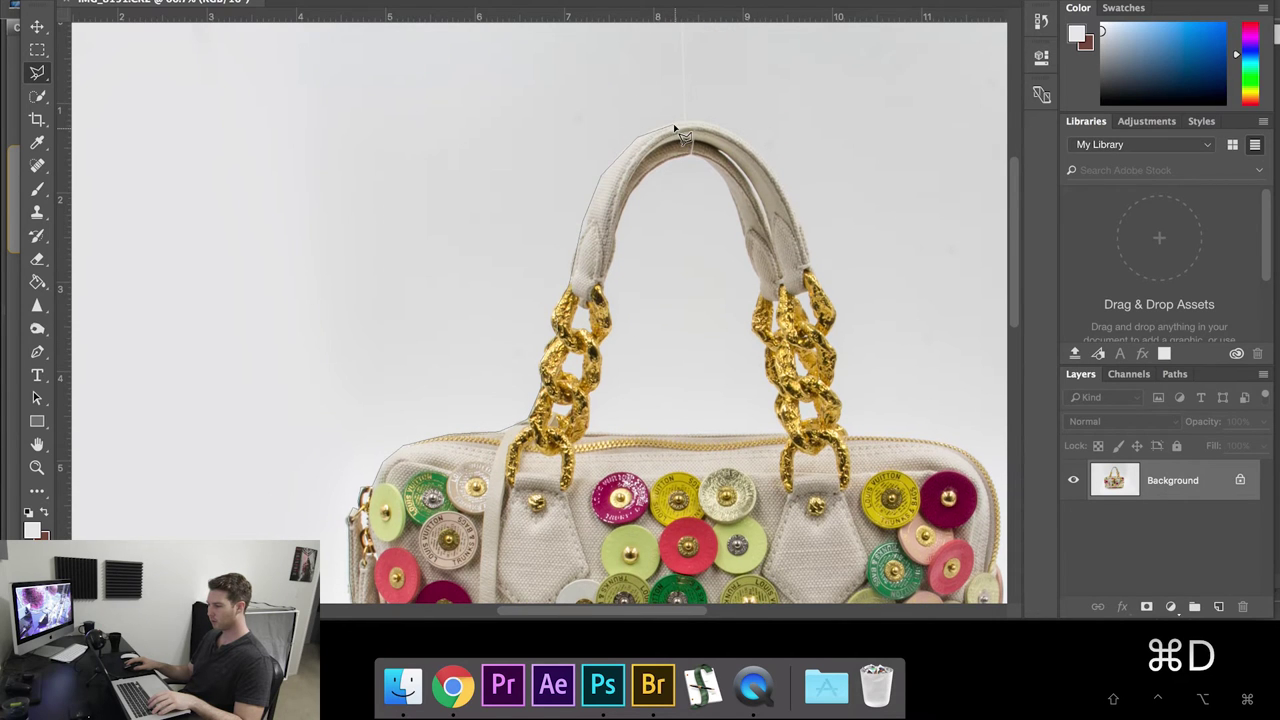
drag(769, 164, 790, 206)
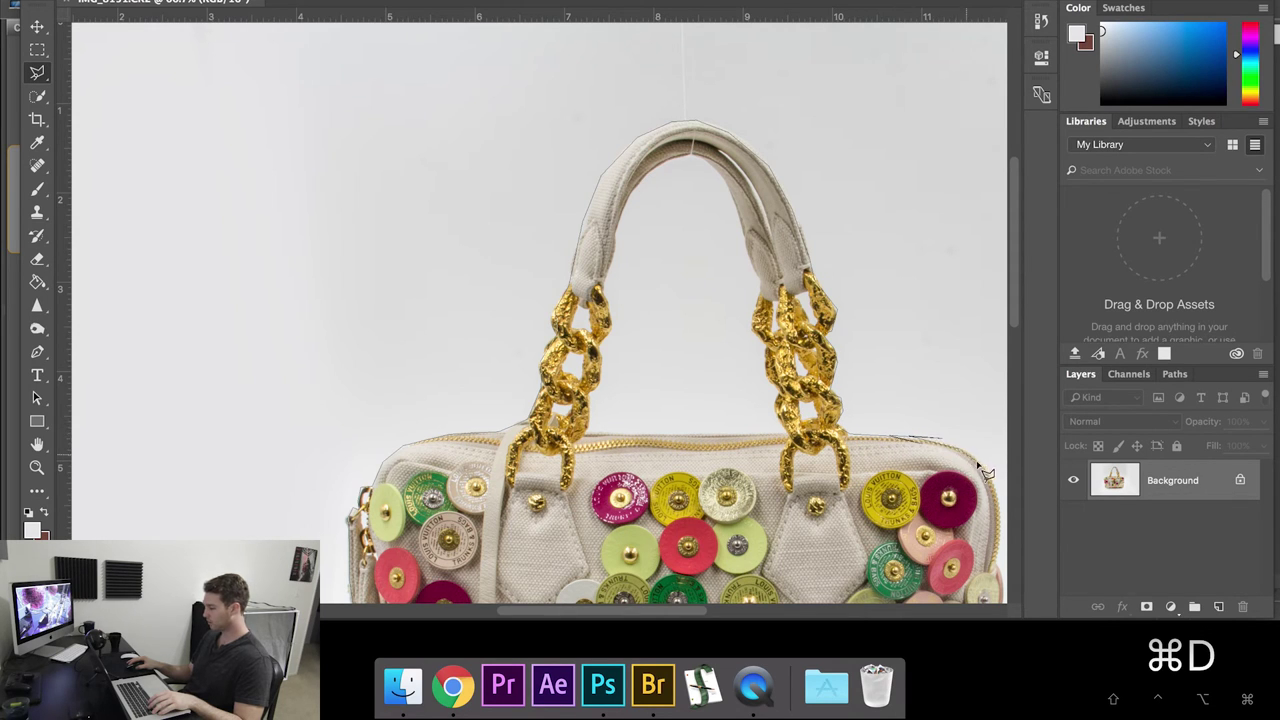
Trace the handbag's right side and bottom edge with the lasso and close the outline into a selection
drag(1000, 497, 787, 385)
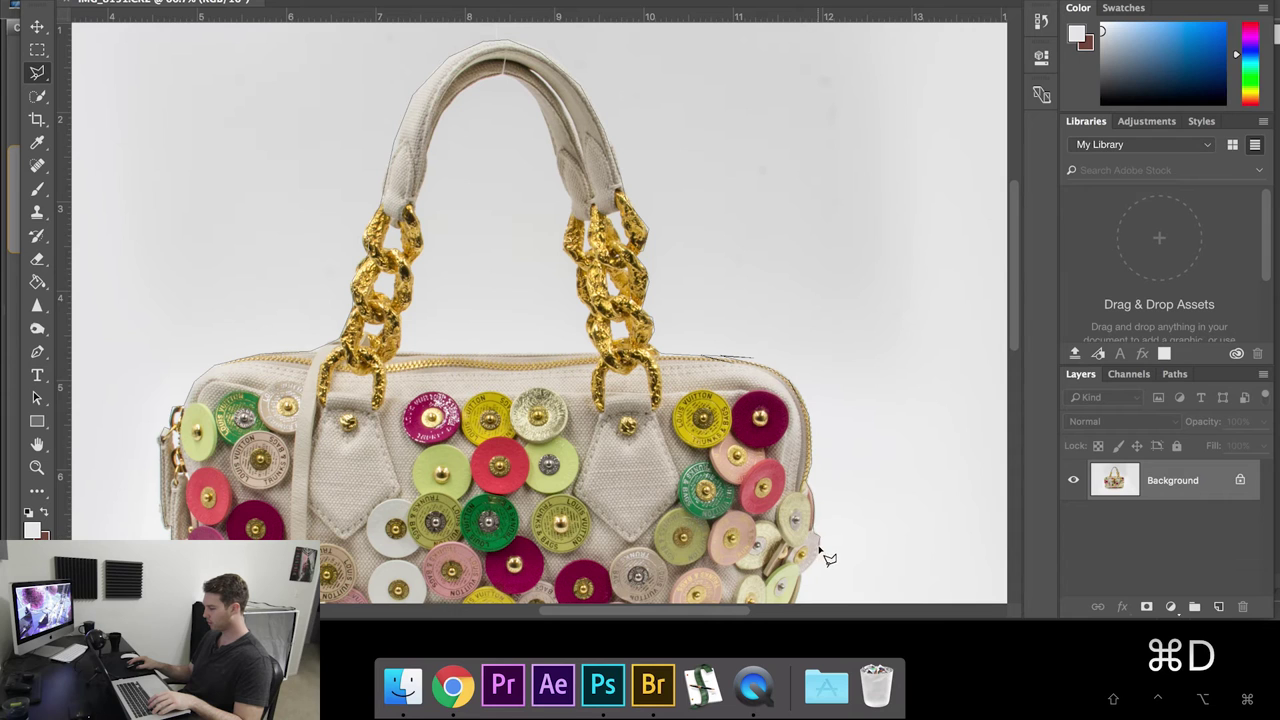
scroll(812, 588, down, 5)
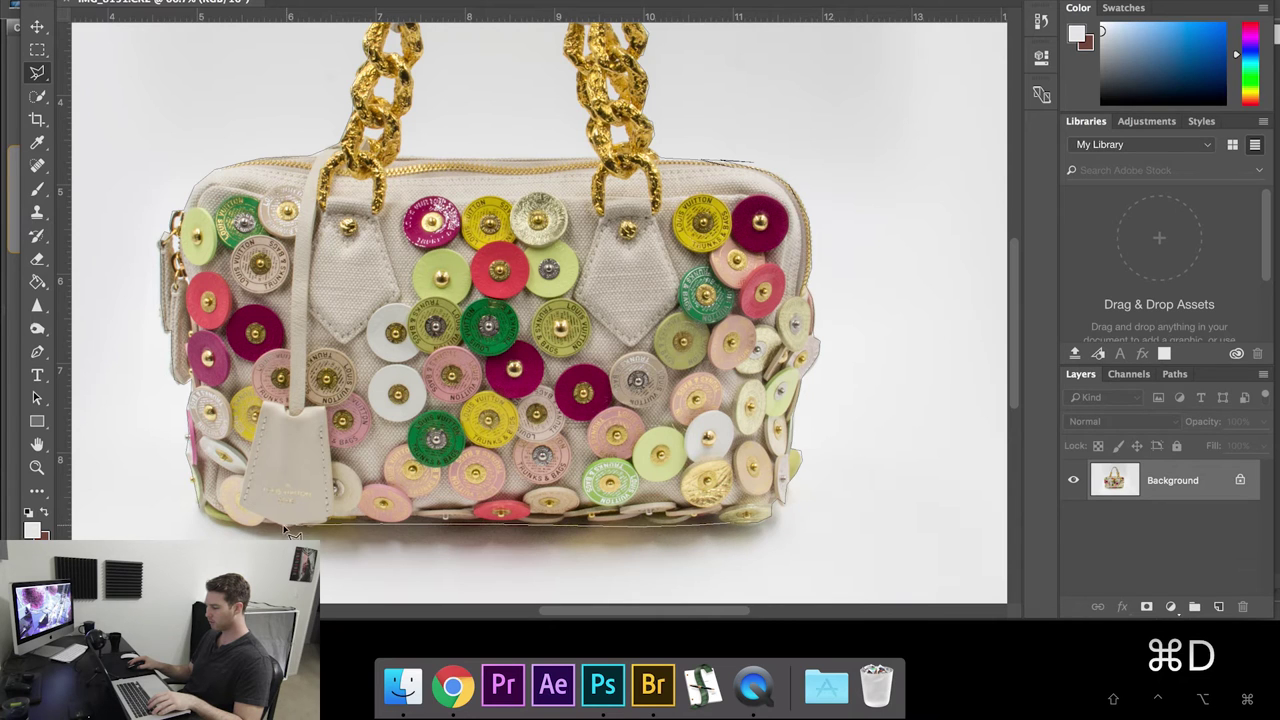
click(200, 514)
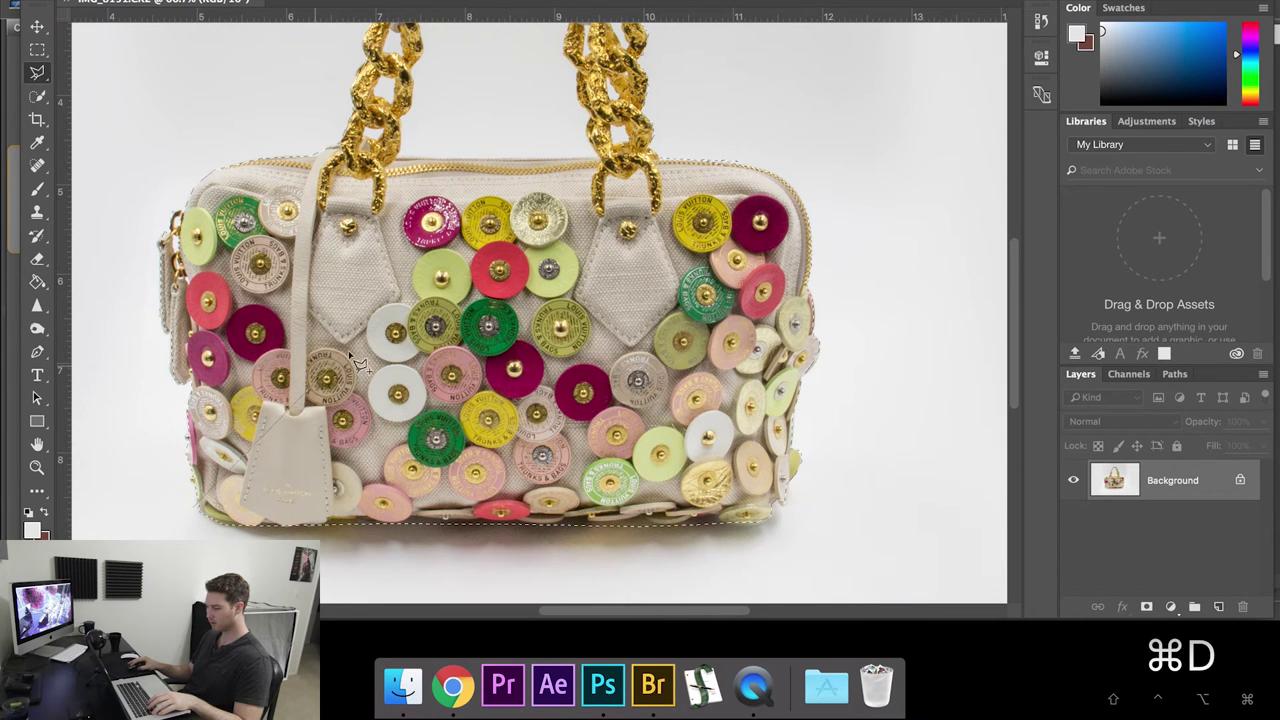
Correct the selection along the handbag's top edge near the upper right corner with the Polygonal Lasso
key(z)
click(764, 205)
click(764, 205)
alt+click(724, 208)
key(l)
mouse_move(660, 160)
mouse_down()
mouse_move(645, 131)
mouse_move(826, 160)
mouse_up()
Save the handbag selection as a new channel named "bag"
key(z)
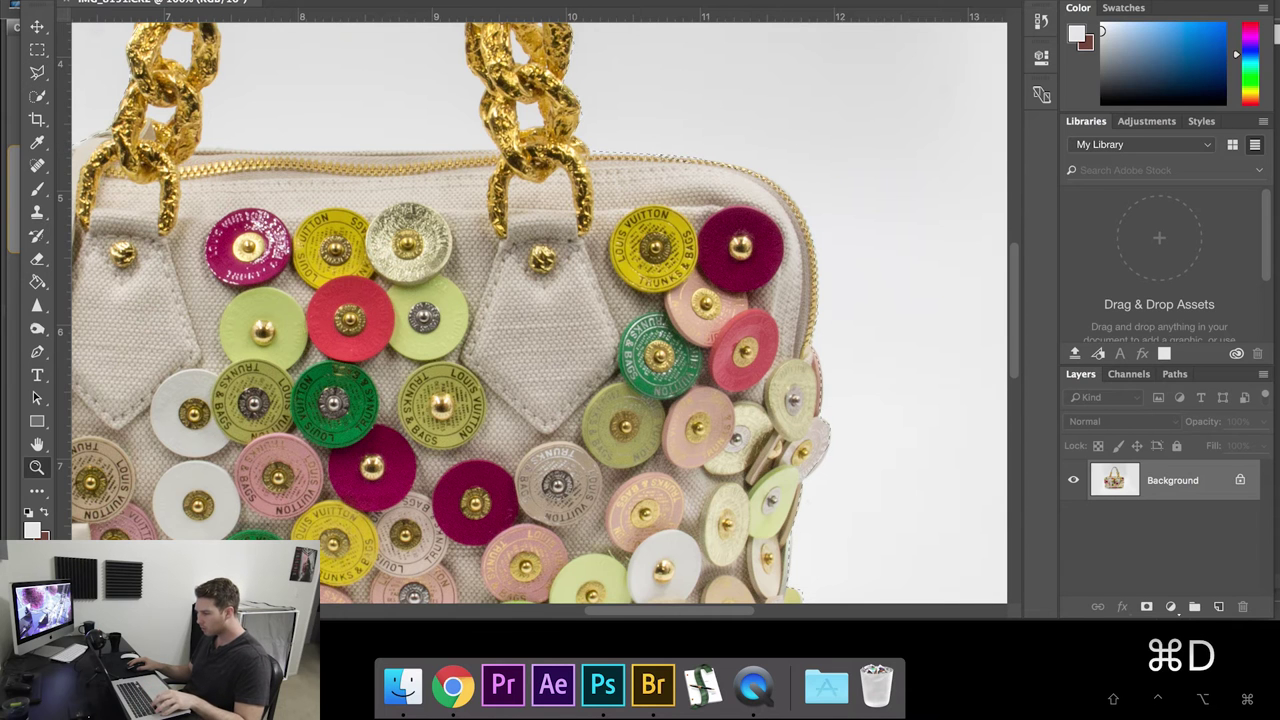
alt+click(565, 299)
alt+click(565, 299)
click(395, 2)
click(467, 309)
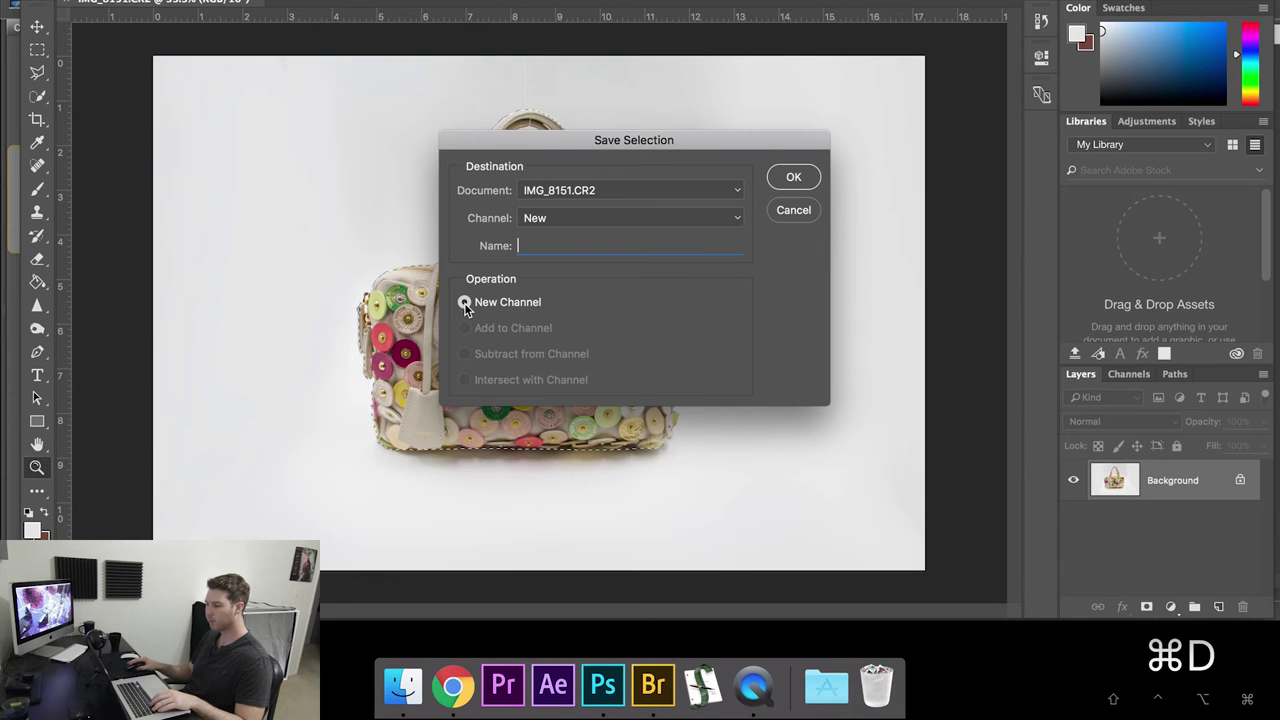
text(bag)
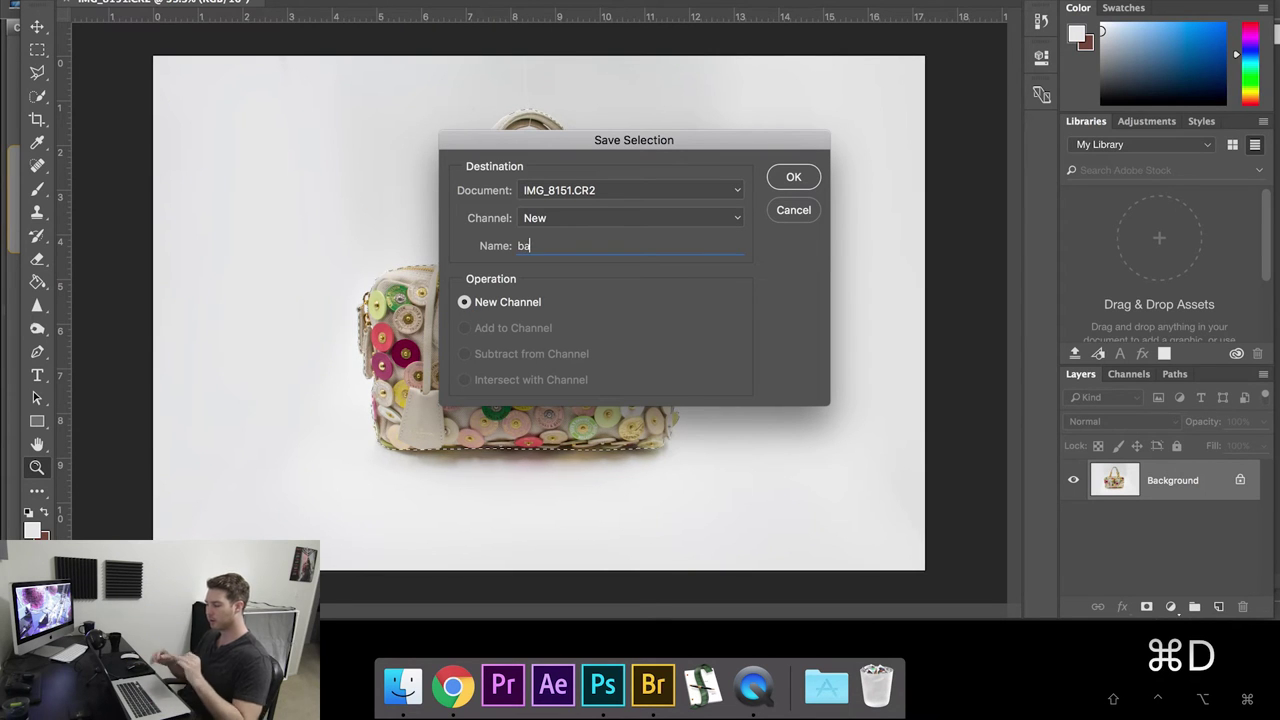
key(Return)
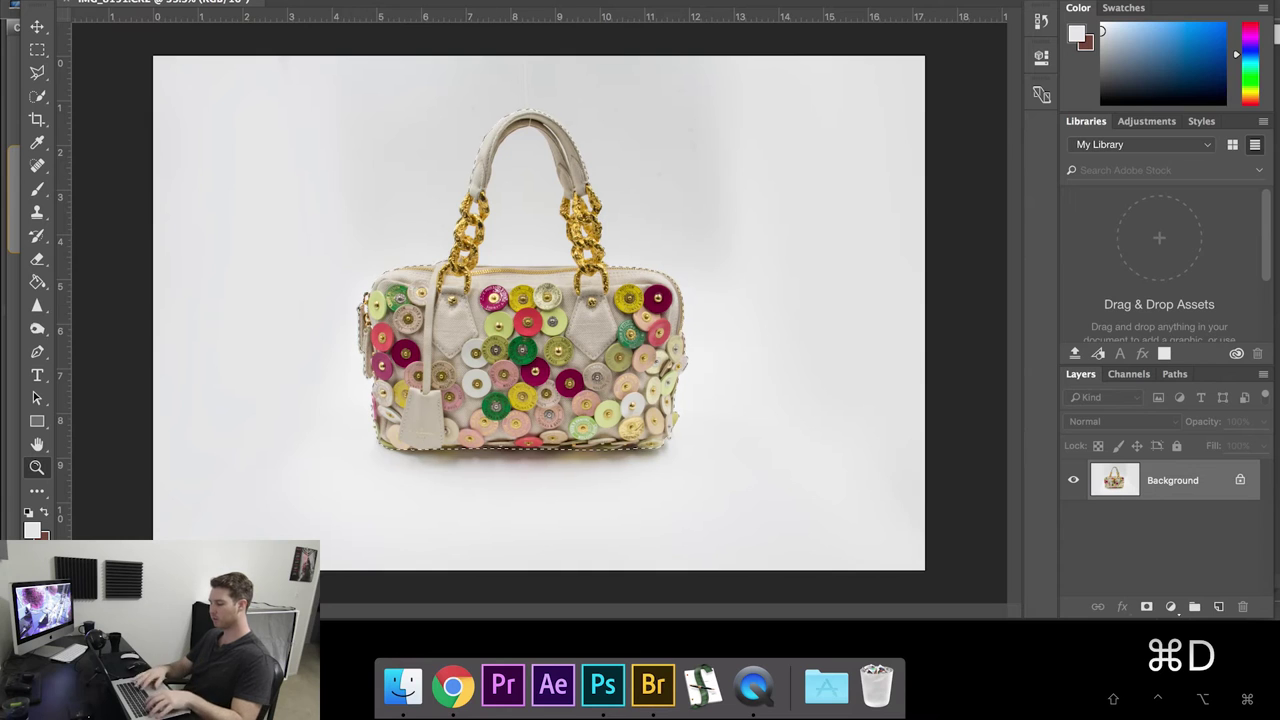
click(395, 2)
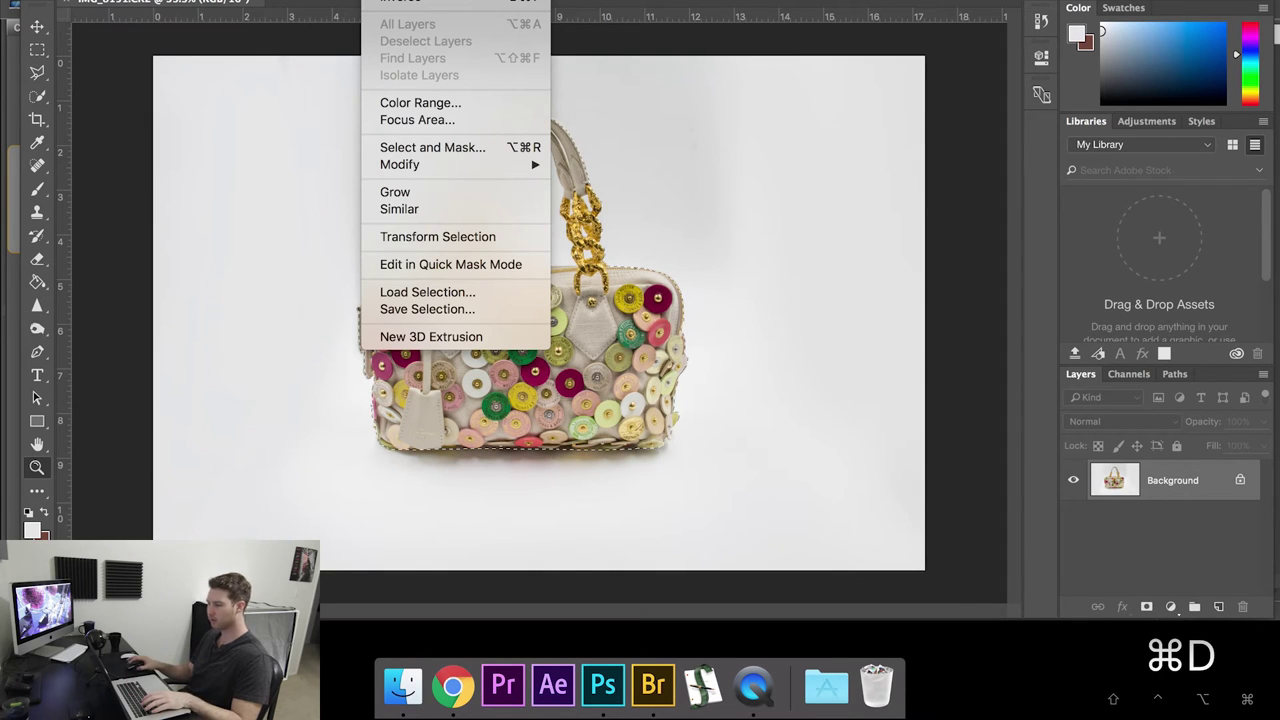
click(420, 308)
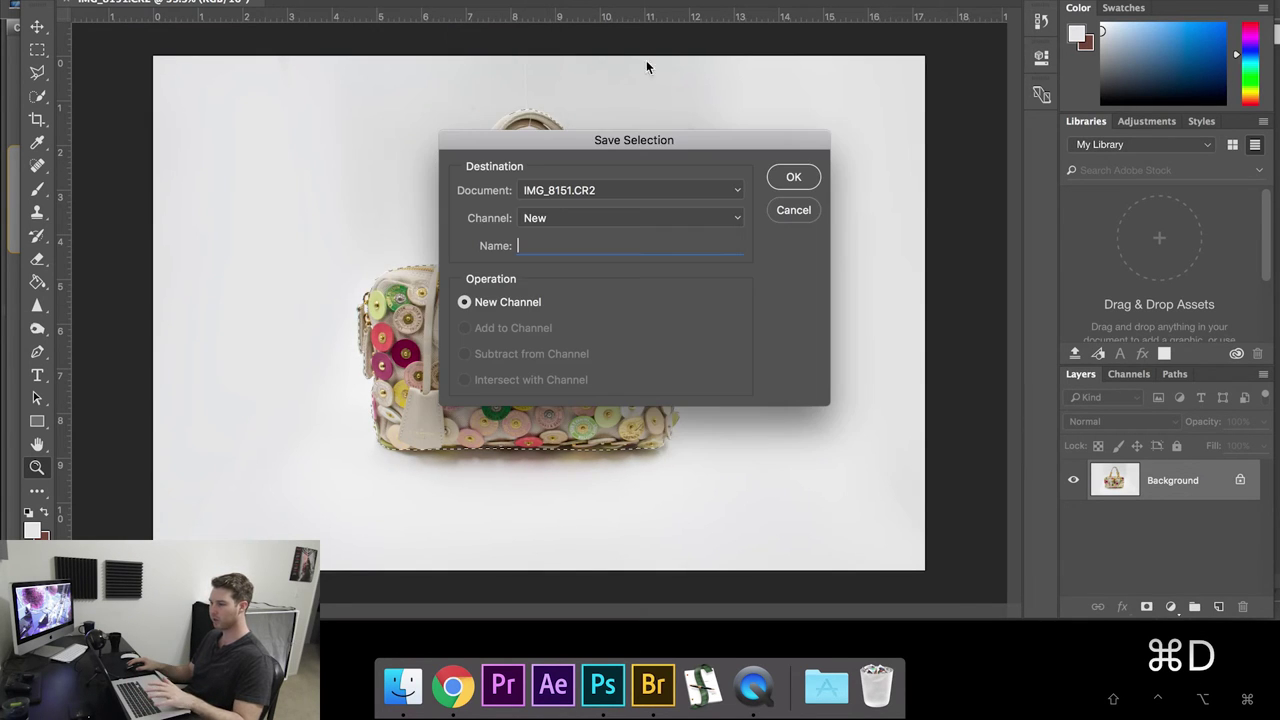
click(779, 209)
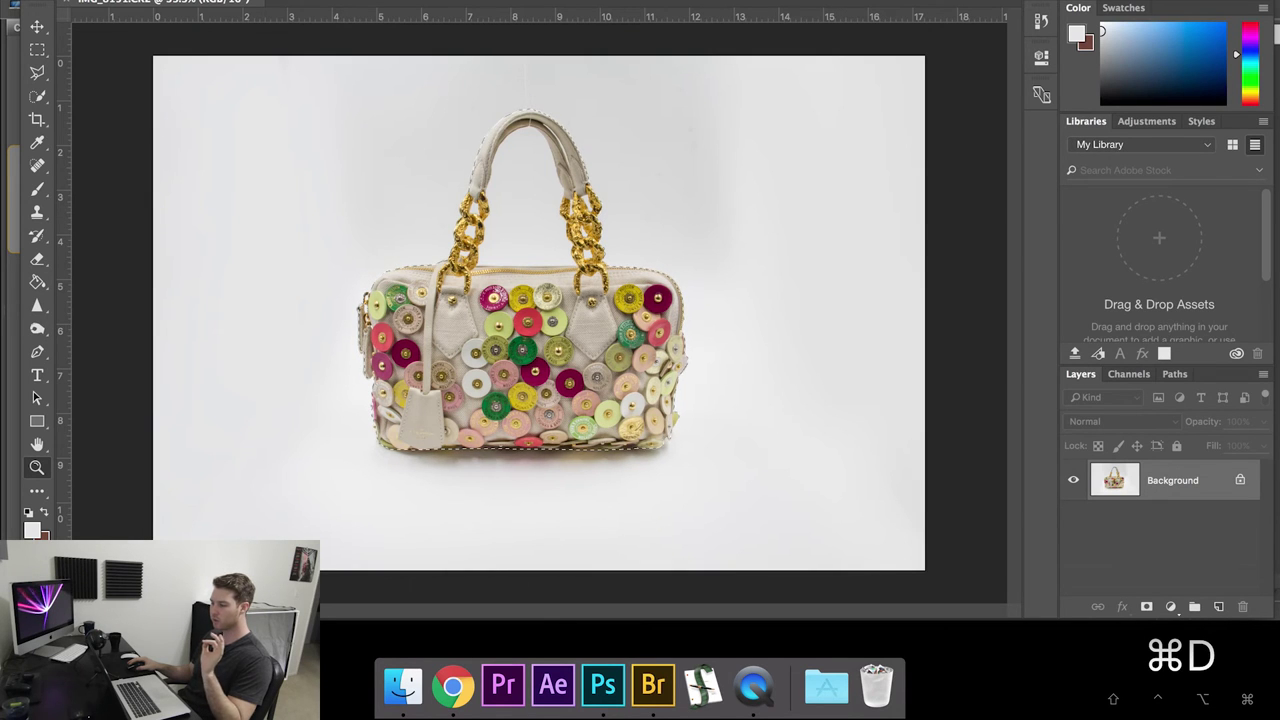
Invert the selection to cover the backdrop and sample the backdrop tone above the handbag in Color Range
key(shift+super+i)
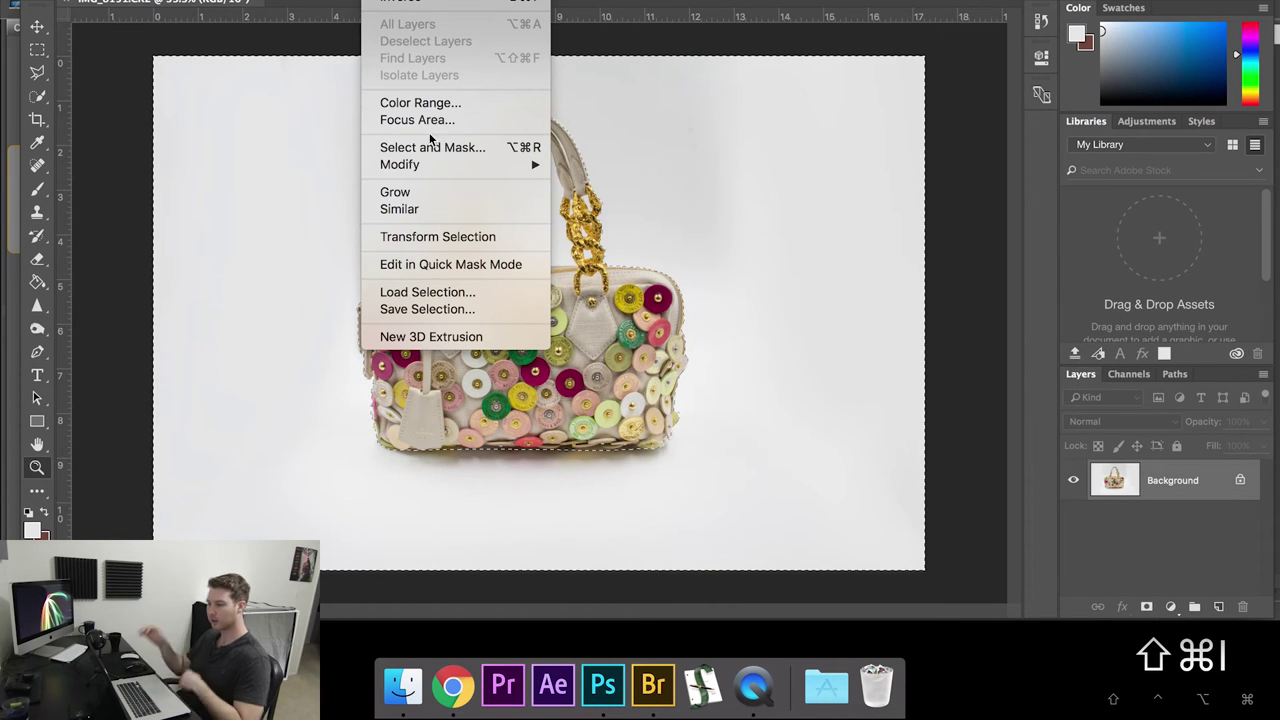
click(440, 104)
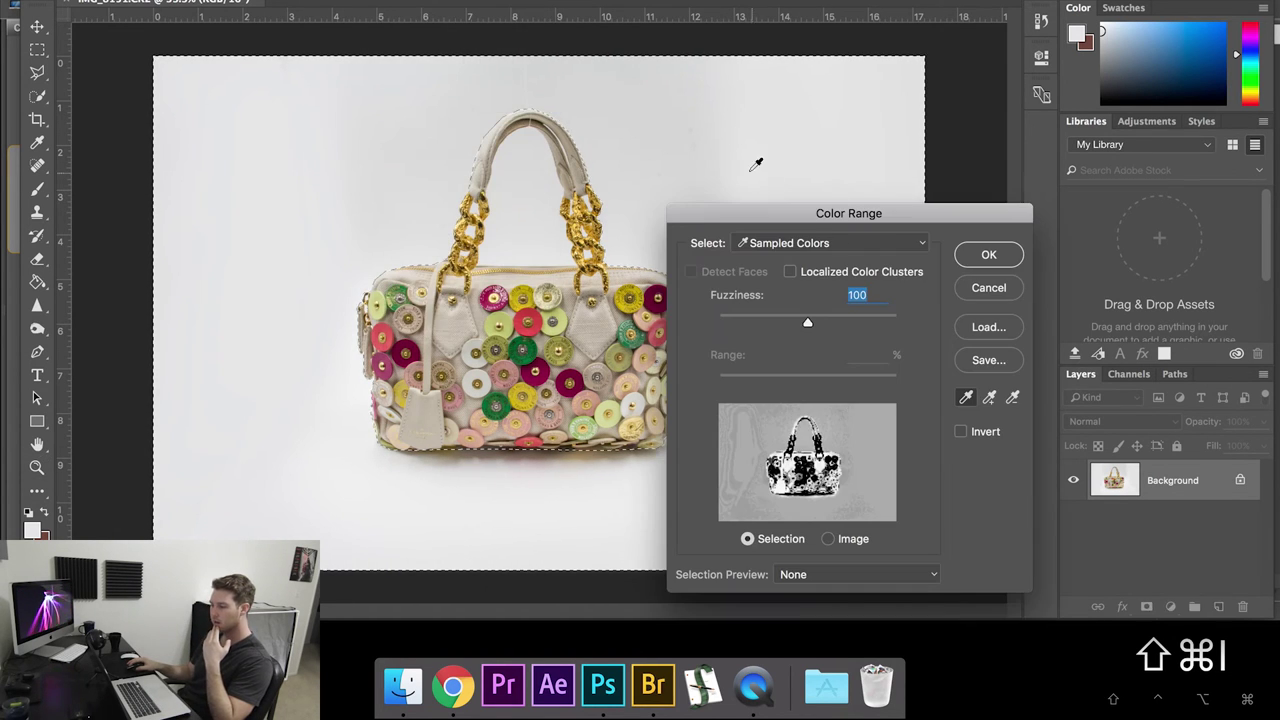
click(617, 84)
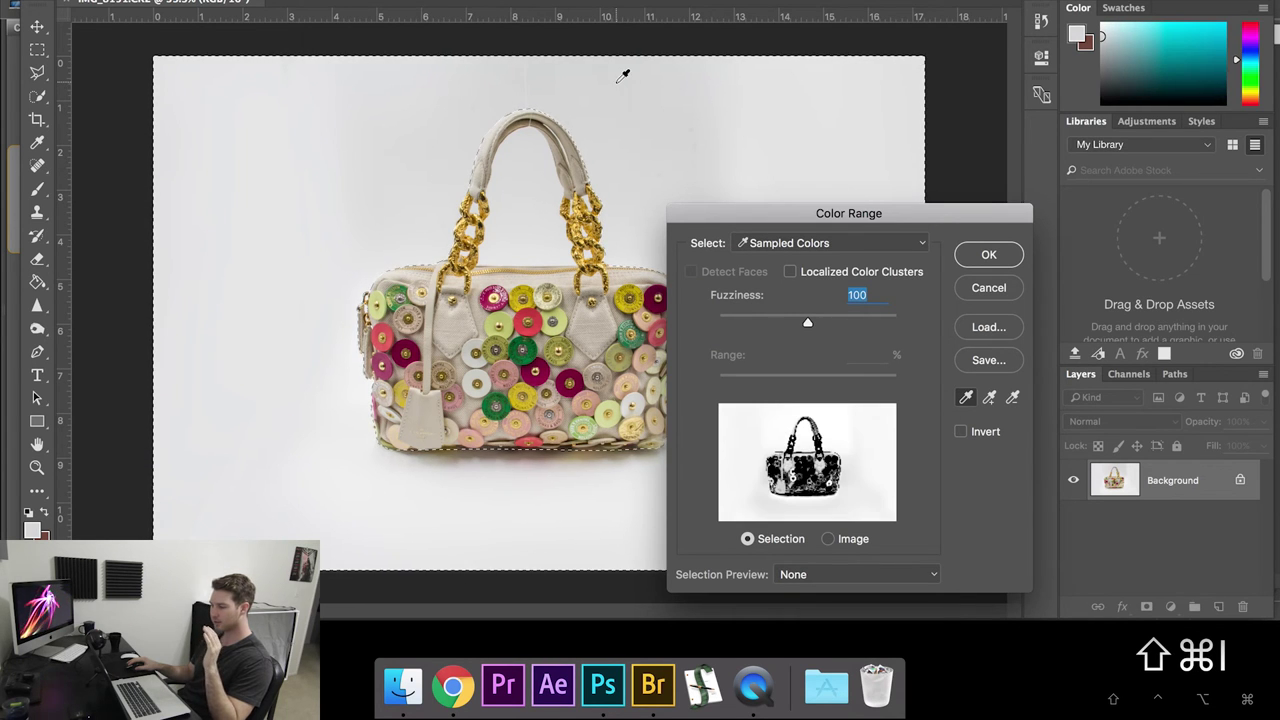
Adjust the Color Range fuzziness between 30 and 200 to exclude the shadow beneath the handbag, and apply the selection
drag(804, 321, 754, 316)
drag(741, 318, 907, 322)
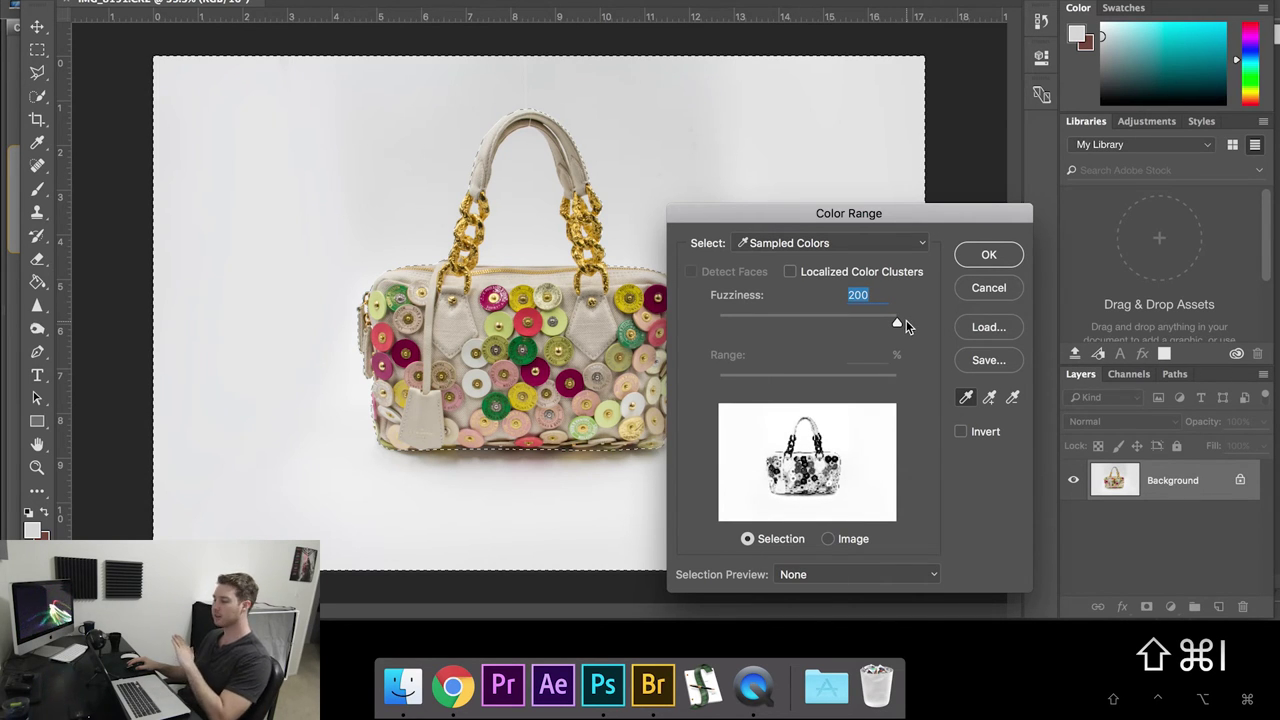
drag(893, 320, 887, 320)
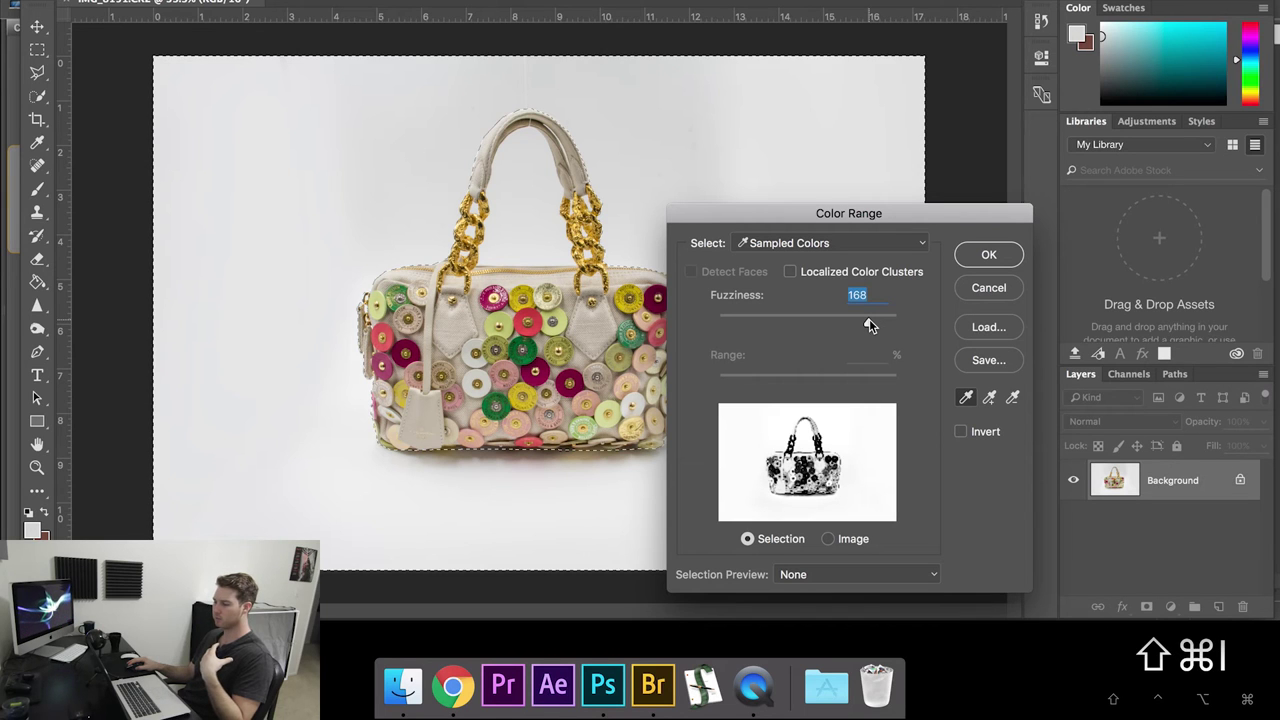
drag(869, 319, 745, 333)
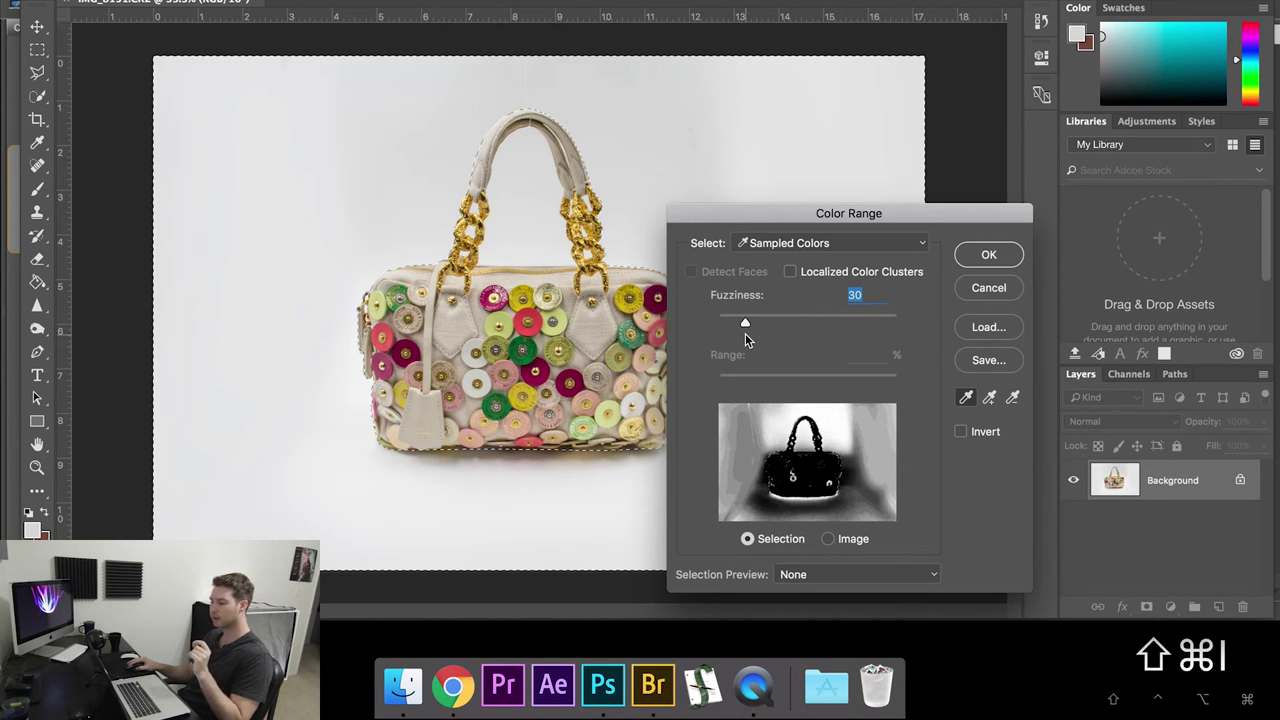
drag(745, 333, 777, 337)
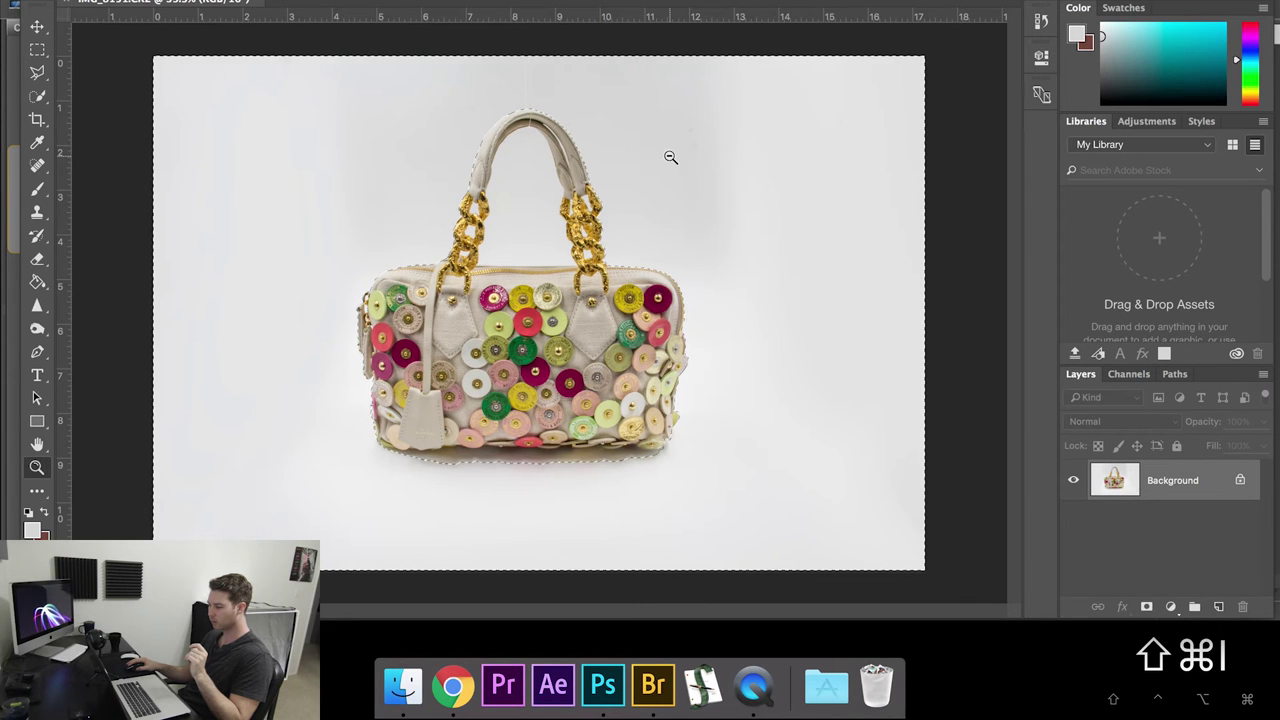
Even out the selected backdrop with the Brush tool, using light grey tones sampled from several spots around the handbag
key(b)
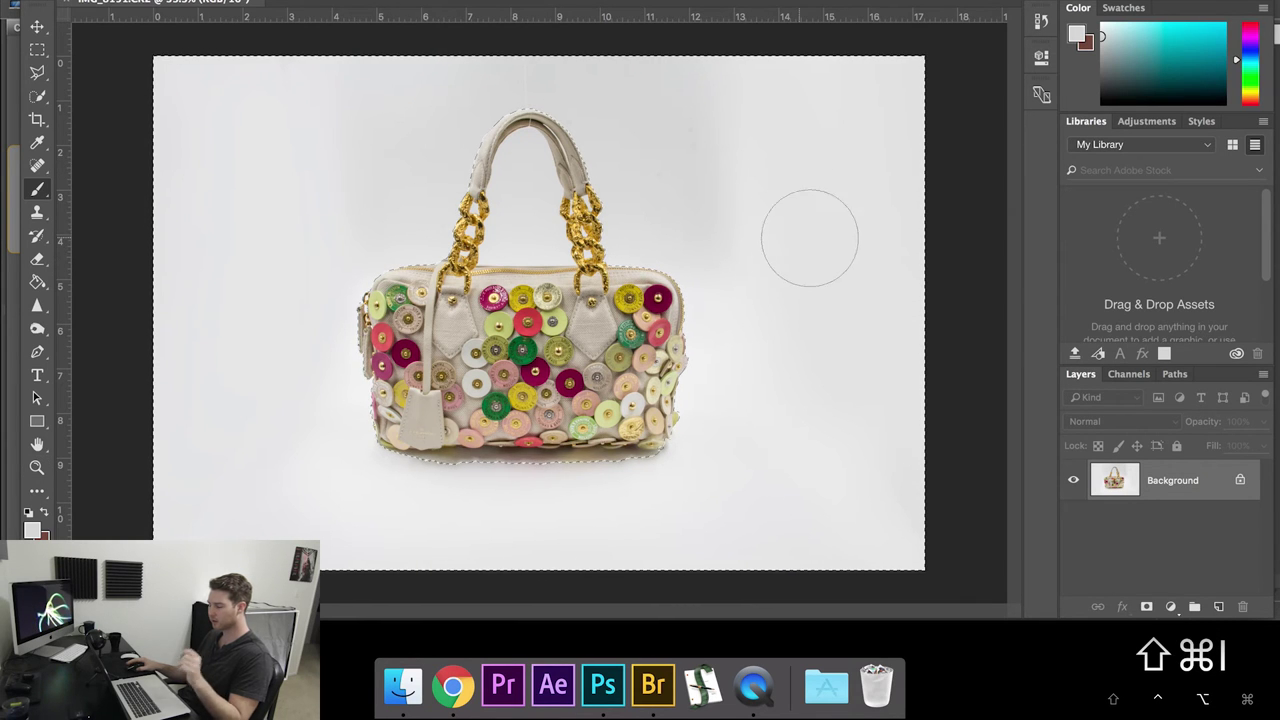
drag(800, 256, 915, 236)
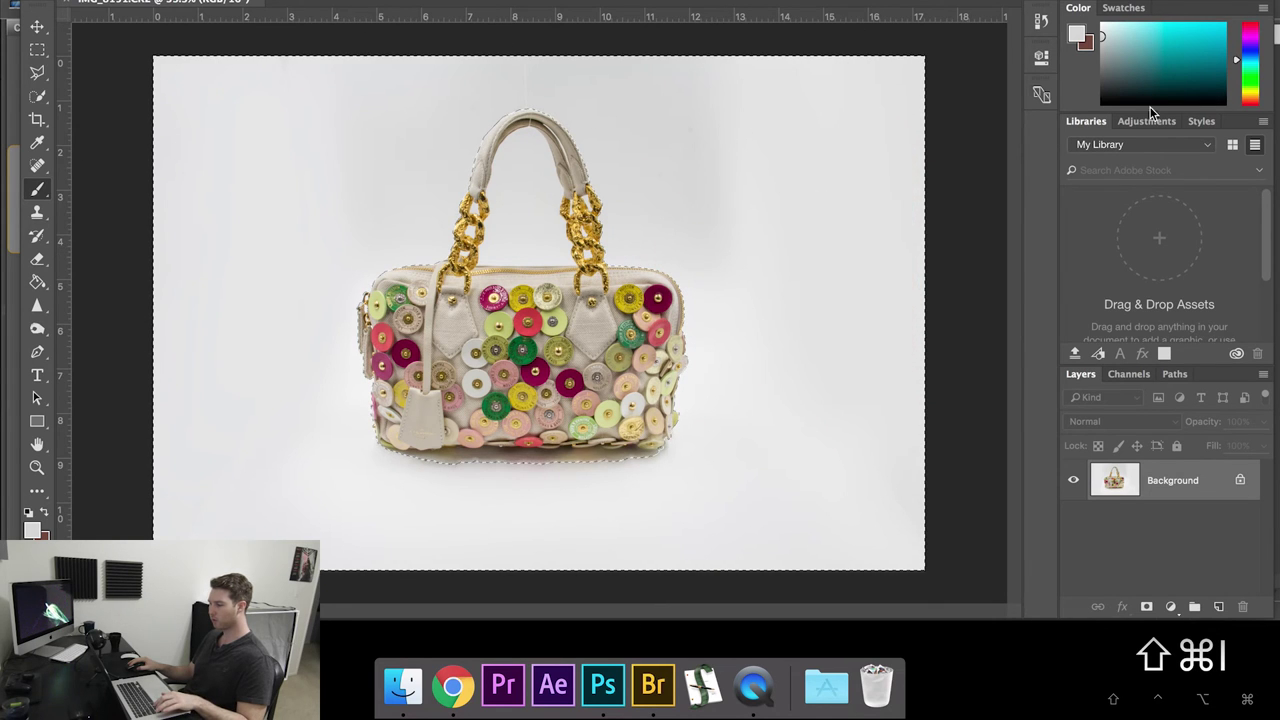
alt+click(855, 374)
alt+click(620, 89)
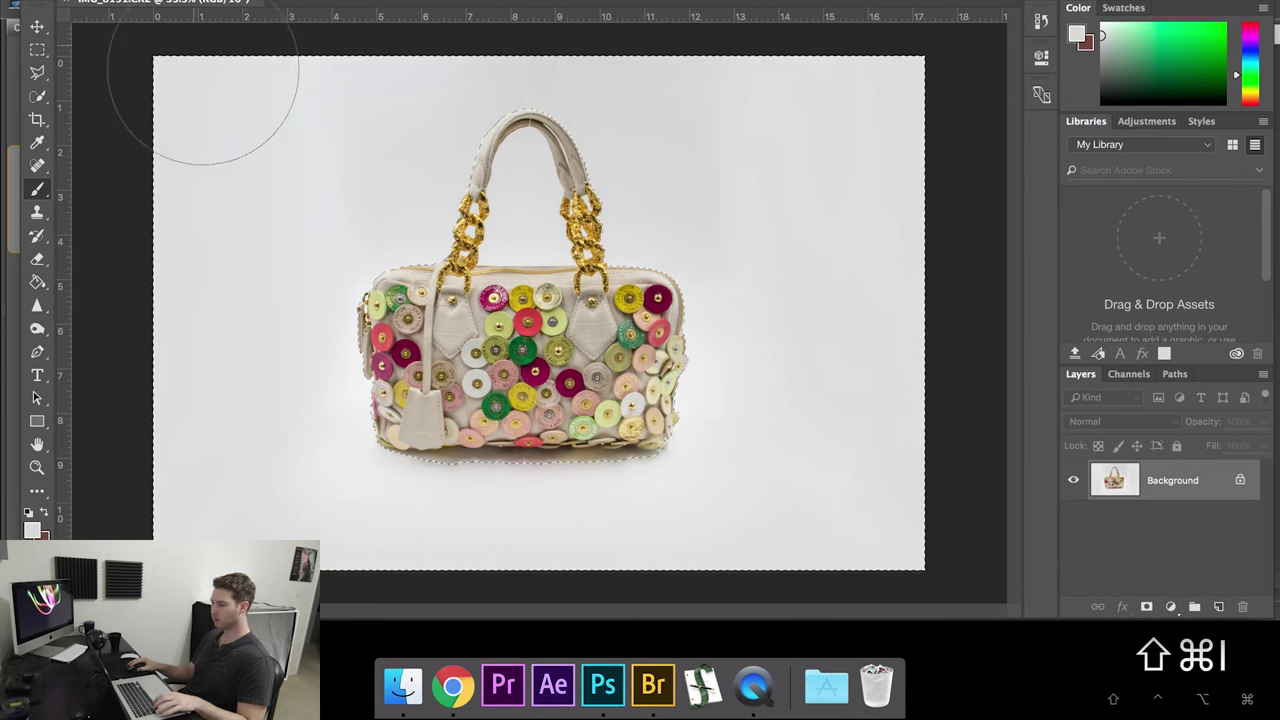
alt+click(805, 516)
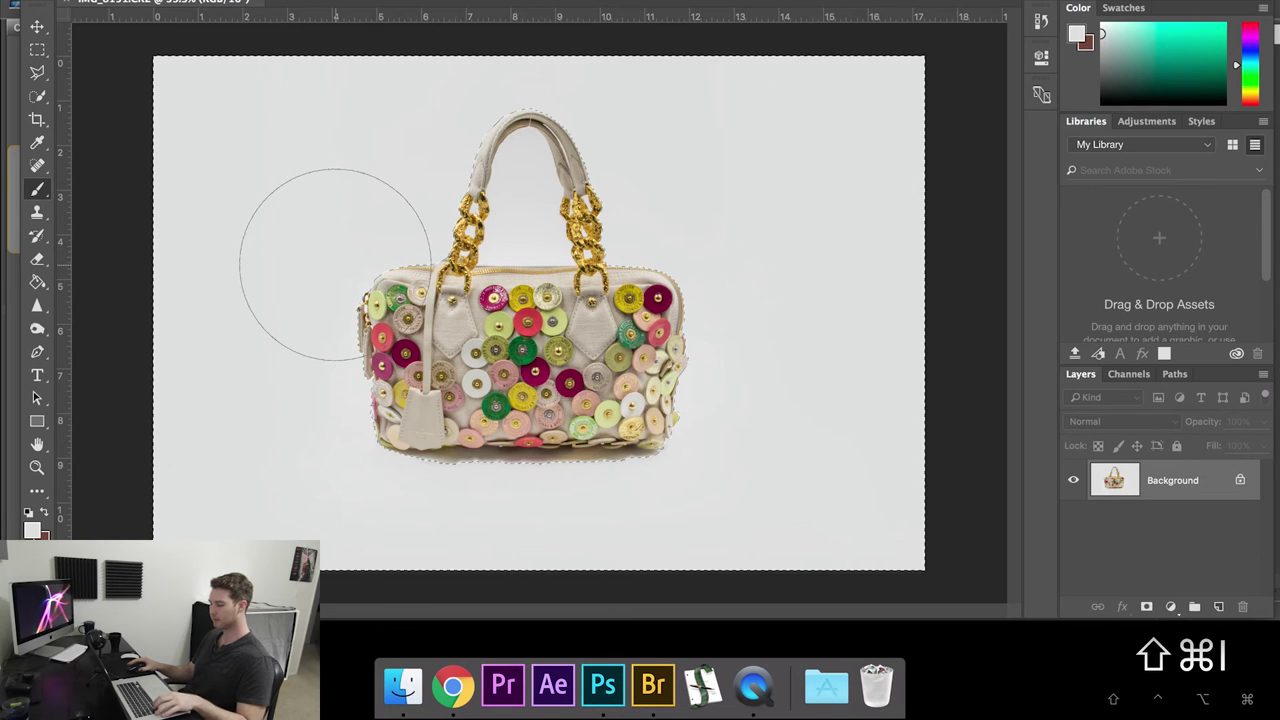
Brush white over the selected backdrop after resetting the colours to default, preview it deselected, and undo the backdrop painting
key(x)
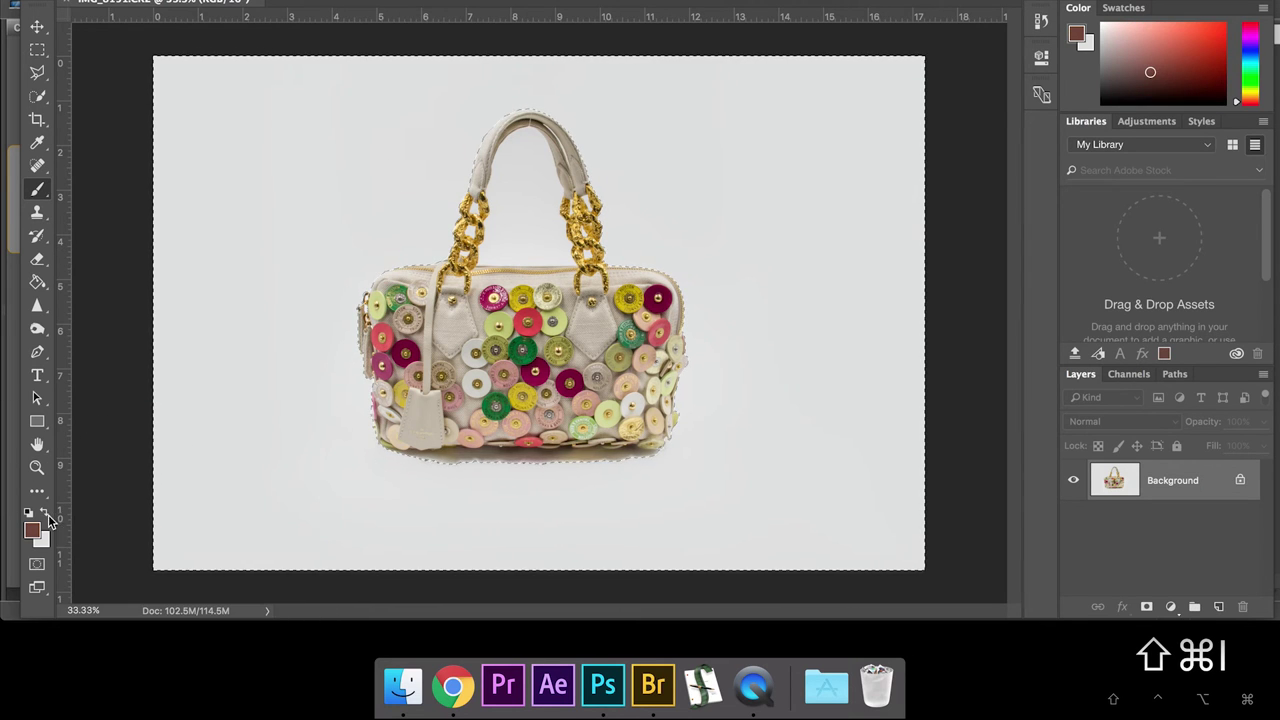
key(d)
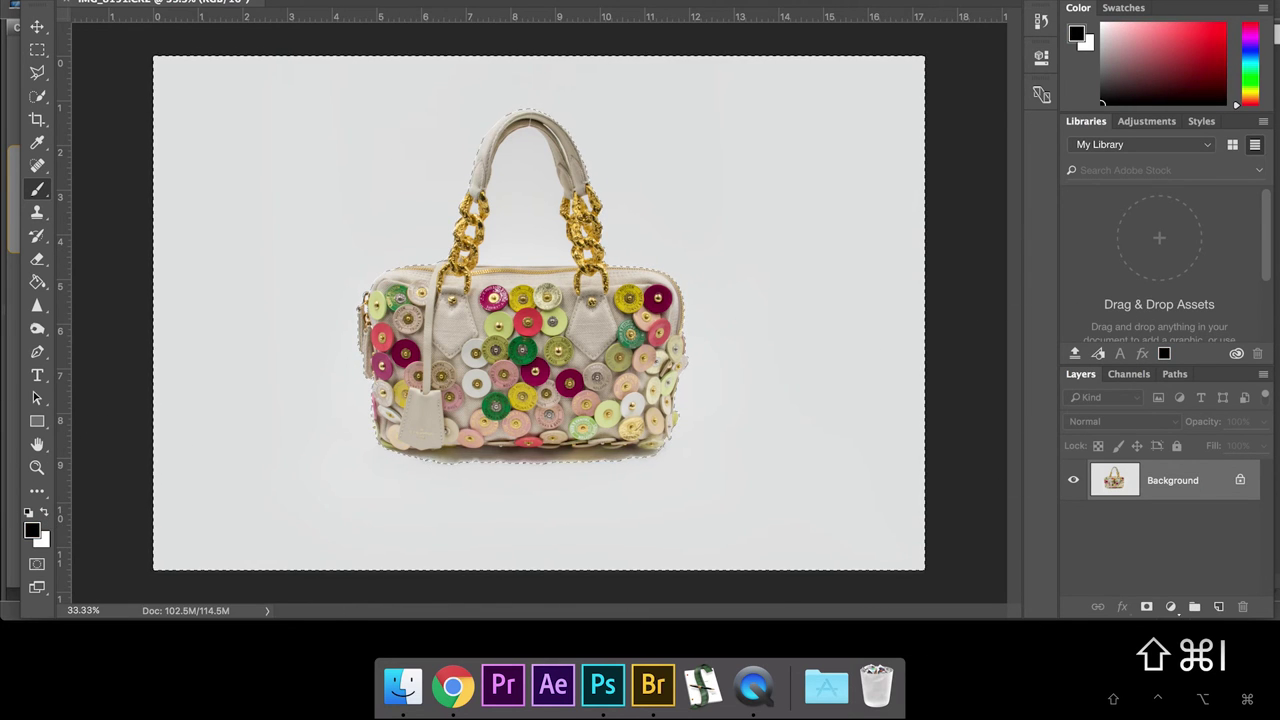
click(31, 513)
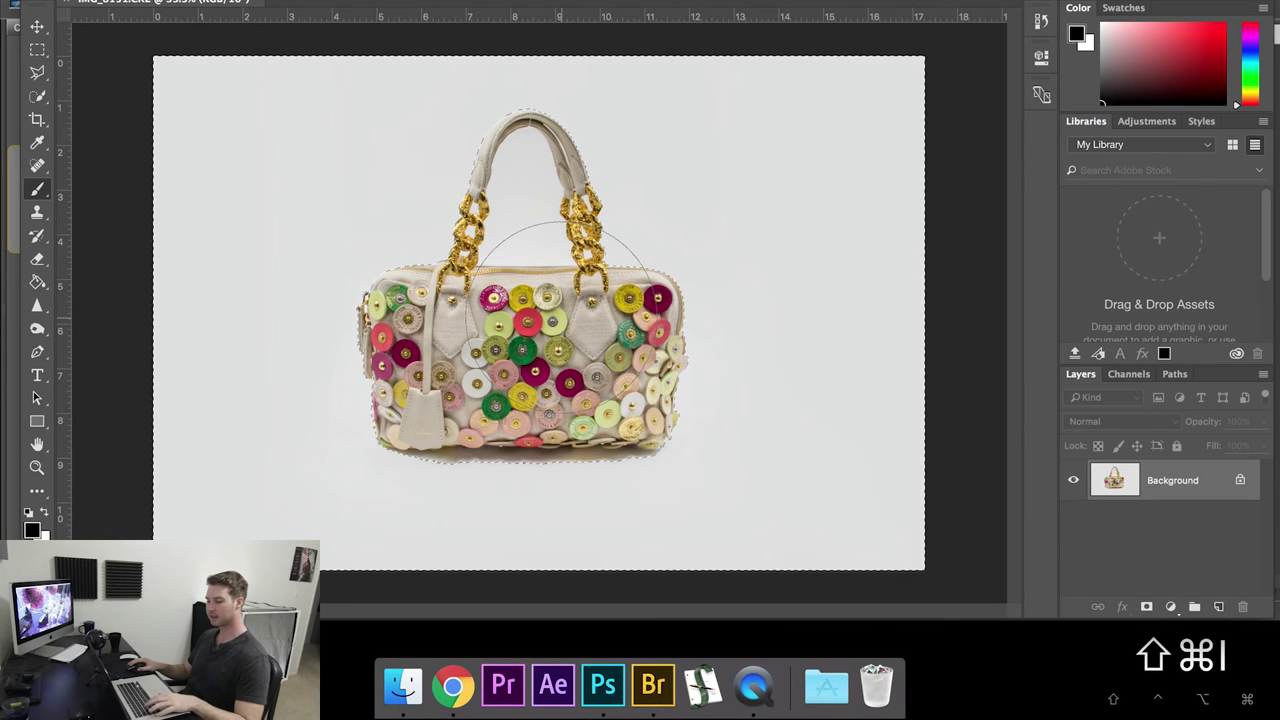
key(x)
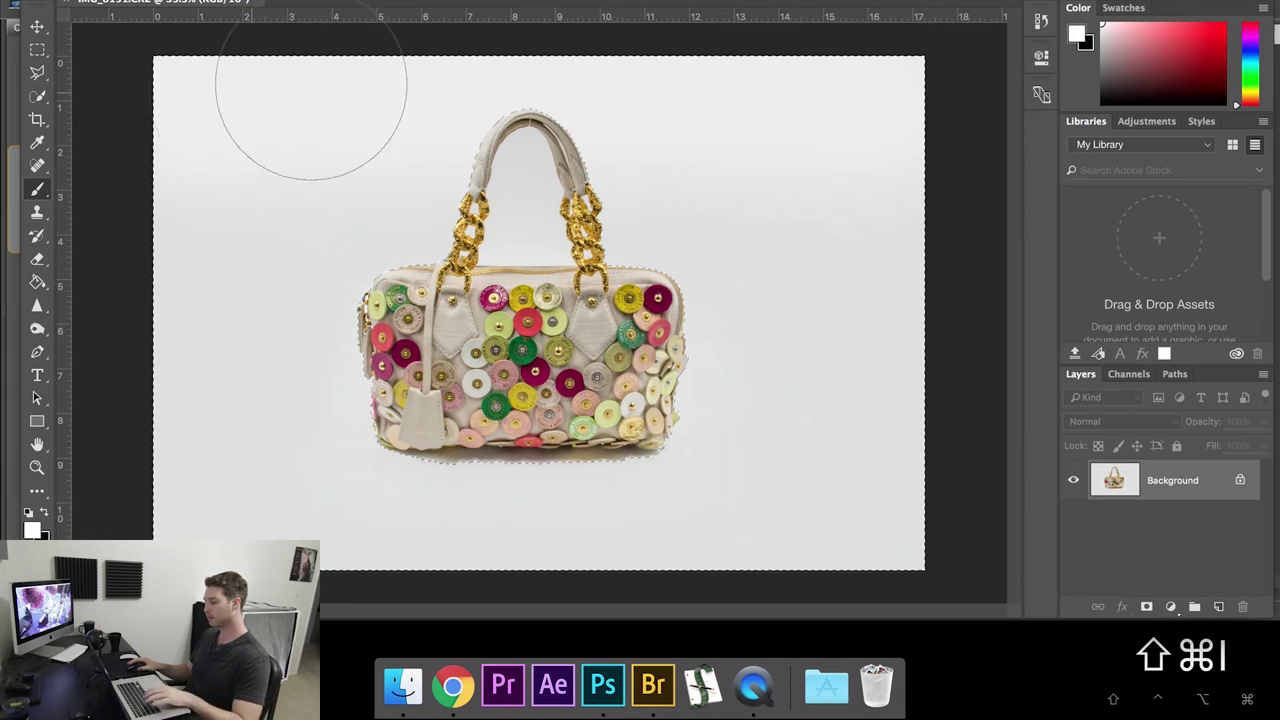
mouse_move(886, 92)
mouse_down()
mouse_move(843, 514)
mouse_move(943, 457)
mouse_move(929, 143)
mouse_move(590, 70)
mouse_up()
key(super+d)
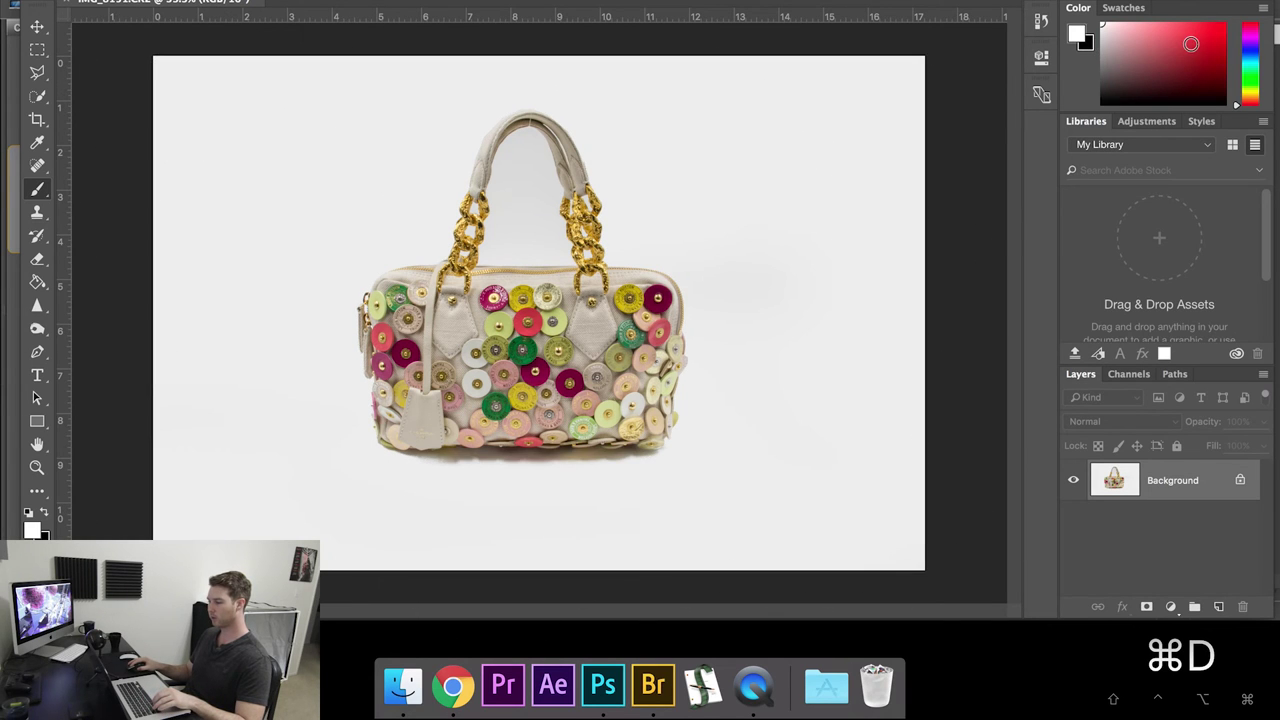
key(alt+super+z)
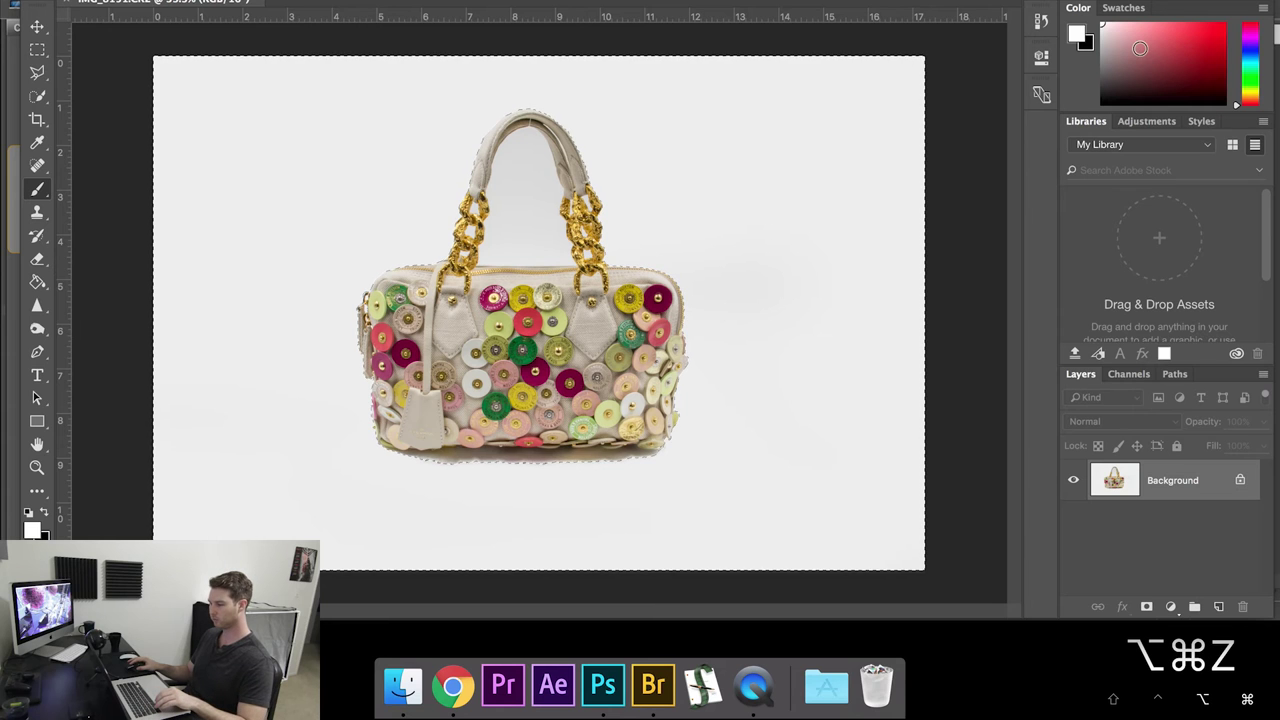
Examine the hanging thread and the selection edge at the top of the handle up close
key(z)
drag(530, 115, 680, 133)
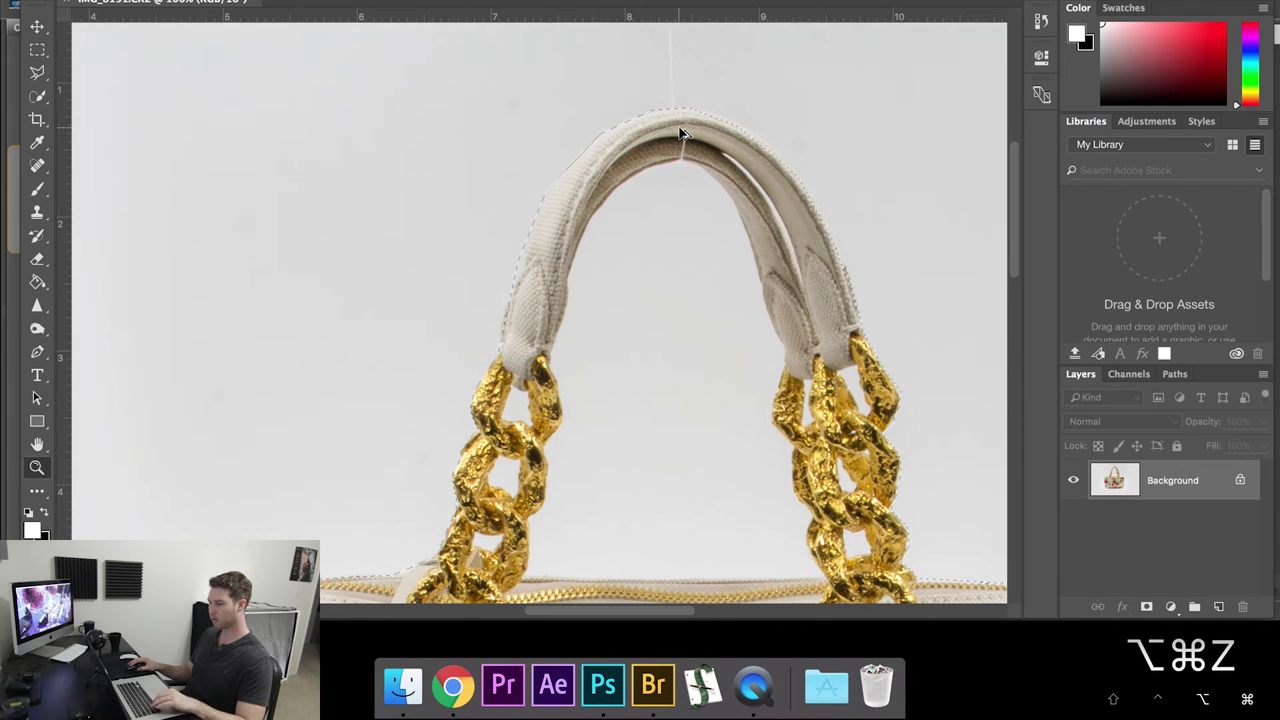
key(l)
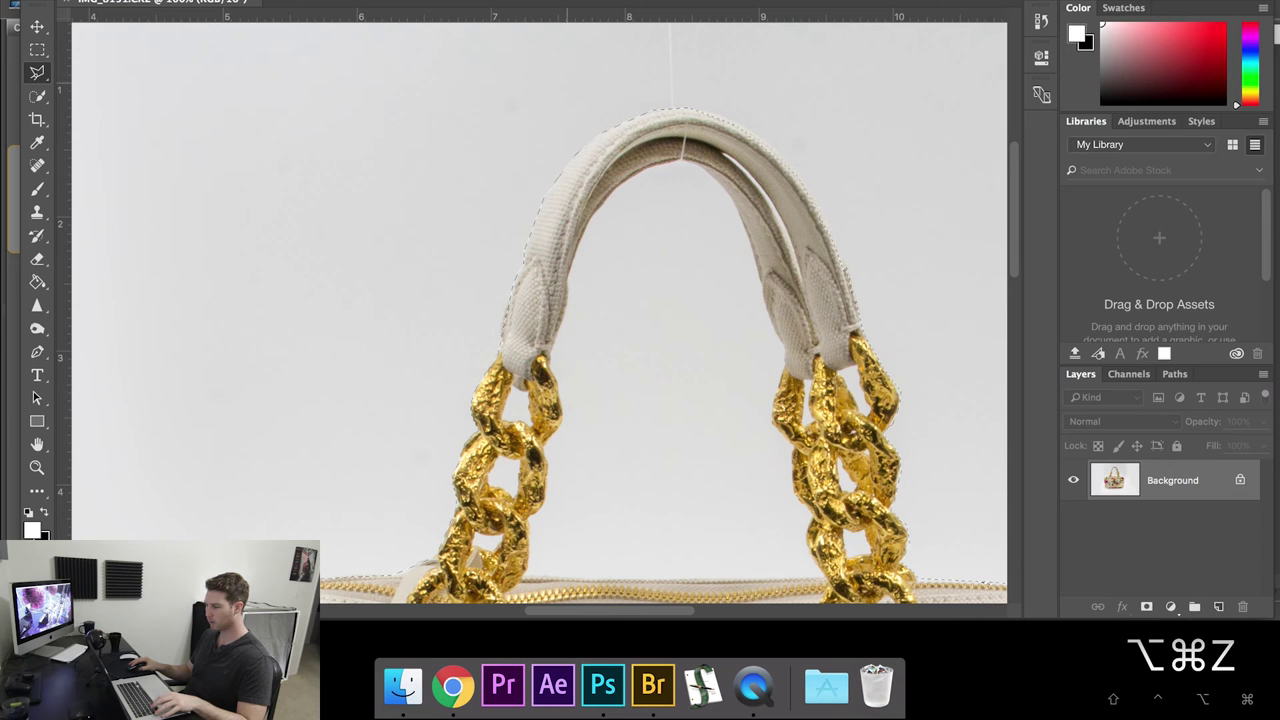
key(z)
alt+click(800, 160)
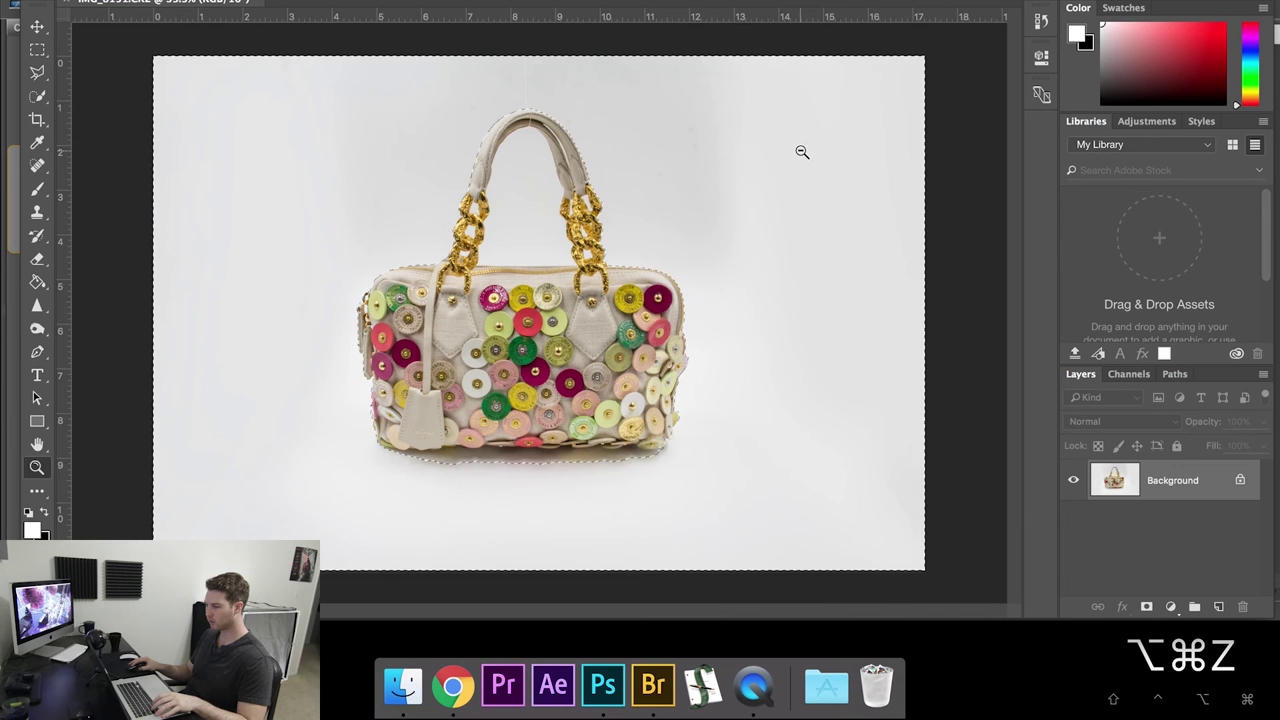
Brush white over the selected backdrop again, undo the latest strokes, and deselect
key(b)
mouse_move(893, 503)
mouse_down()
mouse_move(809, 91)
mouse_move(743, 129)
mouse_move(785, 163)
mouse_move(547, 575)
mouse_up()
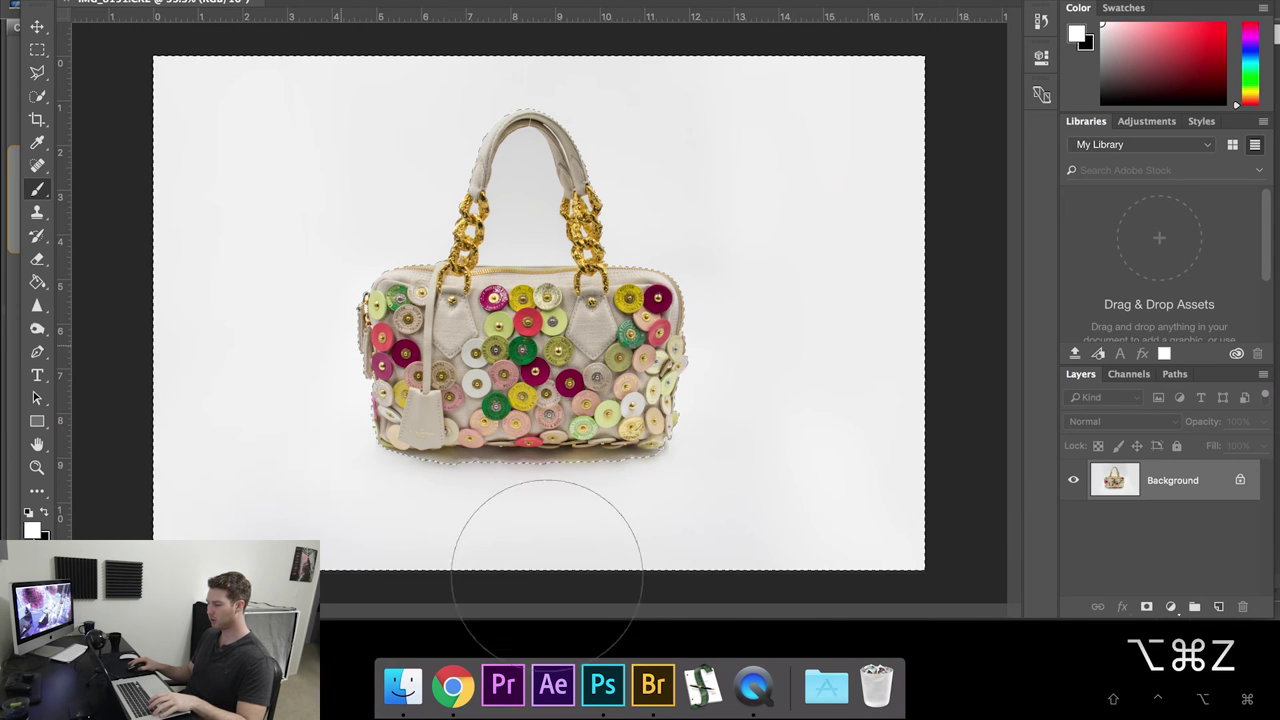
key(super+d)
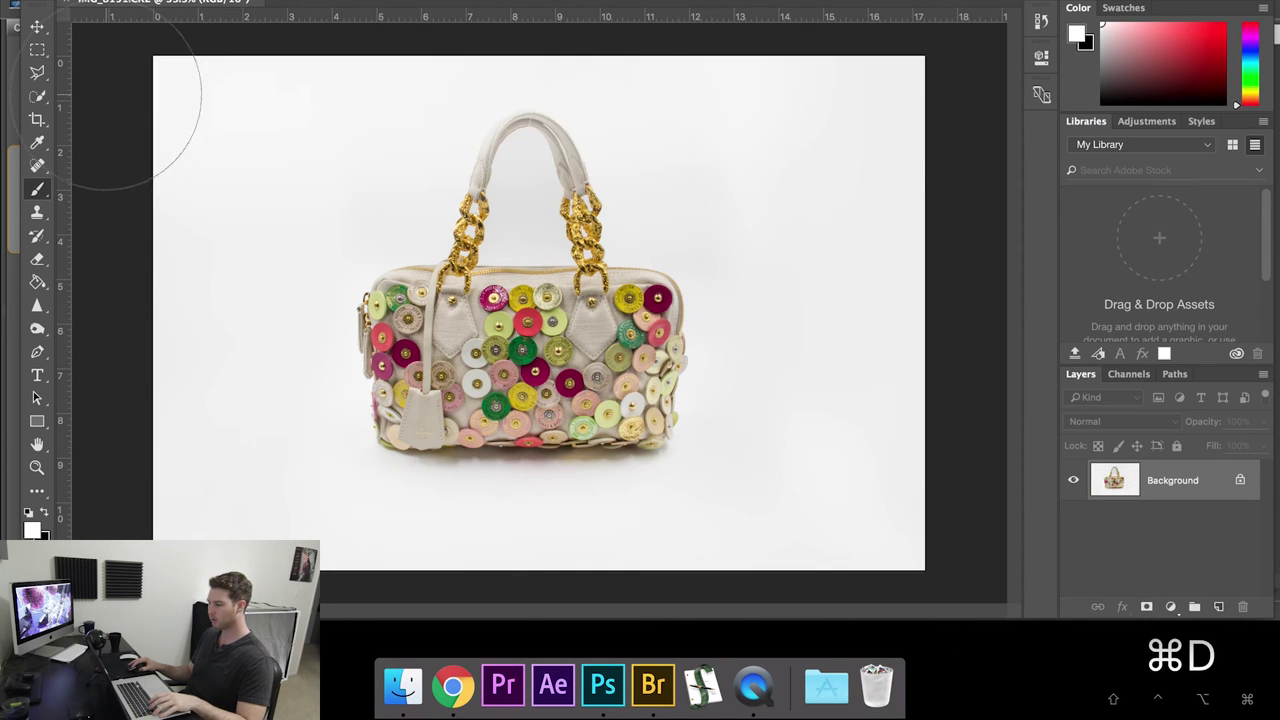
key(alt+super+z)
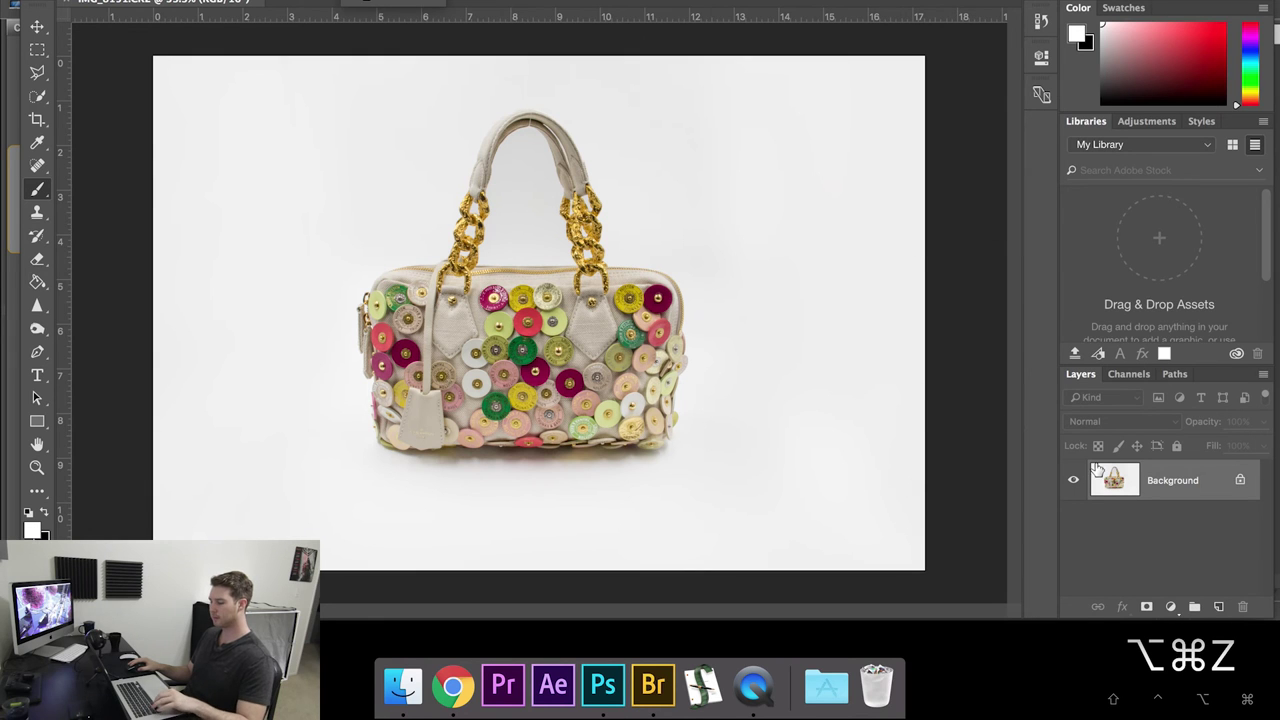
key(alt+super+z)
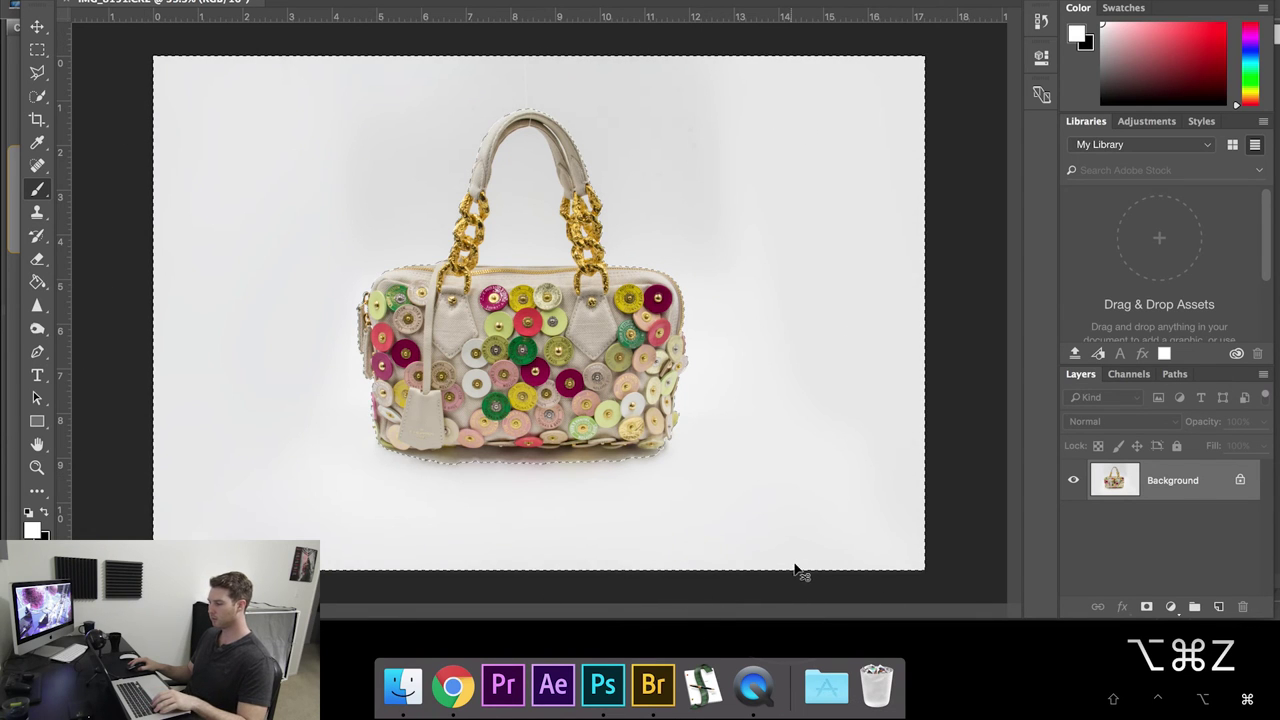
key(super+d)
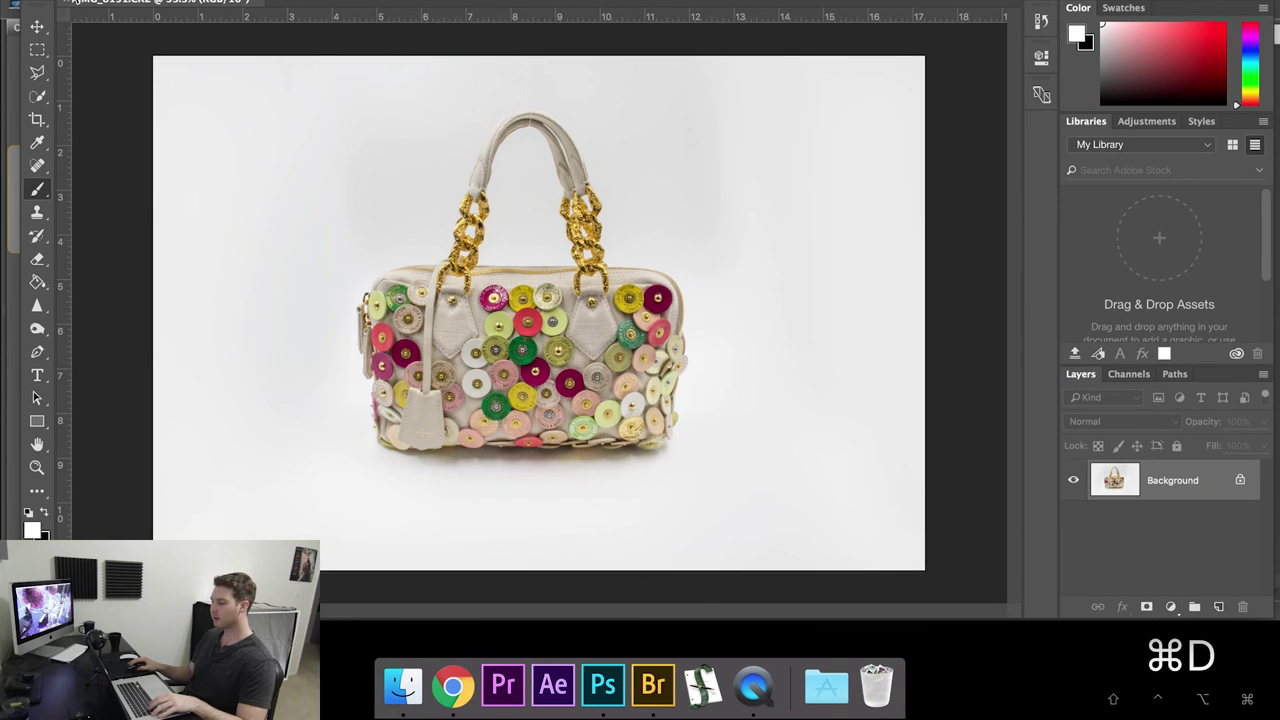
Remove the hanging thread above the handle and across its top with a small healing brush
key(z)
click(562, 76)
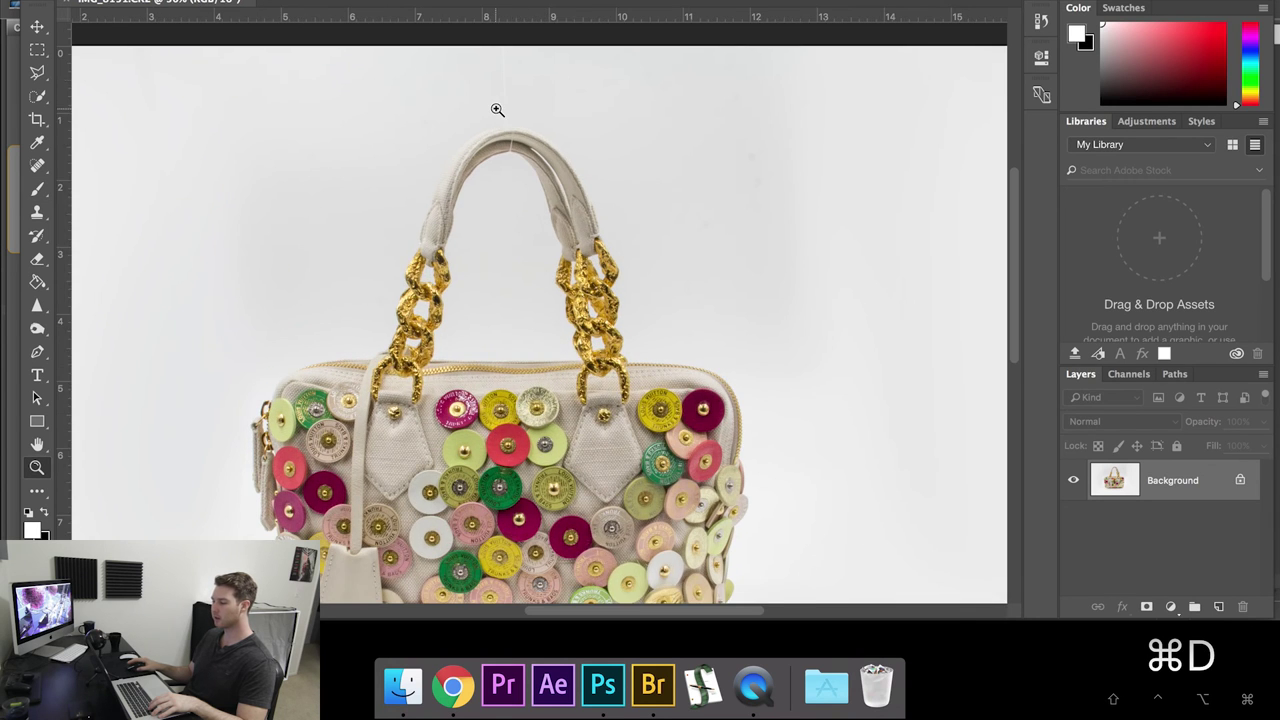
click(497, 109)
click(500, 107)
key(j)
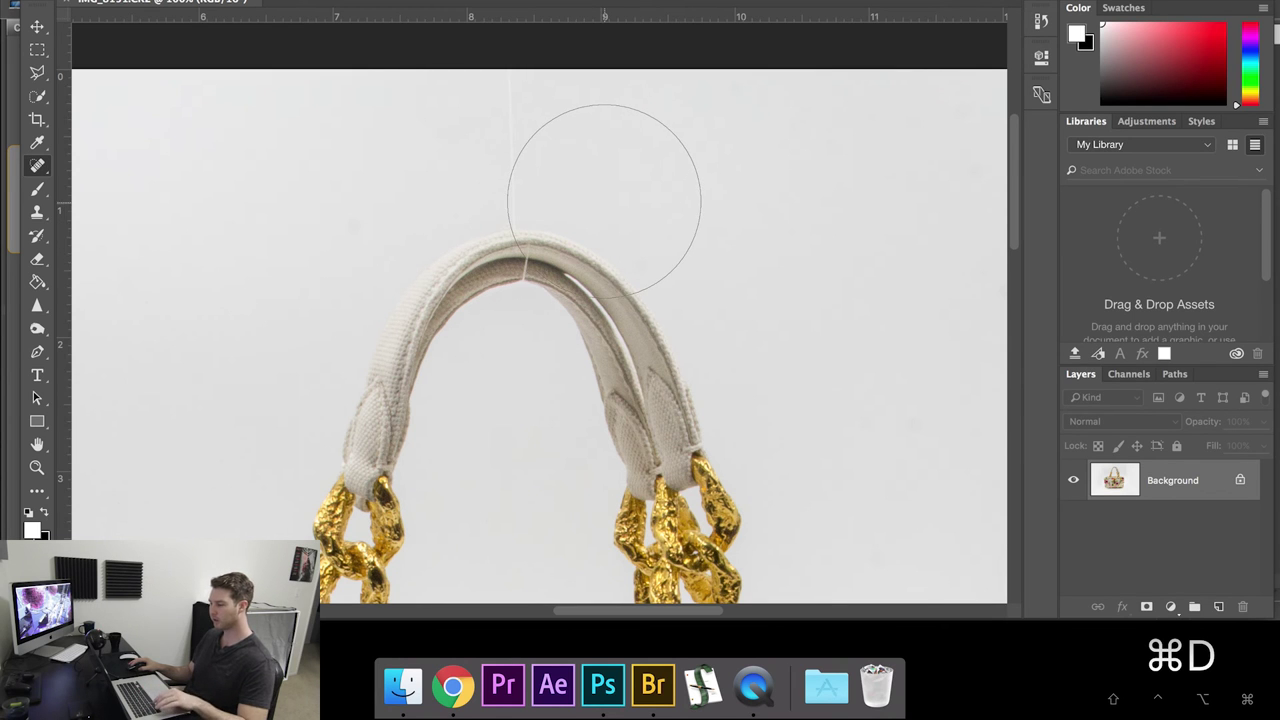
drag(605, 245, 421, 251)
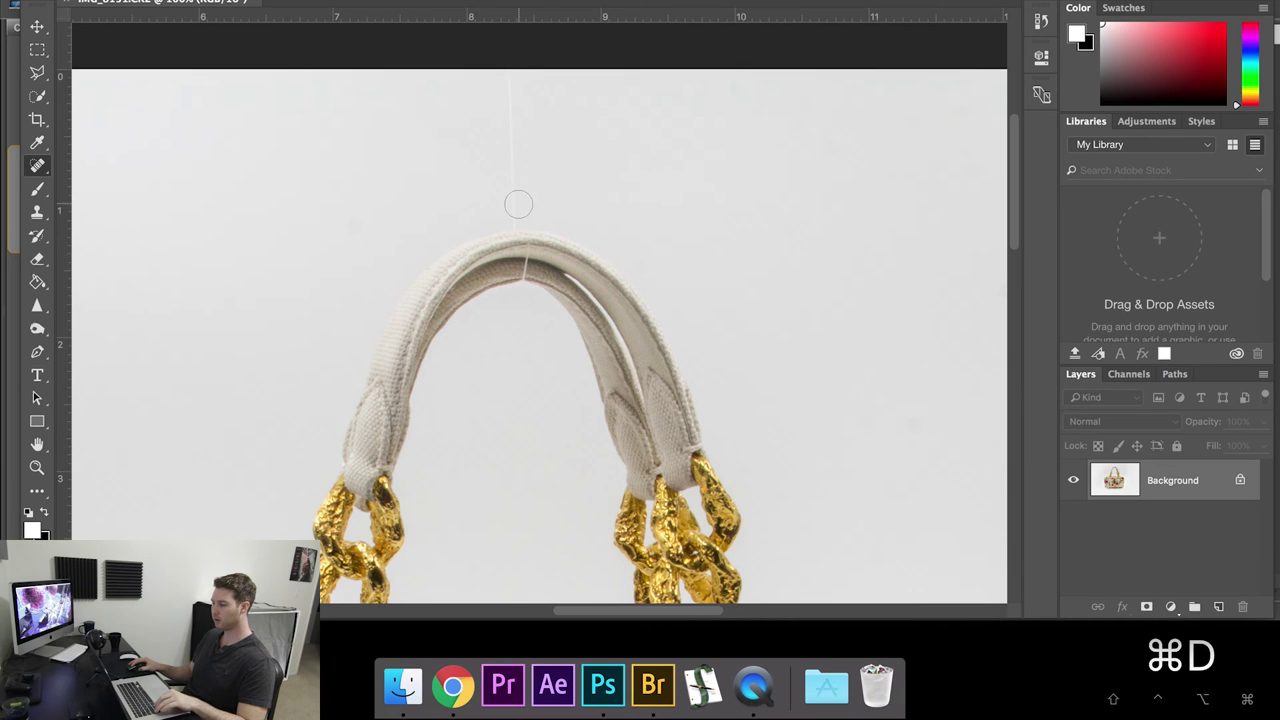
drag(514, 215, 507, 220)
mouse_move(511, 69)
mouse_down()
mouse_move(517, 234)
mouse_move(533, 245)
mouse_move(533, 281)
mouse_up()
key(alt+super+z)
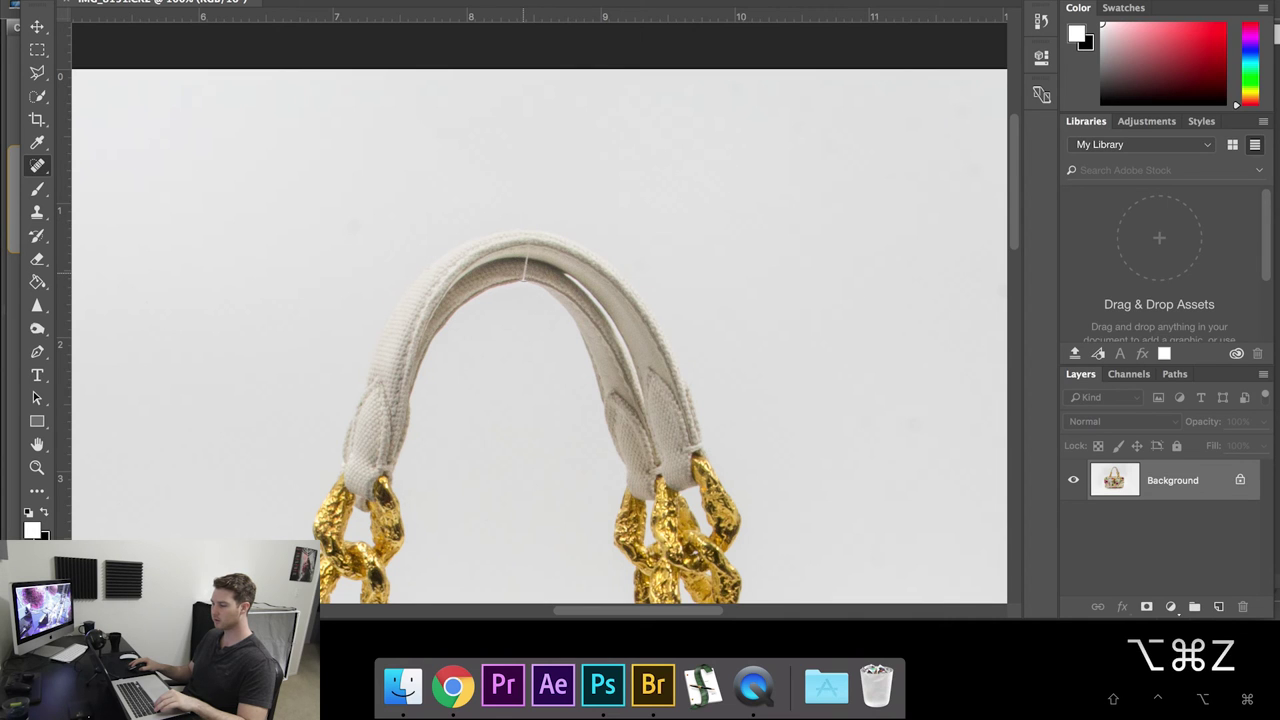
drag(524, 270, 528, 240)
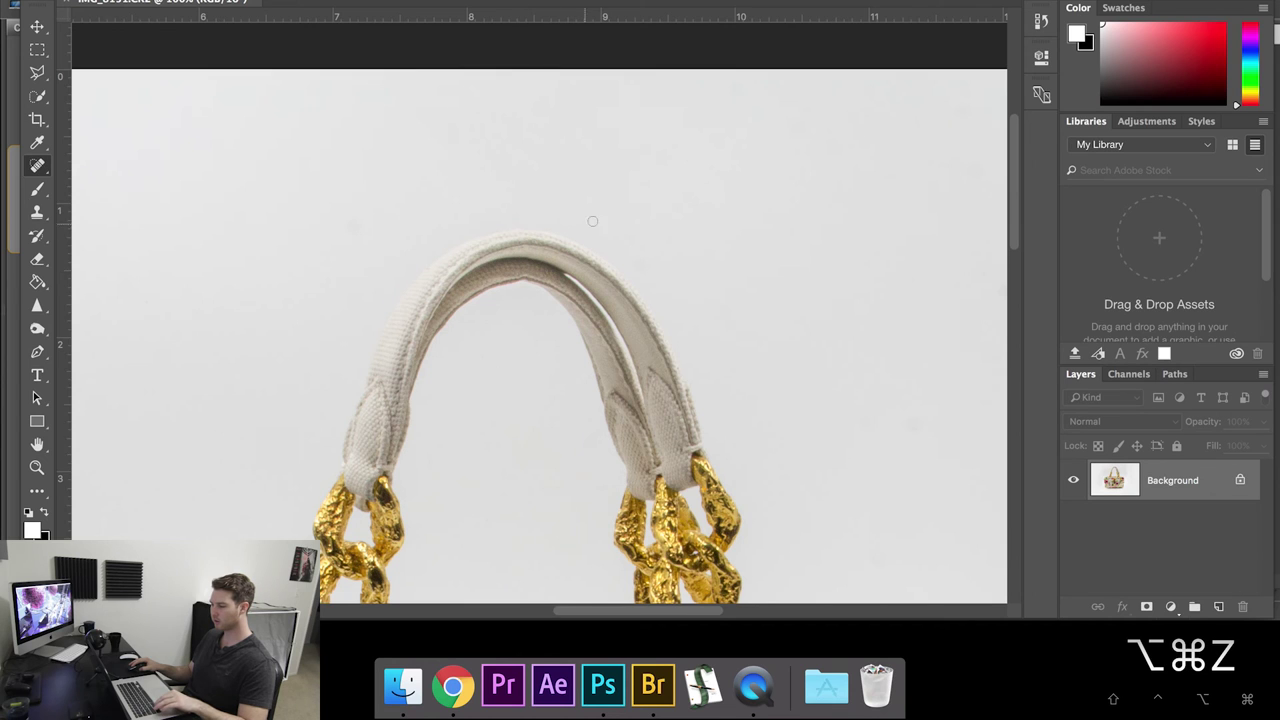
Smooth the notch on the inner edge of the handle's top with a small Clone Stamp brush
key(s)
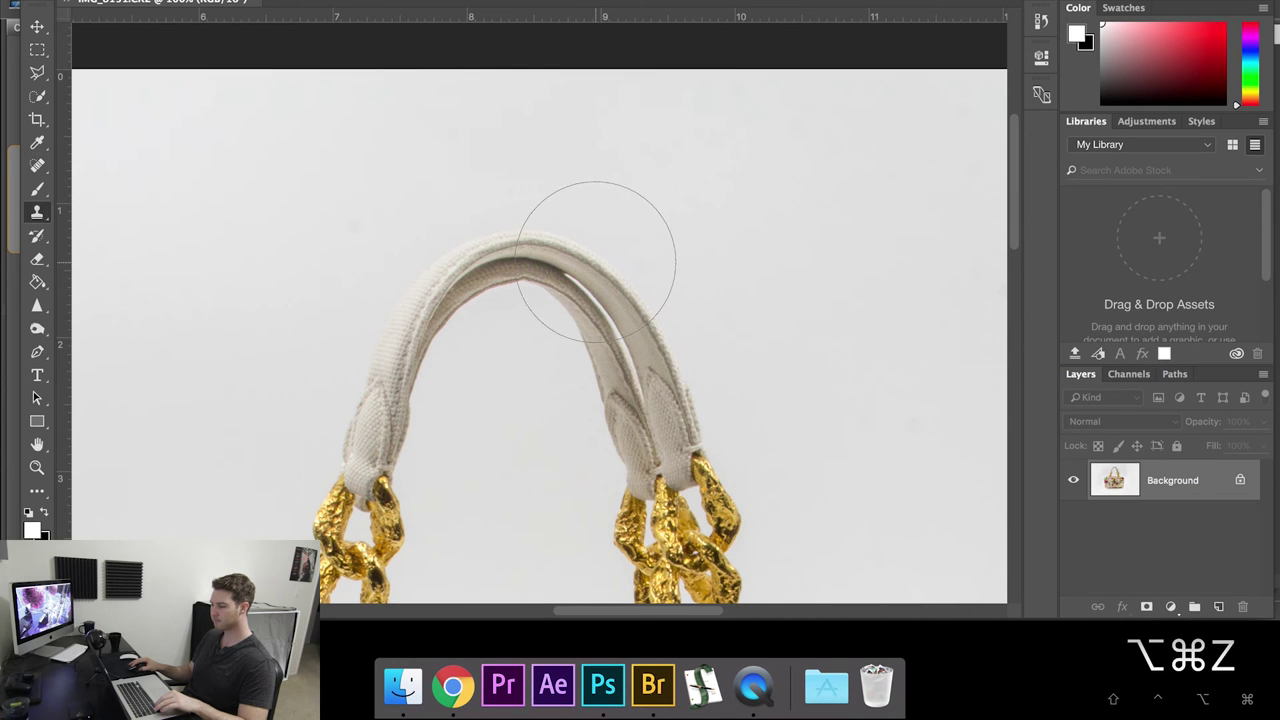
mouse_move(571, 285)
mouse_down()
mouse_move(511, 296)
mouse_move(430, 280)
mouse_up()
key(z)
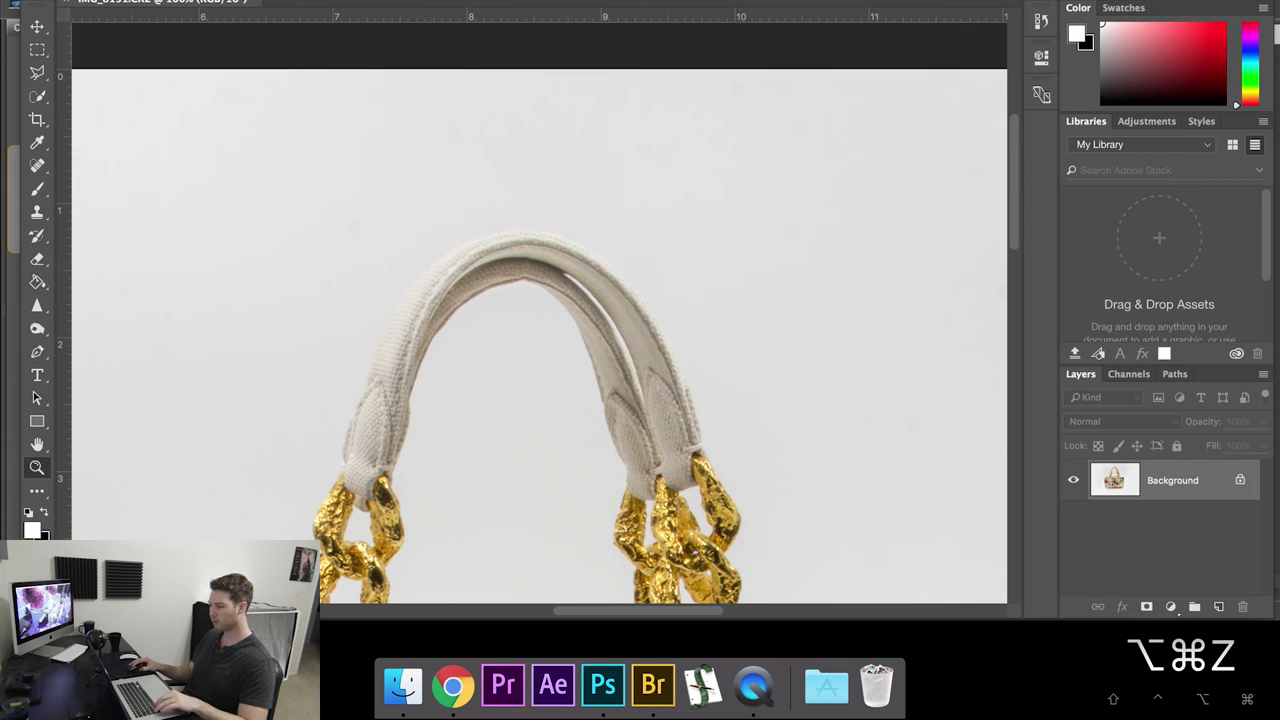
drag(526, 266, 547, 260)
key(s)
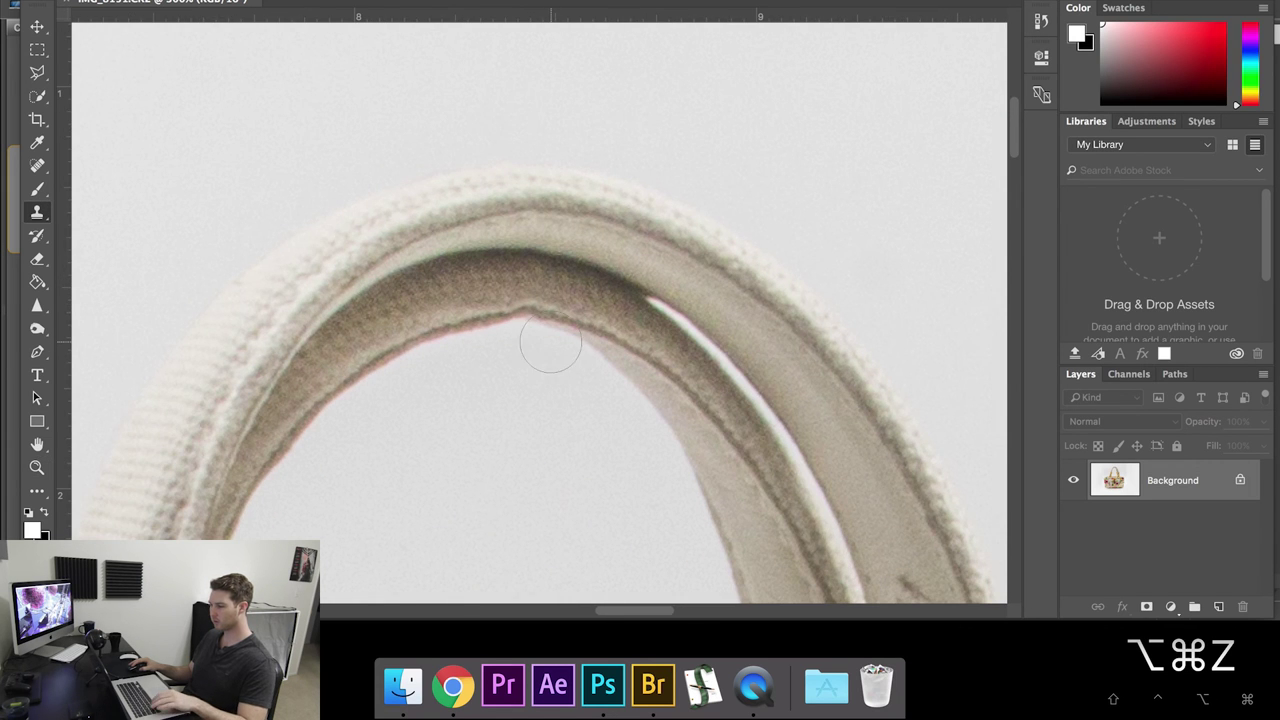
drag(547, 352, 508, 363)
alt+click(540, 312)
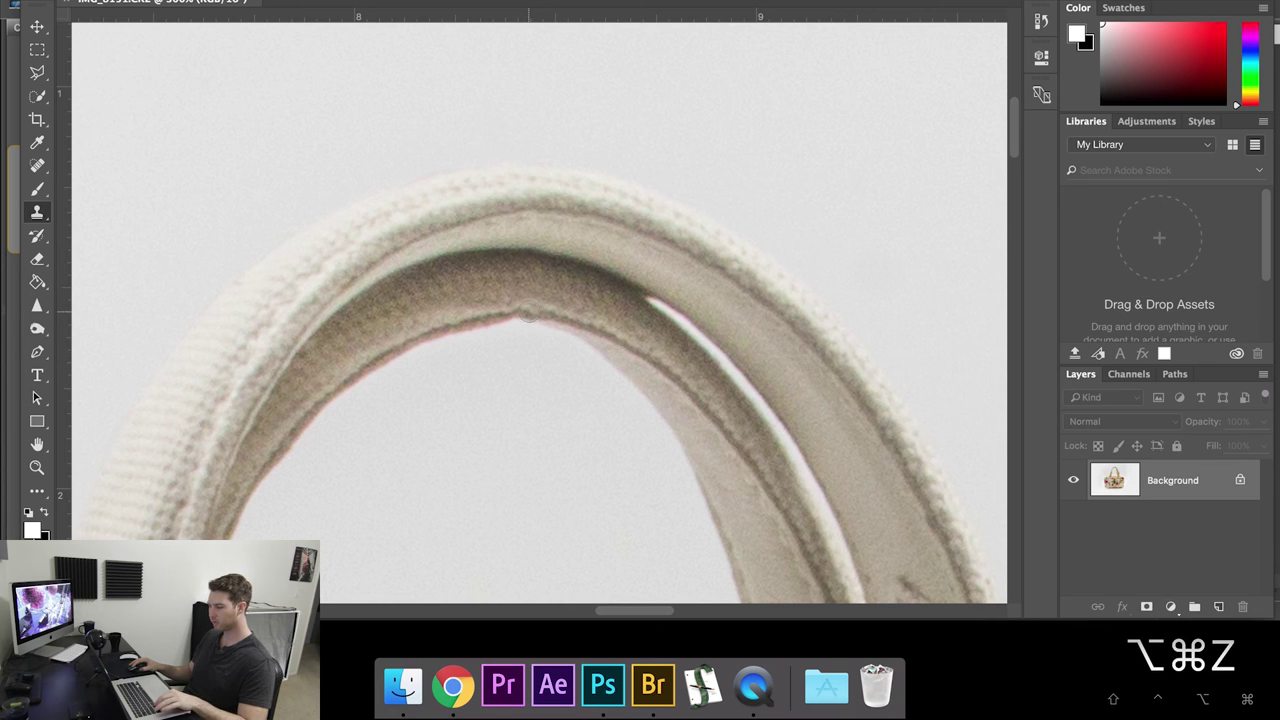
key(z)
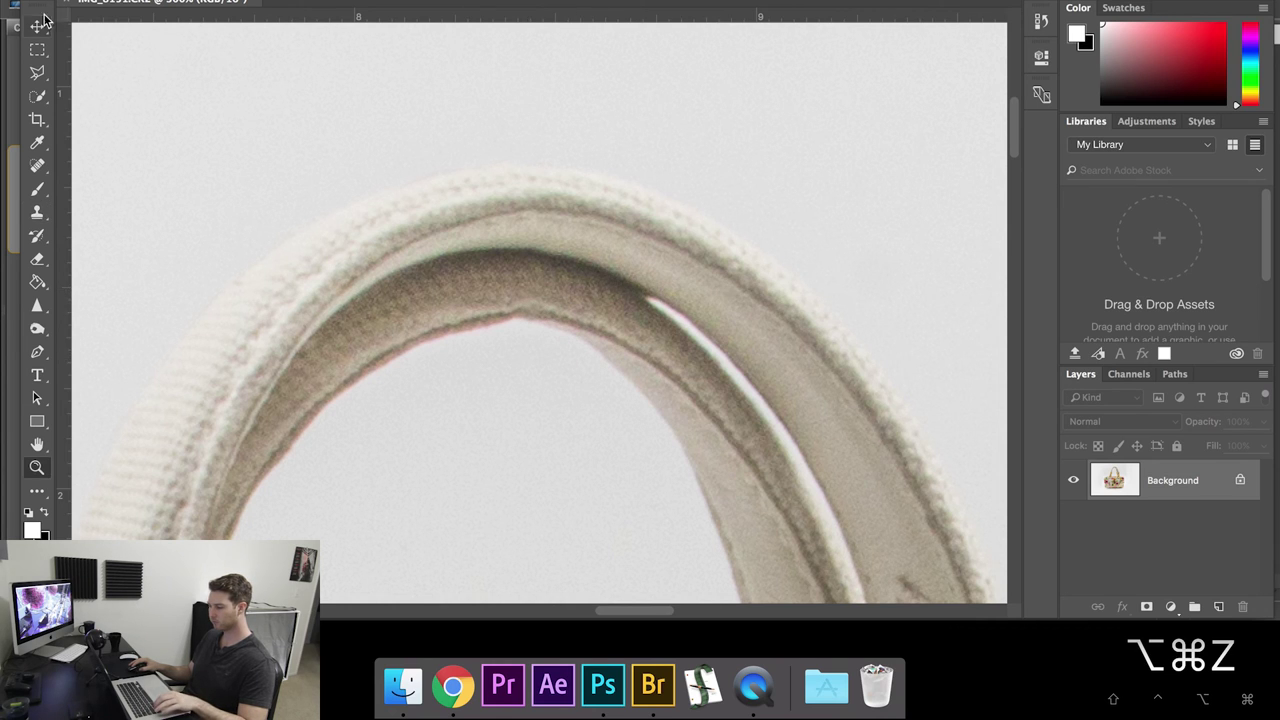
alt+click(668, 195)
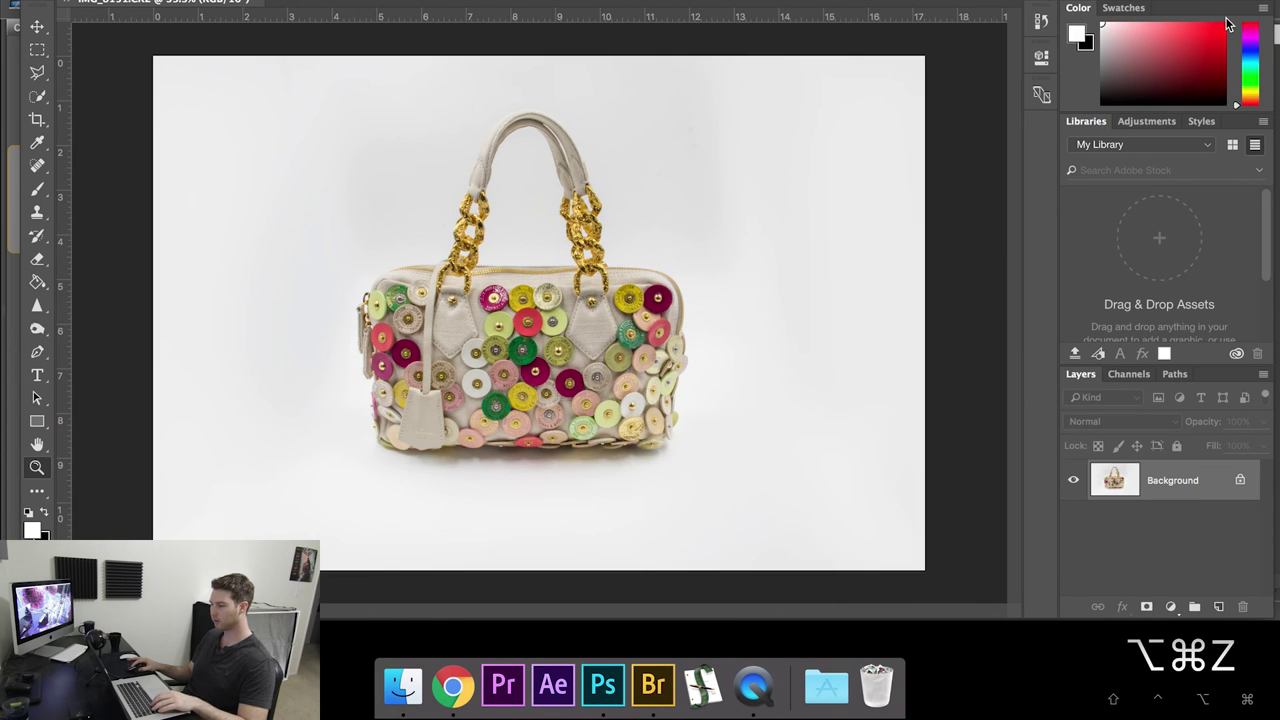
Heal the small backdrop blemishes inside the handle and on both sides of the handbag
key(j)
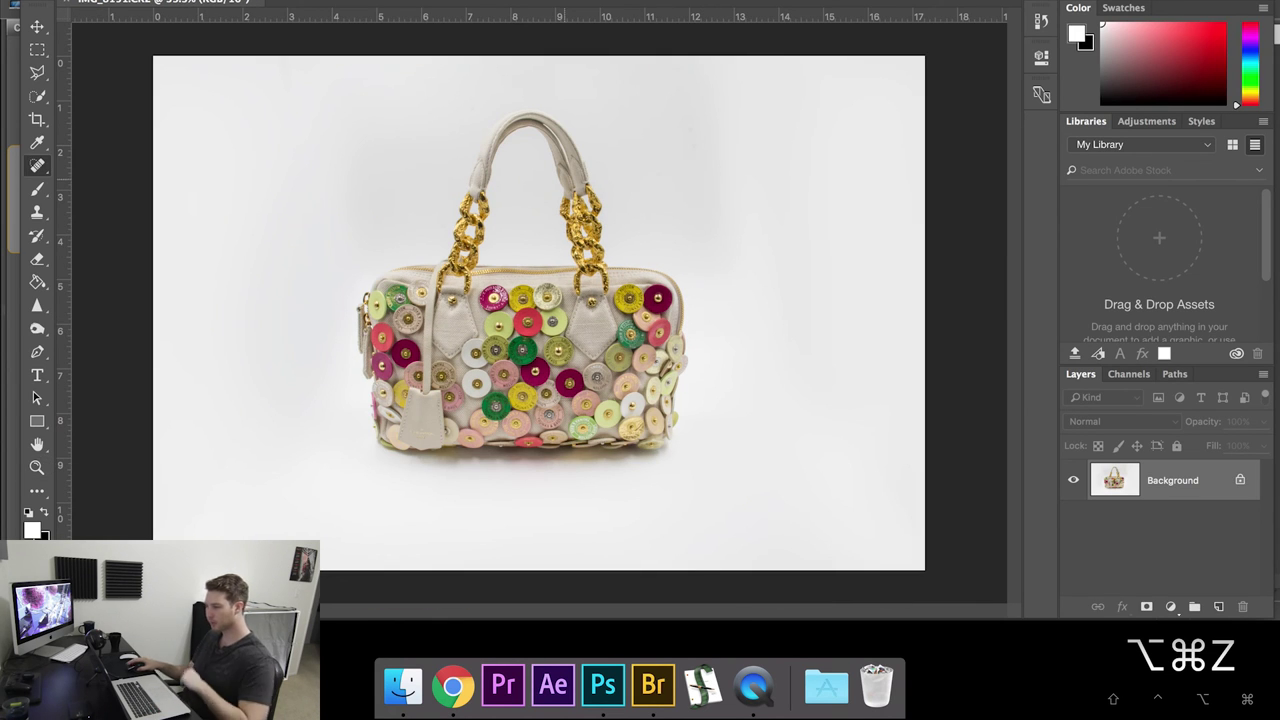
drag(551, 237, 543, 200)
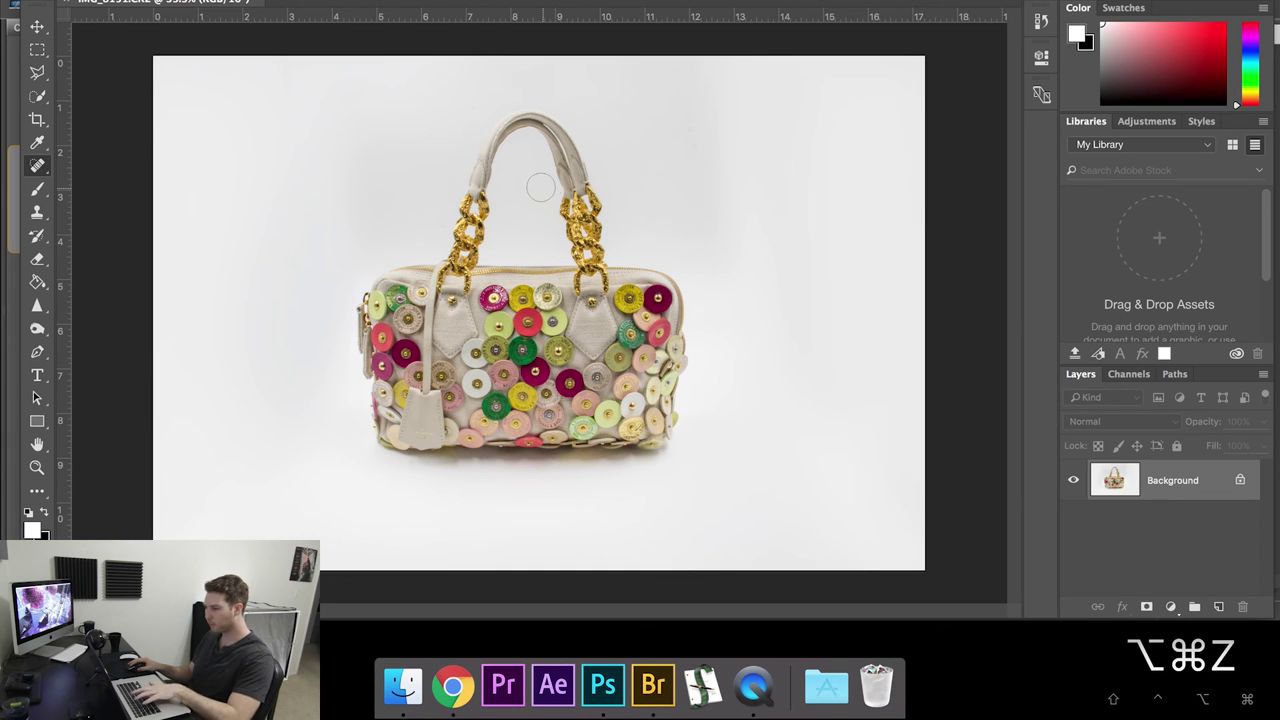
click(538, 181)
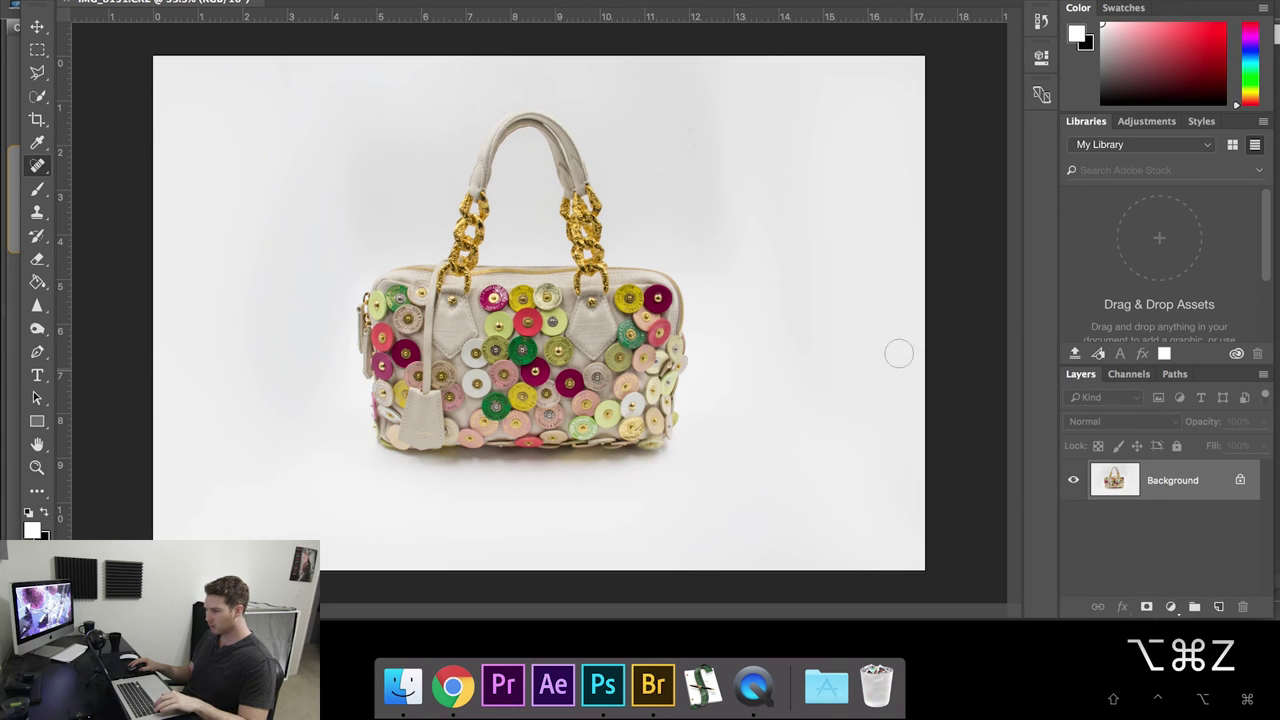
click(781, 310)
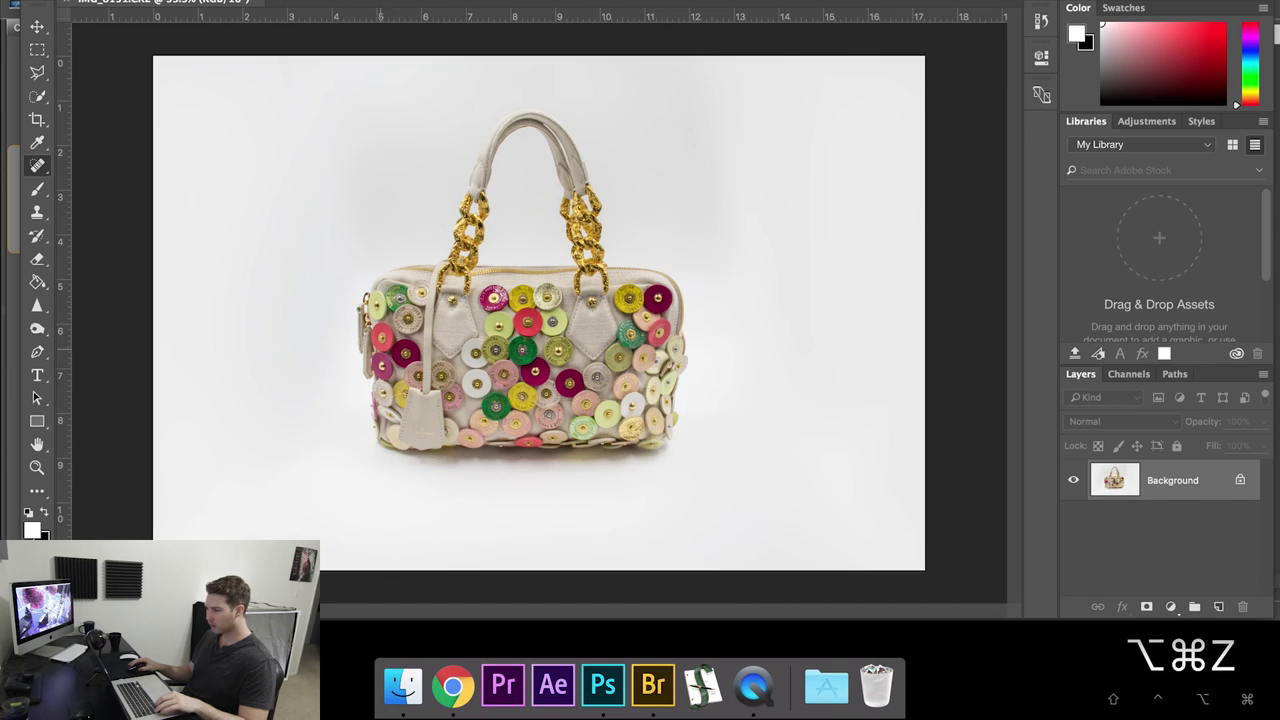
click(206, 411)
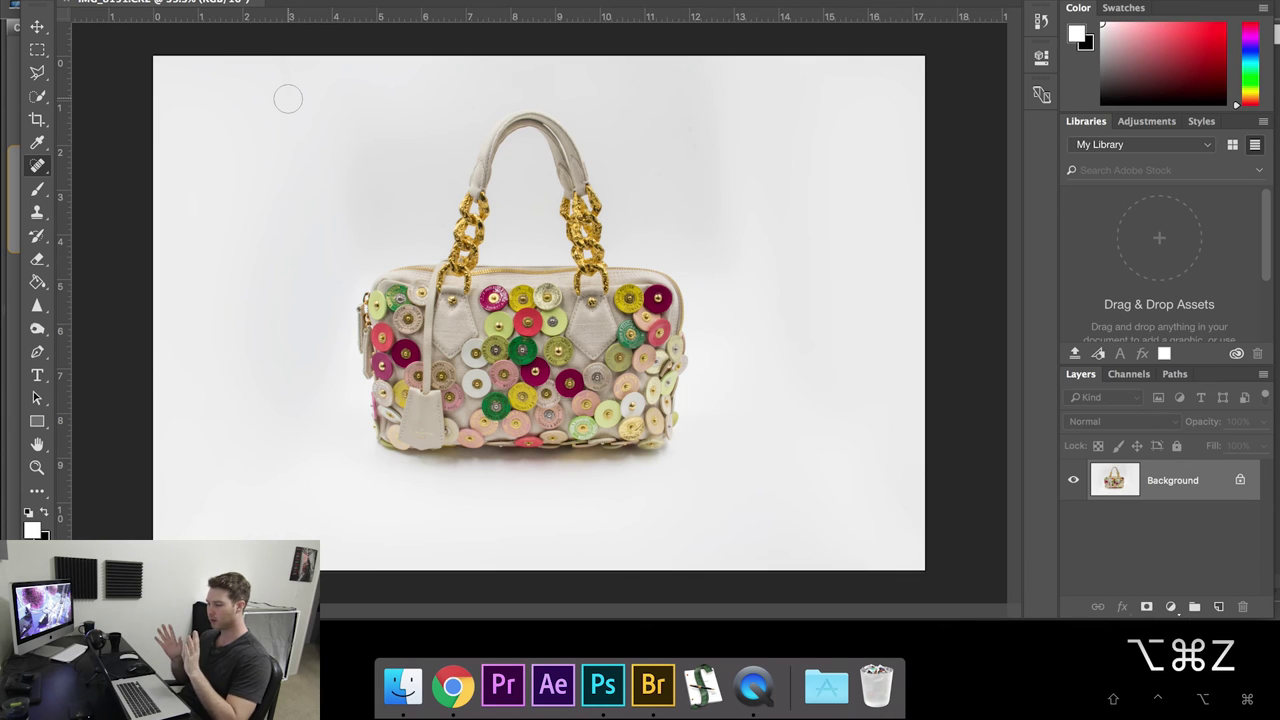
Activate the toning tools and cycle through the Dodge, Burn and Sponge tools
key(o)
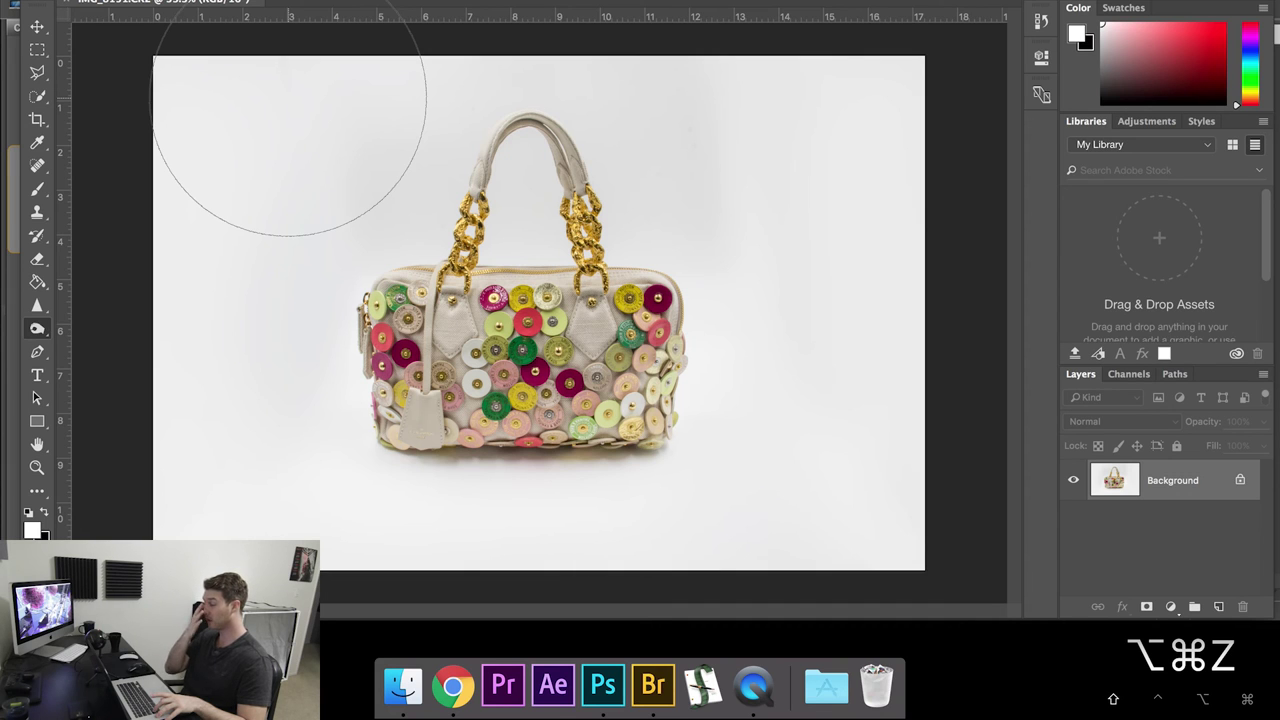
key(shift+o)
key(shift+o)
key(shift+o)
key(shift+o)
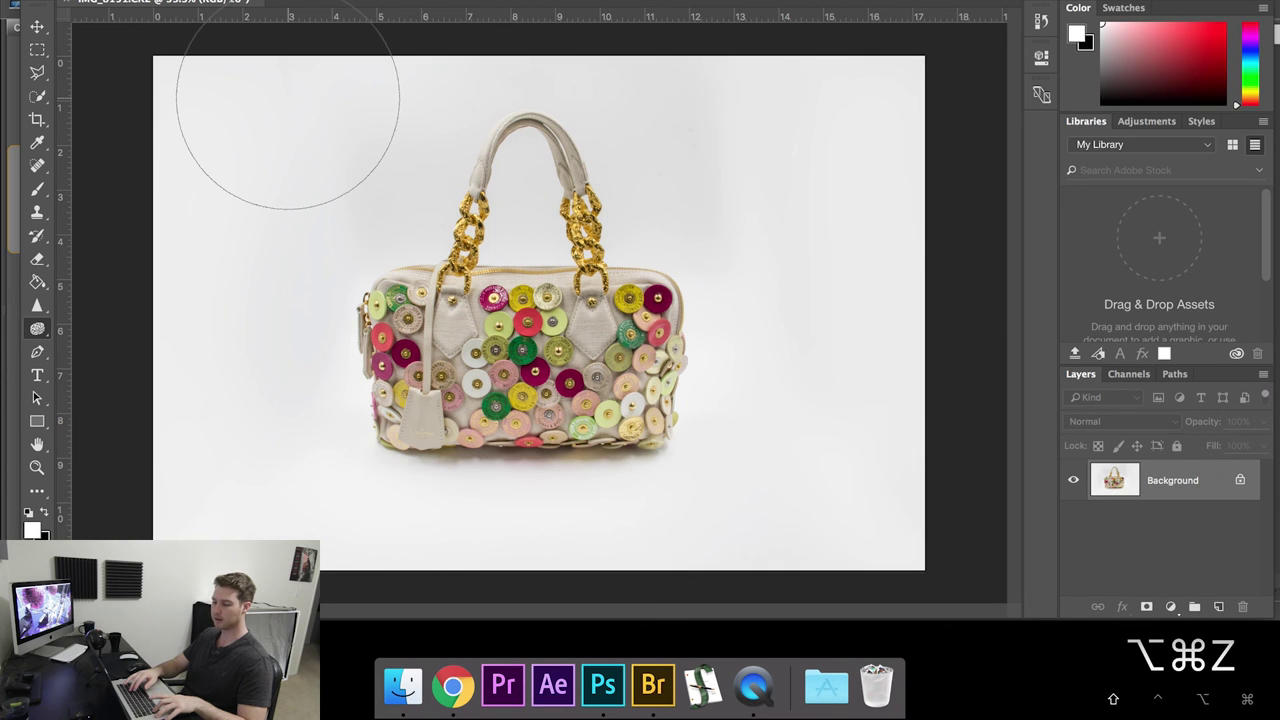
key(shift+o)
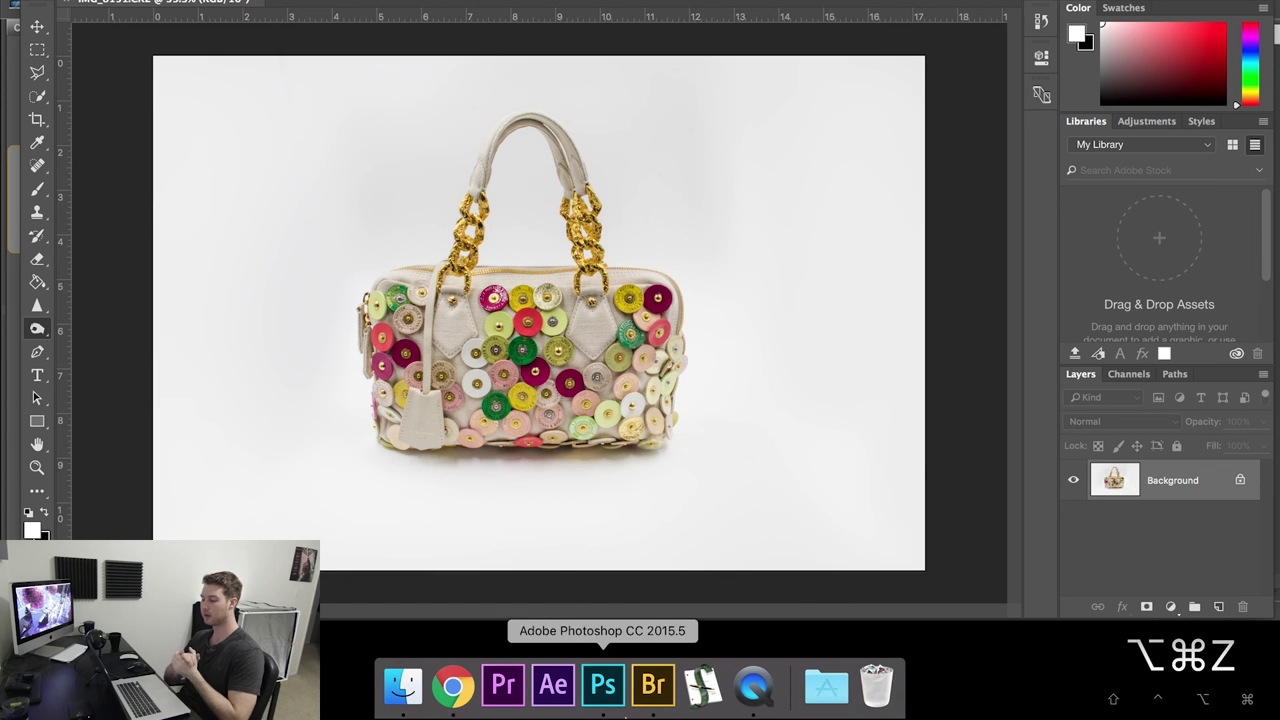
Compare the retouched photo with its original IMG_8151.CR2 in Bridge and look through the neighbouring handbag shots
click(653, 685)
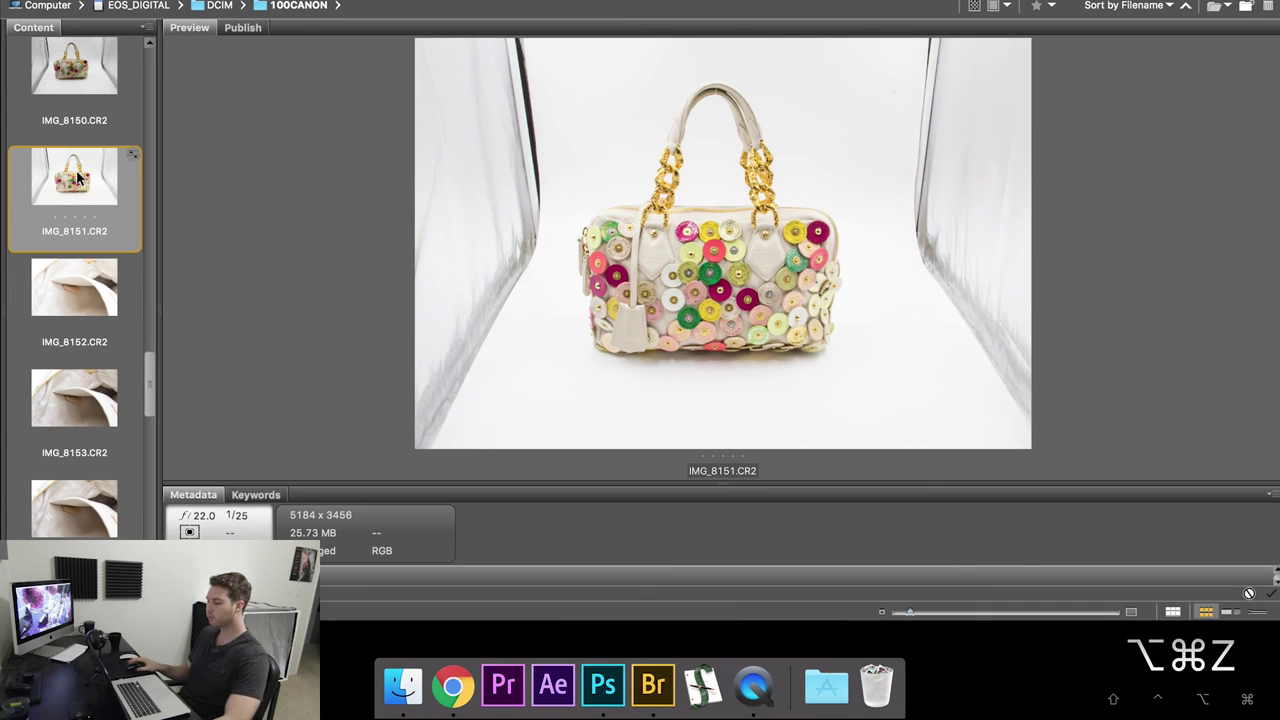
click(601, 685)
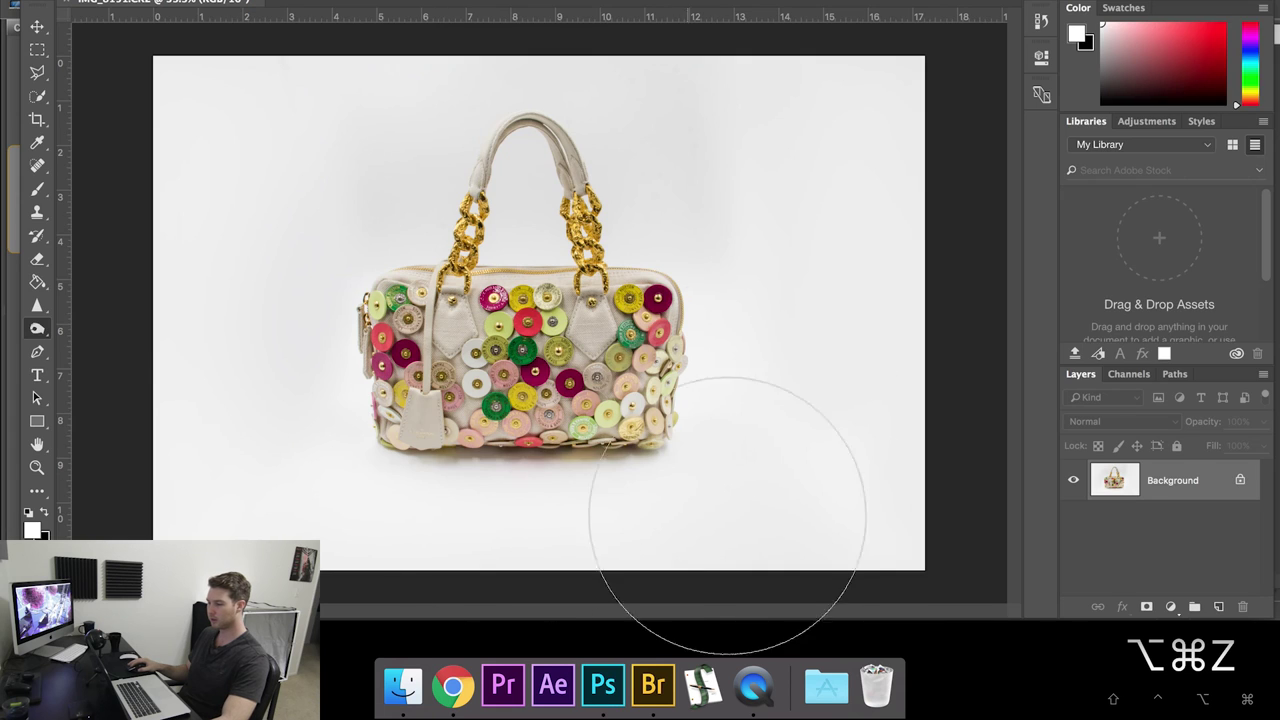
click(671, 683)
key(Down)
key(Up)
key(Up)
key(Up)
key(Up)
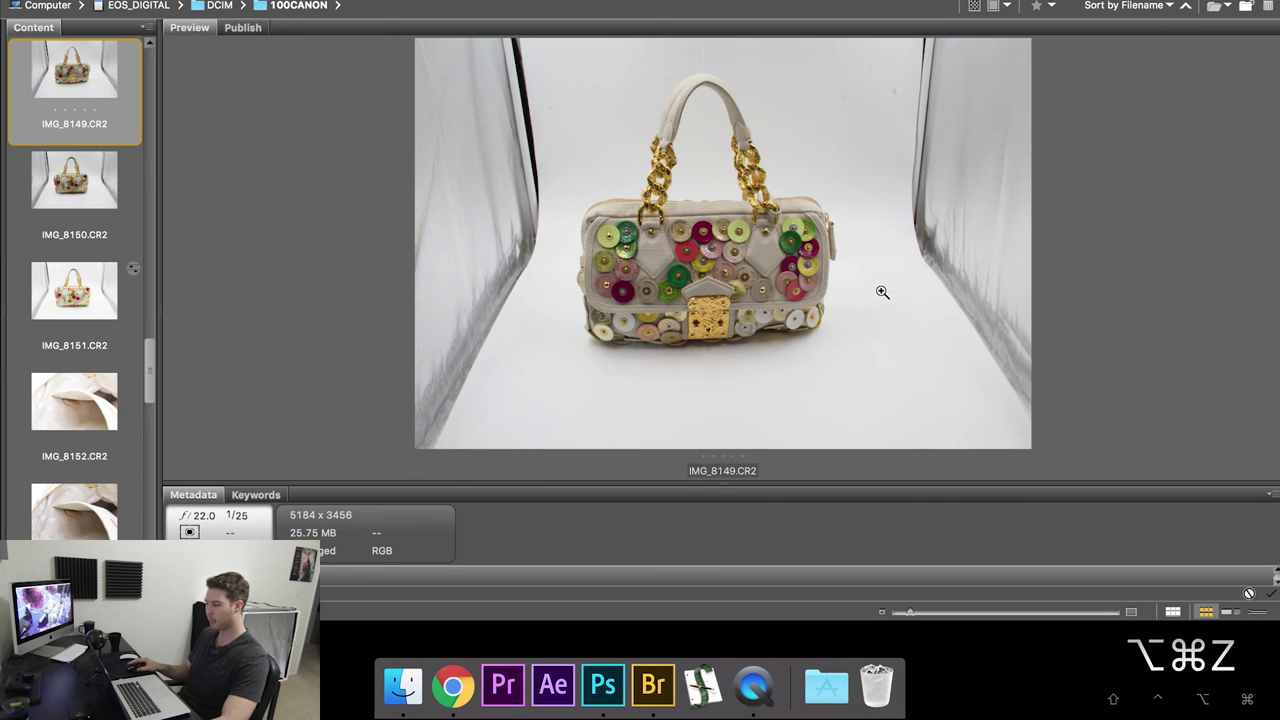
key(Down)
key(Down)
key(Down)
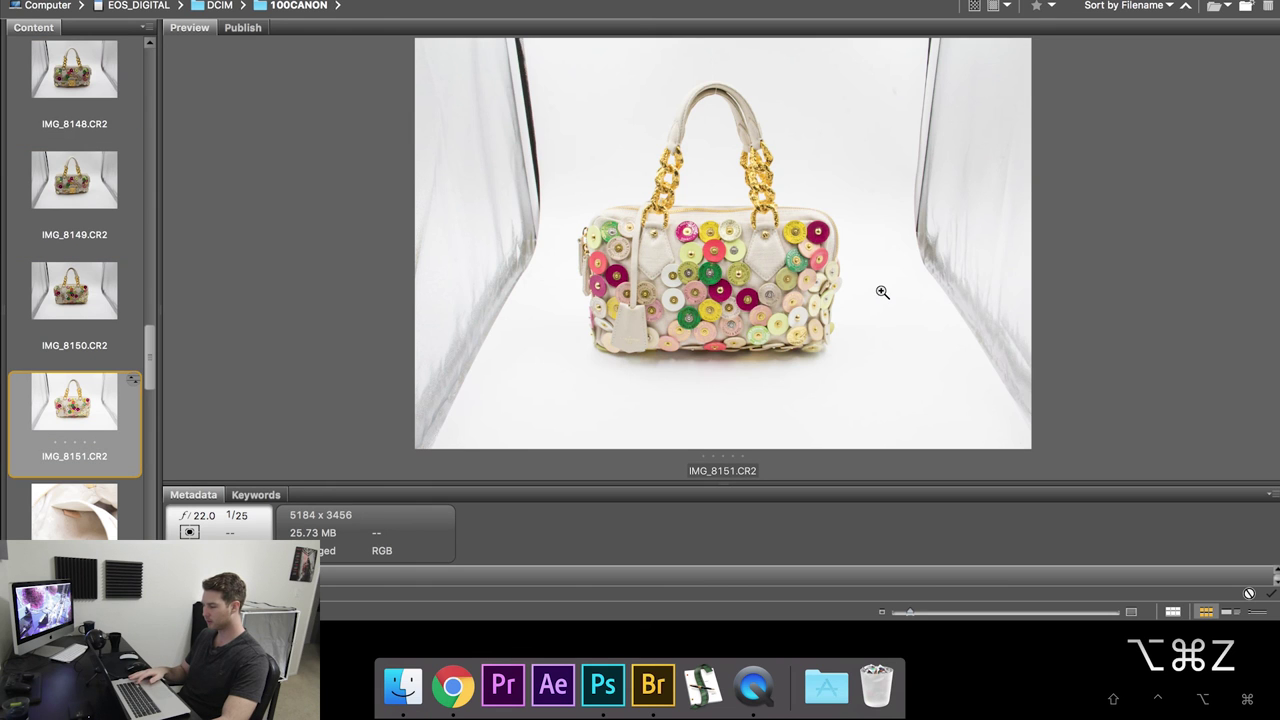
Examine the white handbag's front and back shots from IMG_8147.CR2 to IMG_8151.CR2, comparing their exposure and framing
key(Up)
key(Up)
key(Up)
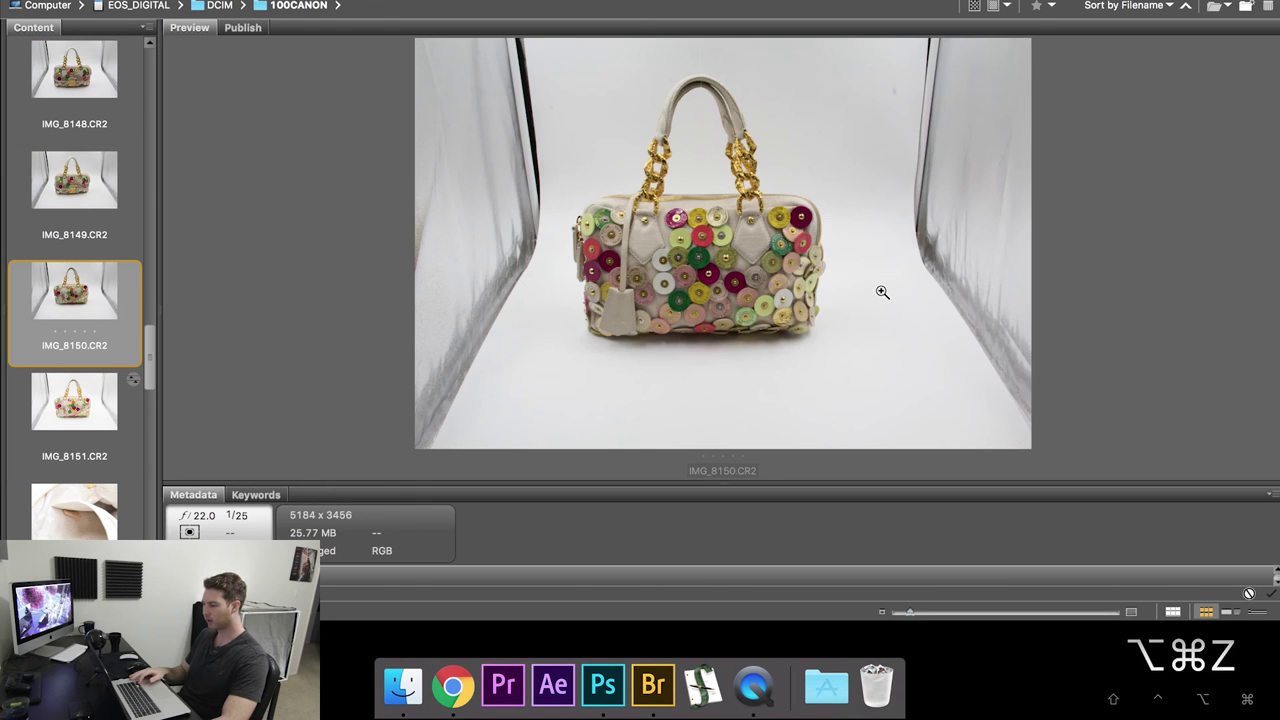
key(Down)
key(Up)
key(Up)
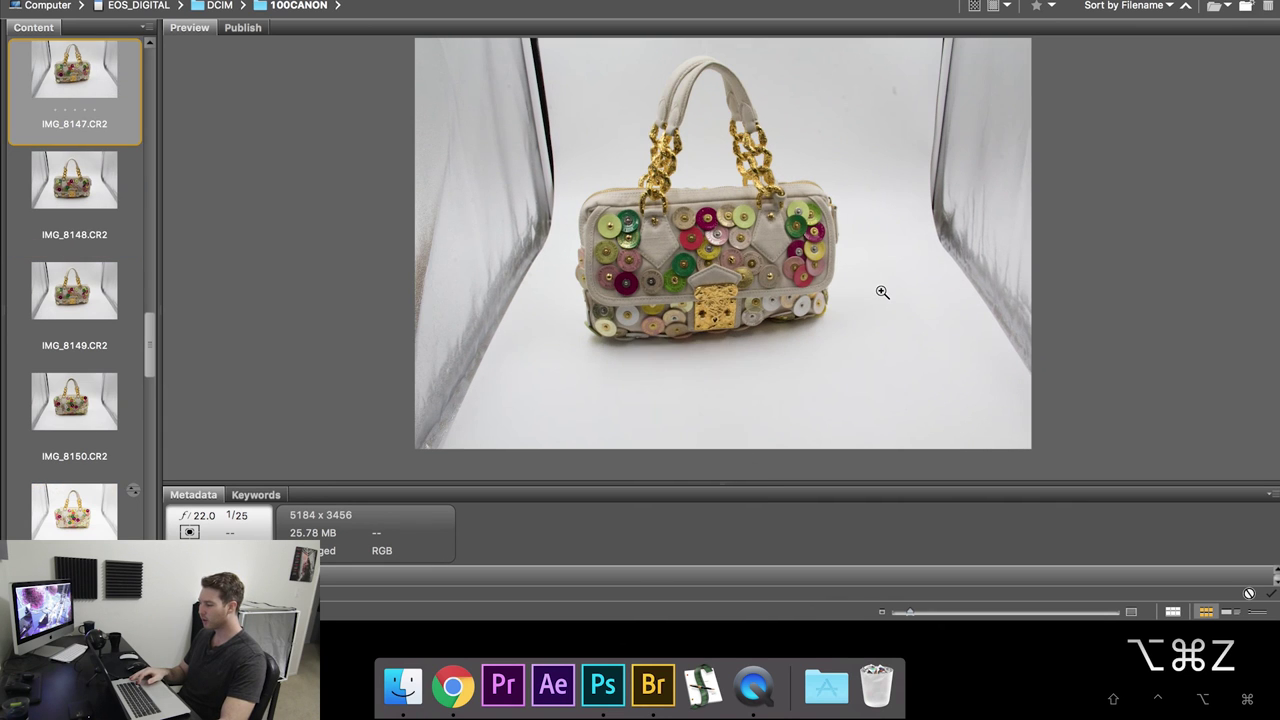
key(Down)
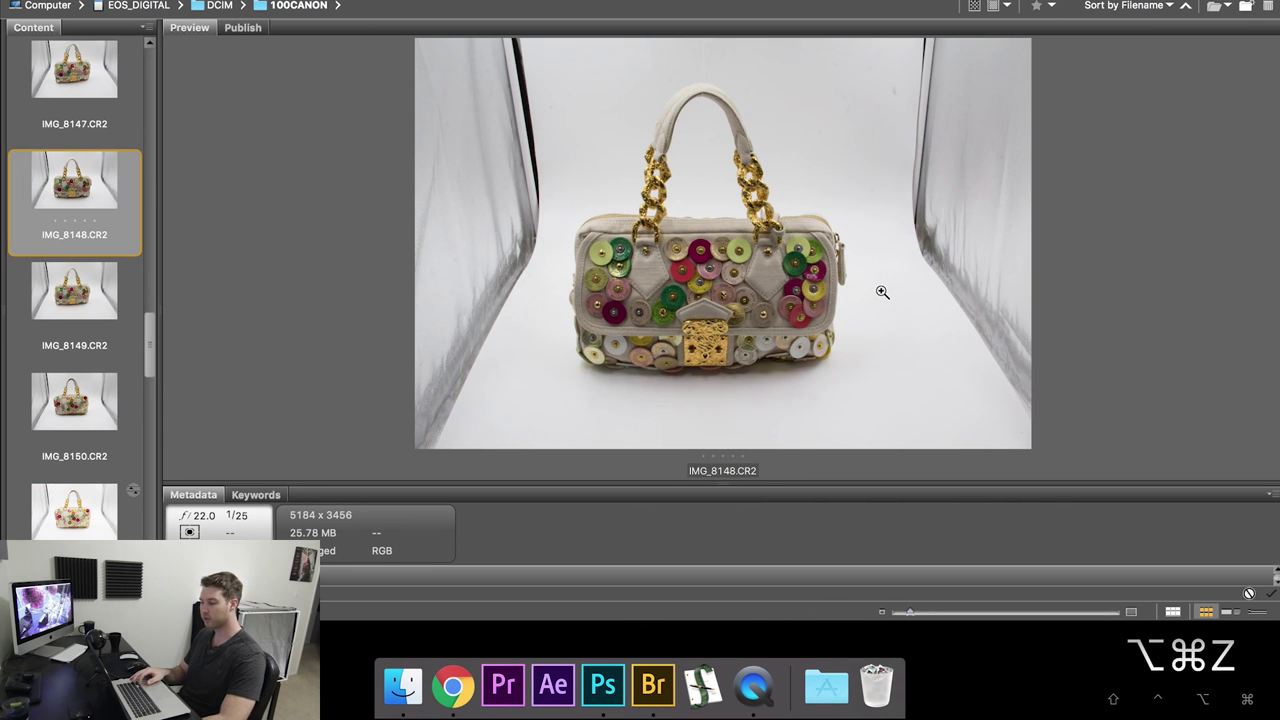
key(Down)
key(Down)
key(Down)
key(Down)
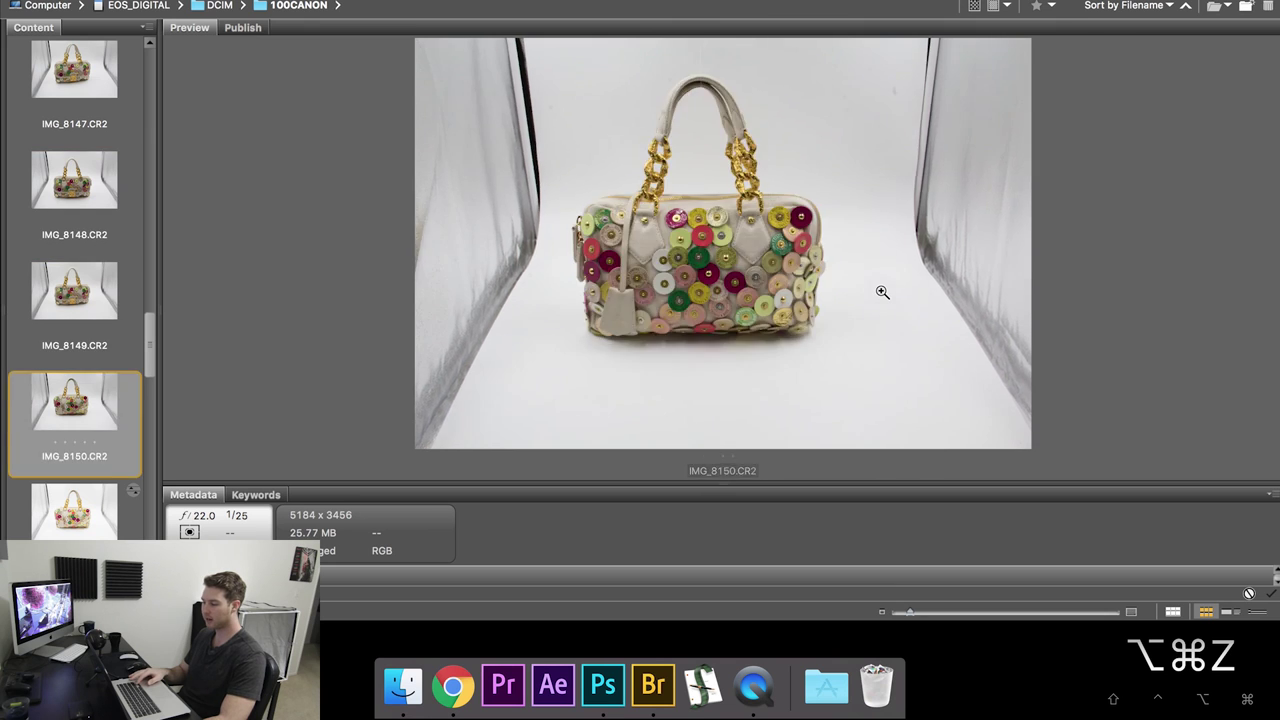
key(Up)
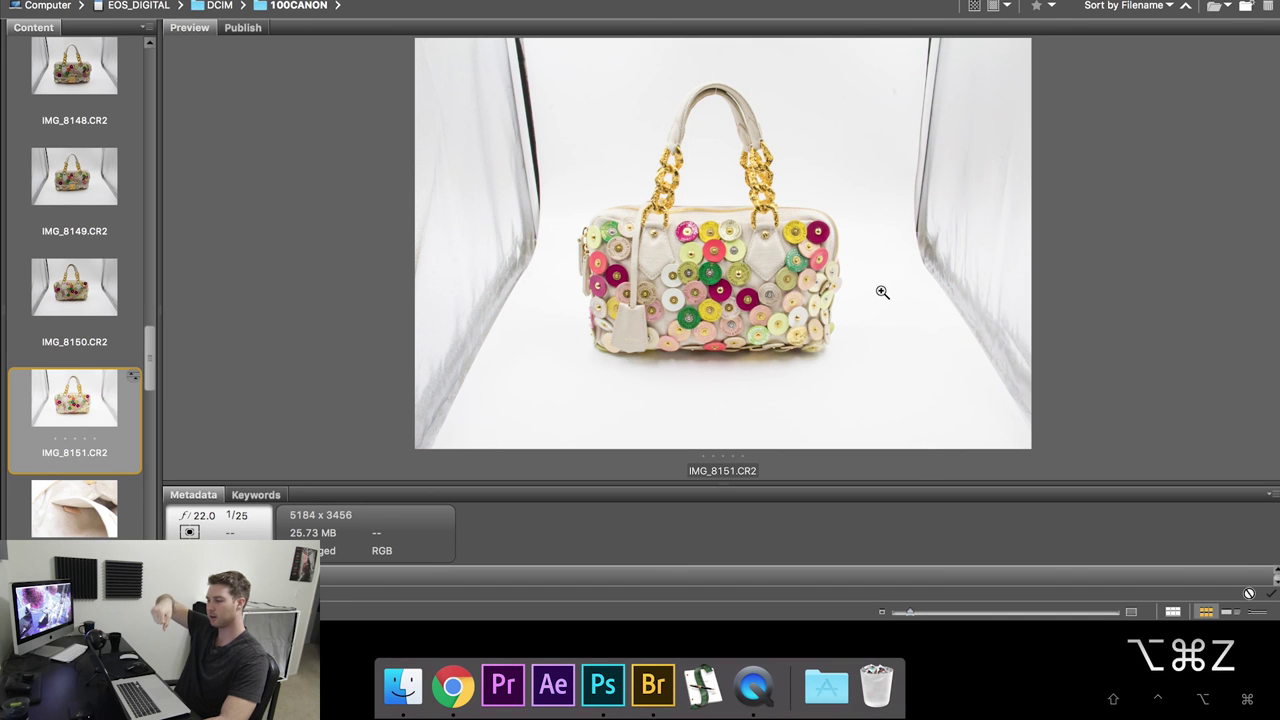
key(Down)
key(Up)
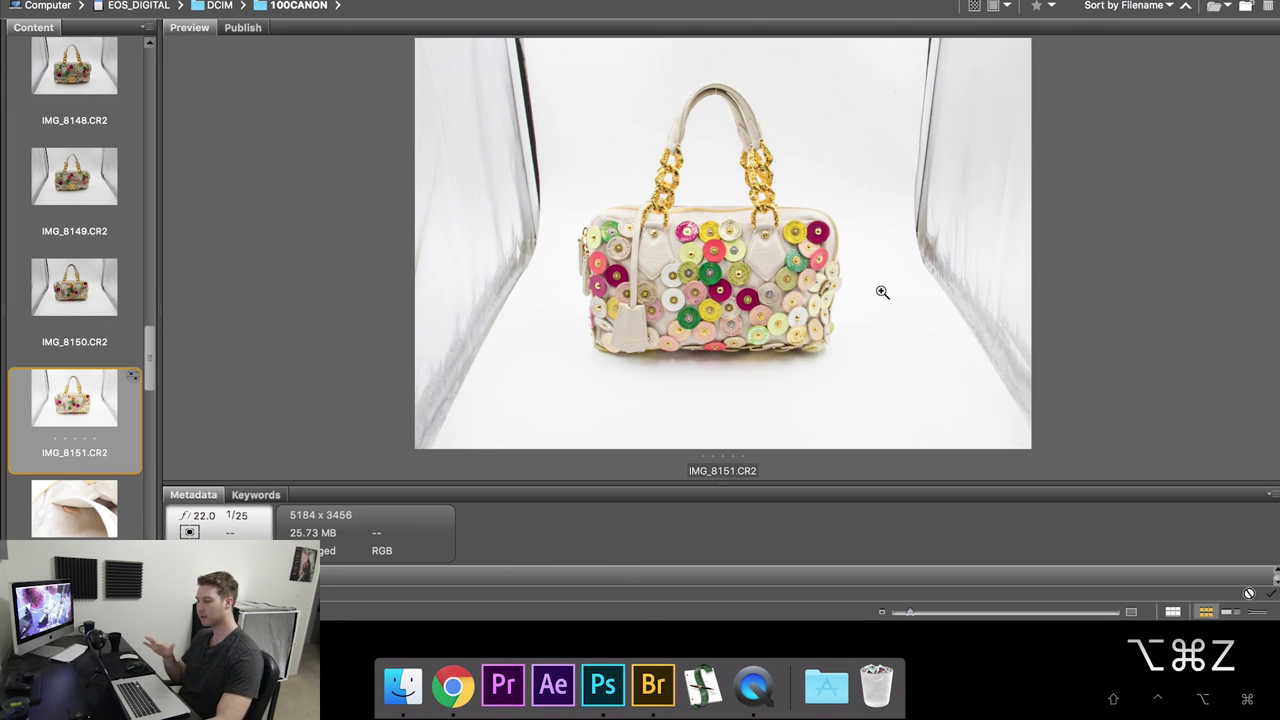
View the close-ups of the handbag's interior tag, IMG_8152.CR2 through IMG_8154.CR2
key(Down)
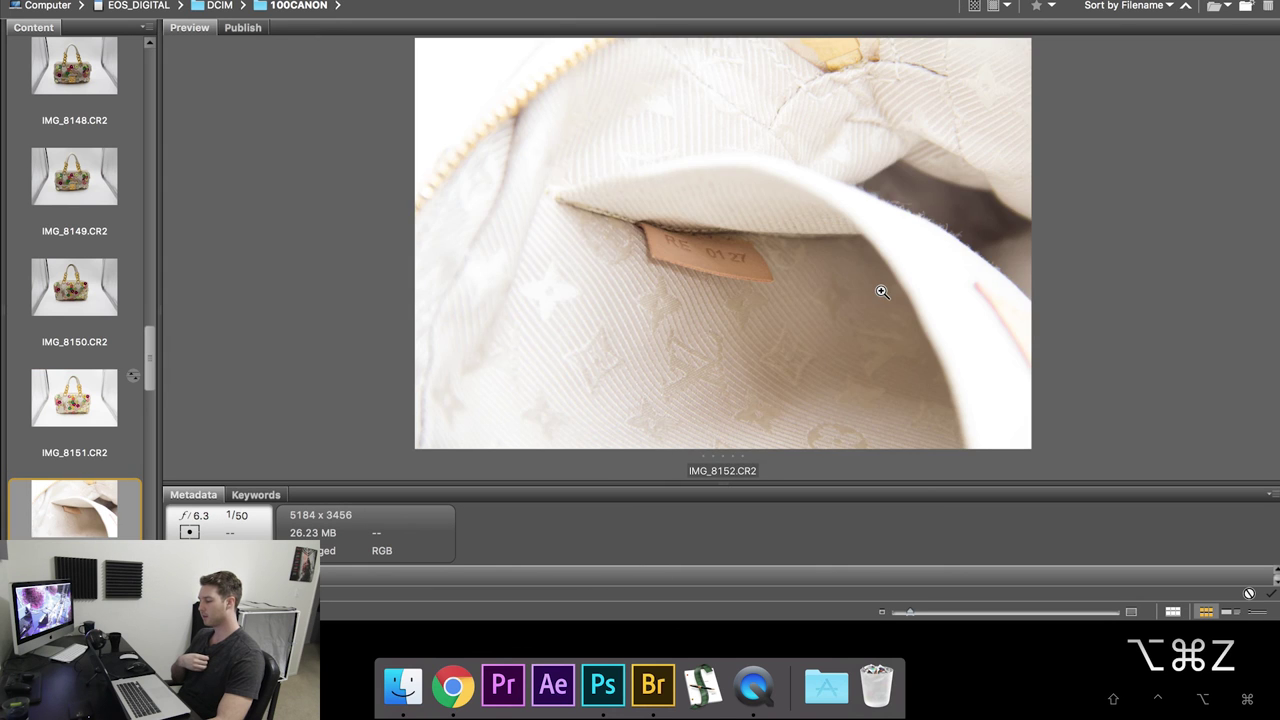
key(Down)
key(Down)
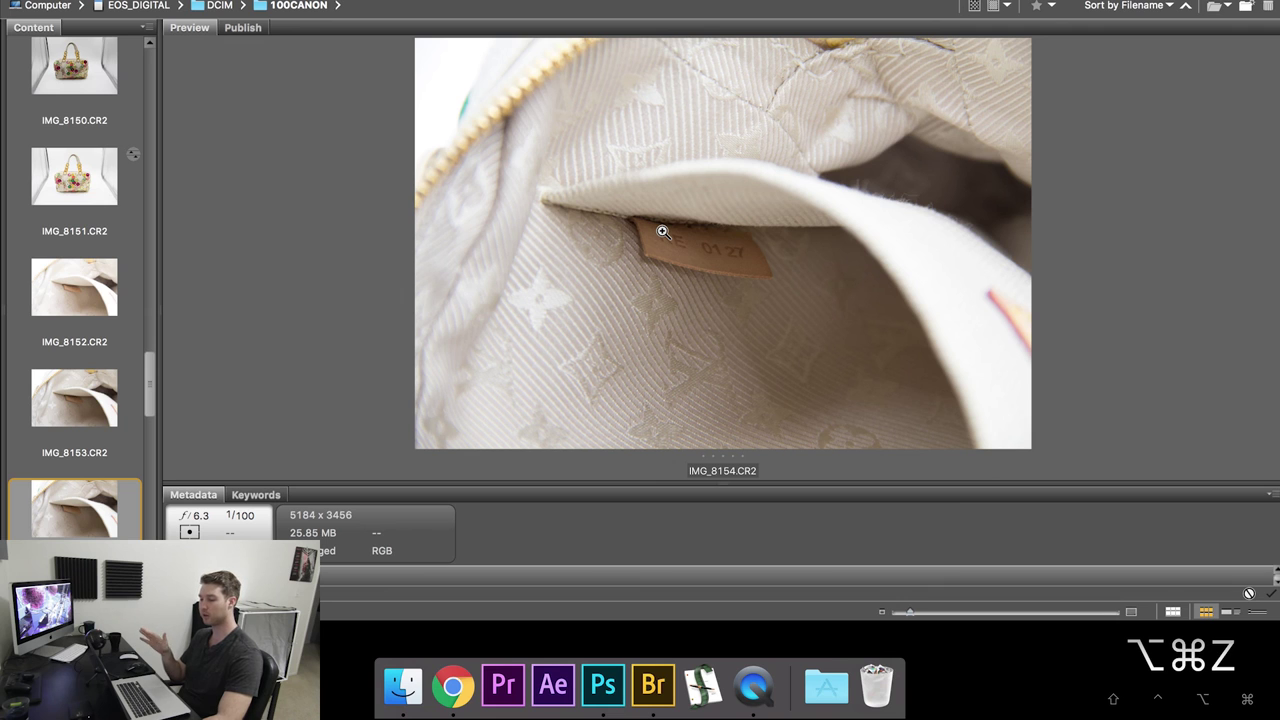
Browse the brown handbag's shots from IMG_8155.CR2 to IMG_8161.CR2 and go back to IMG_8159.CR2
scroll(62, 314, down, 4)
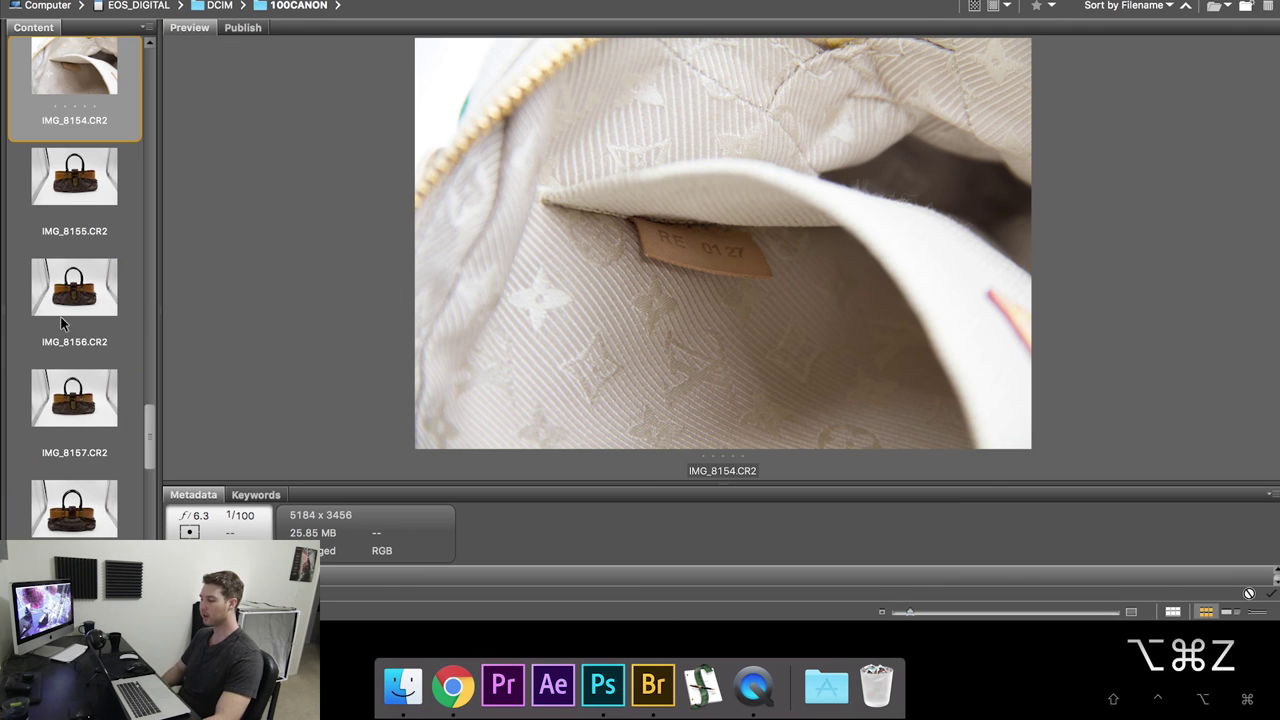
click(108, 176)
key(Down)
key(Down)
key(Down)
key(Down)
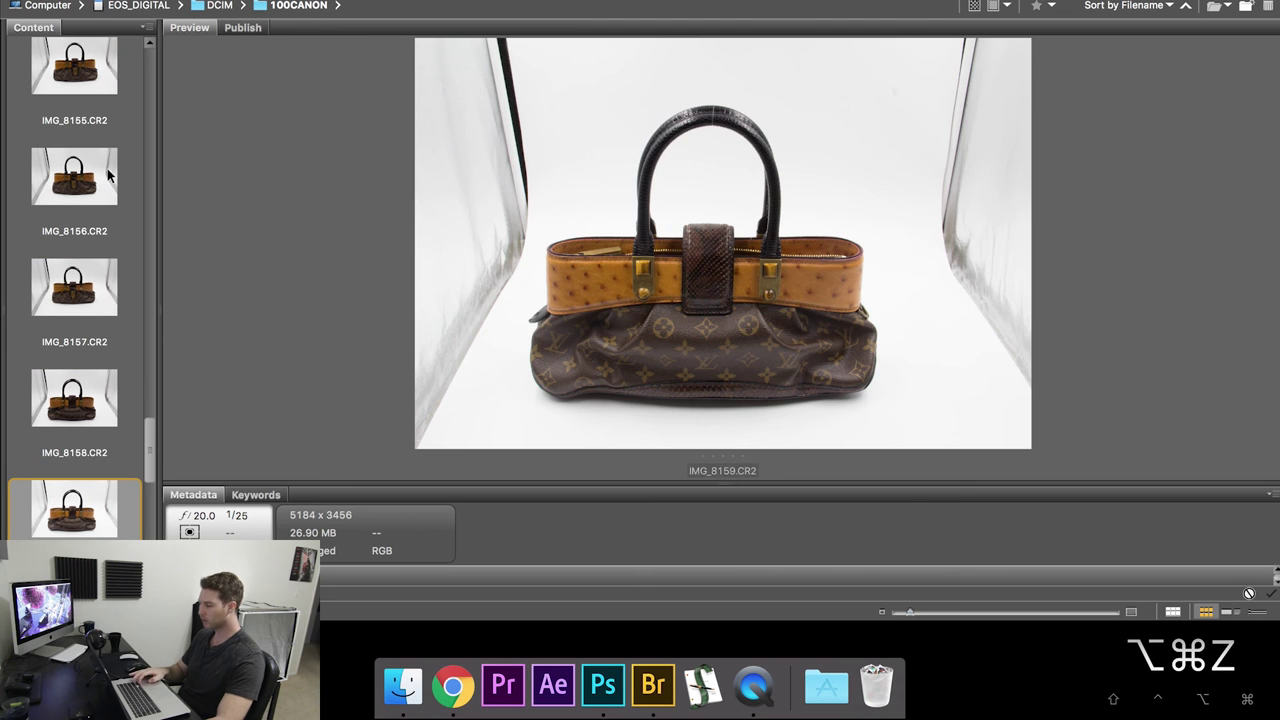
key(Down)
key(Down)
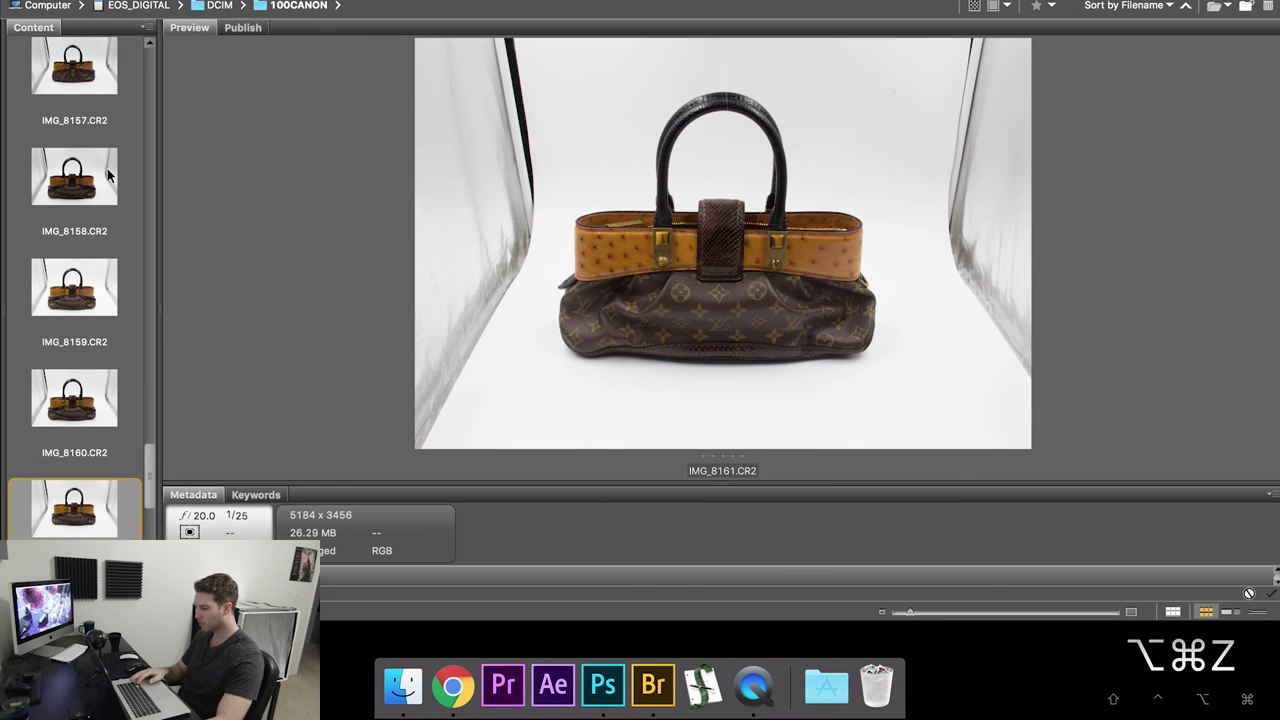
key(Up)
key(Up)
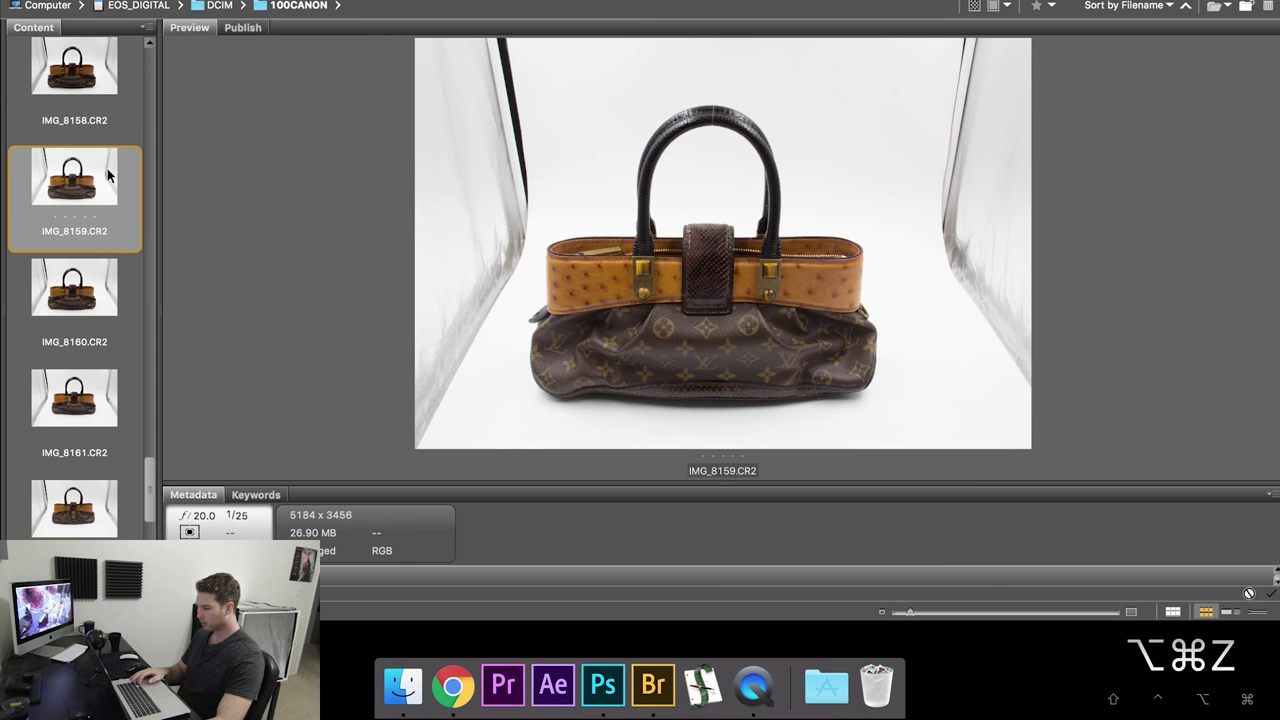